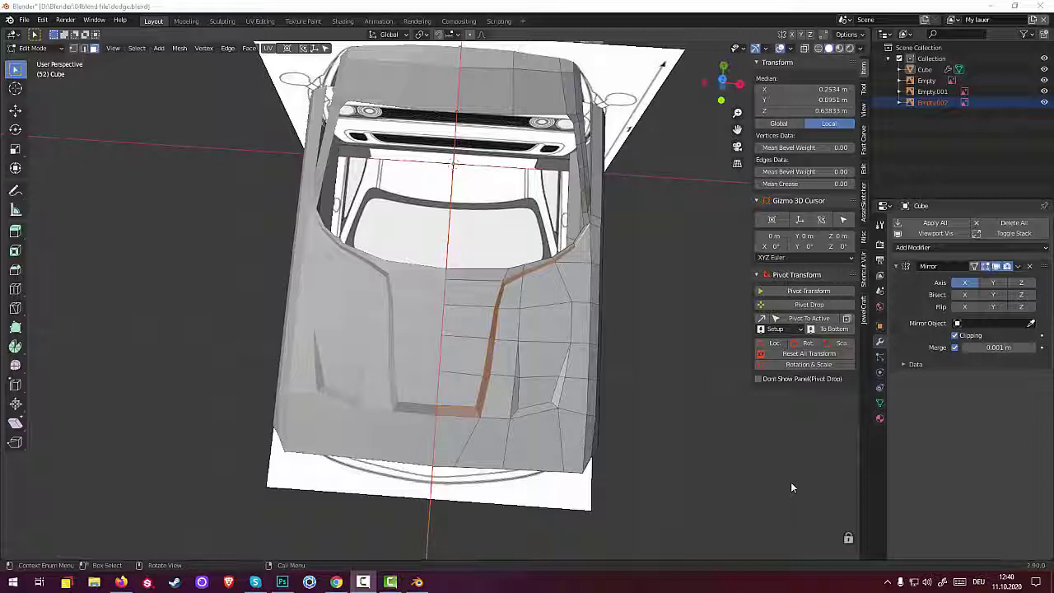
Step: Add a centred edge loop across the lower front faces of the hood near the scoop
scroll(577, 385, "up", 1)
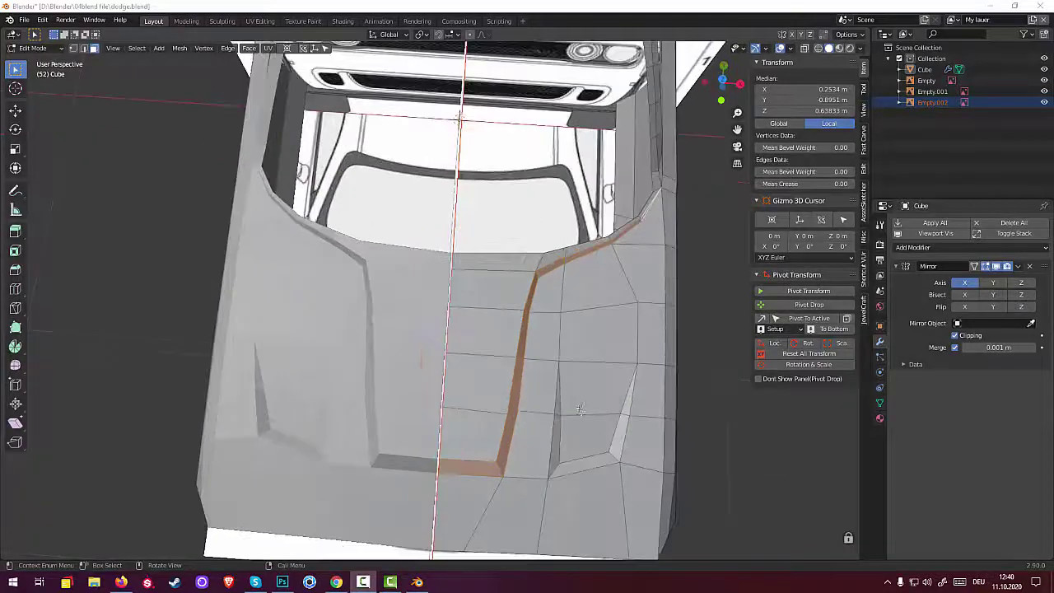
scroll(577, 385, "up", 2)
middle_click_drag(578, 385, 537, 398)
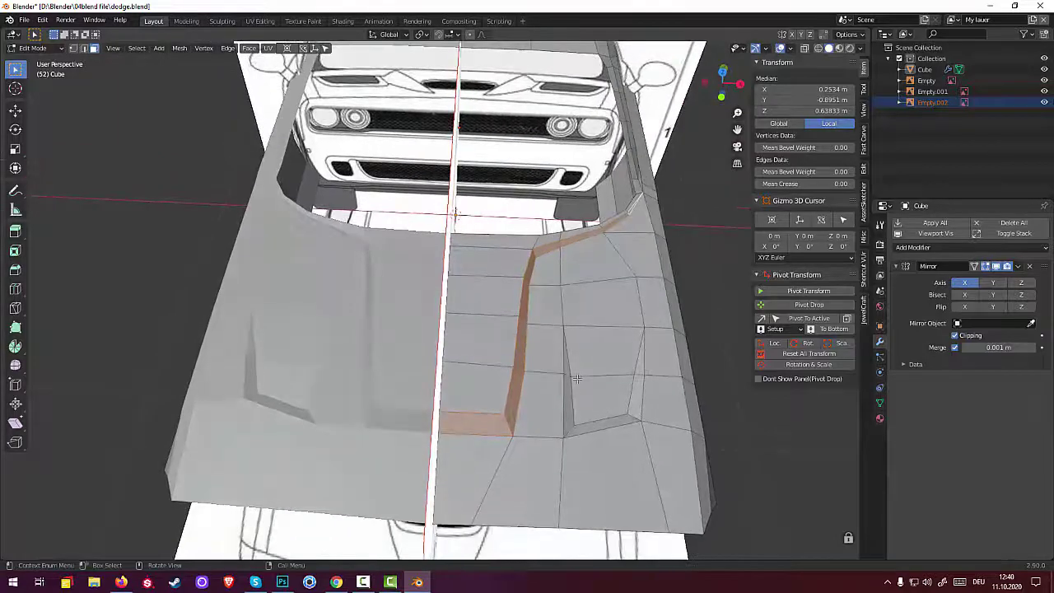
left_click(491, 484)
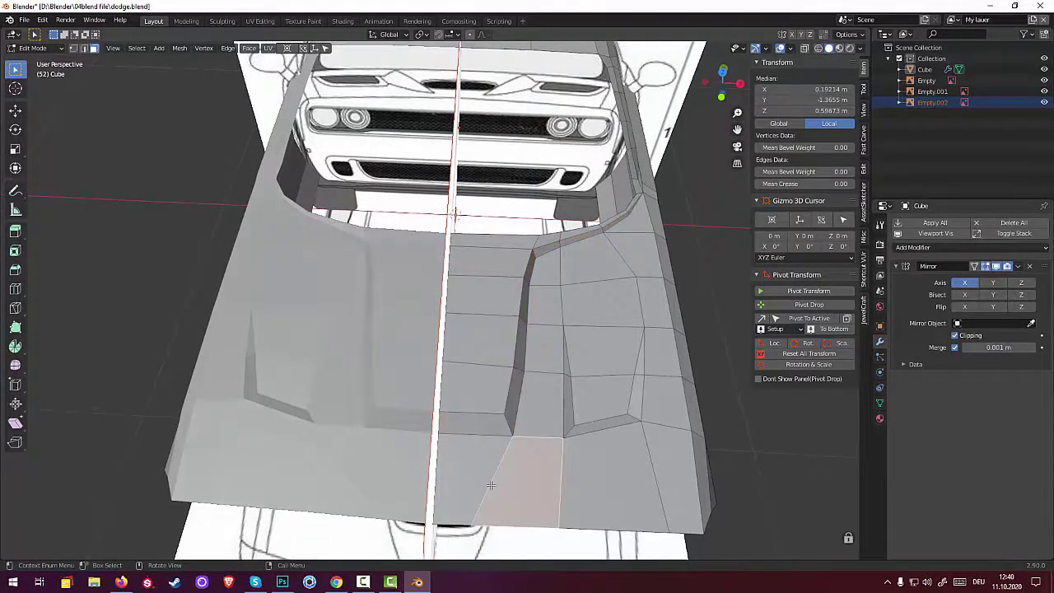
key("ctrl+r")
left_click(491, 485)
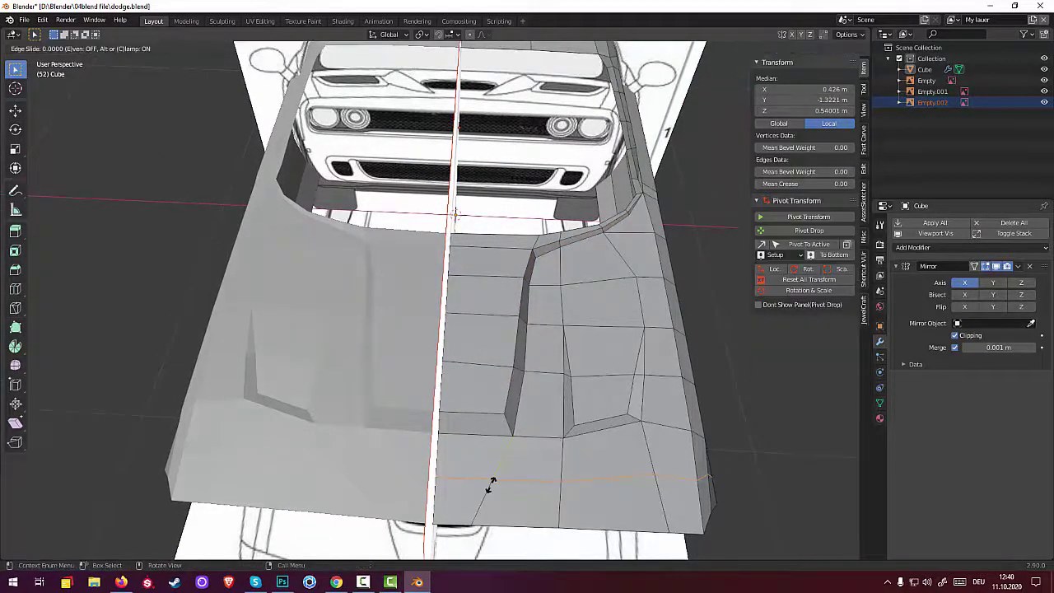
right_click(505, 495)
middle_click_drag(511, 463, 439, 445)
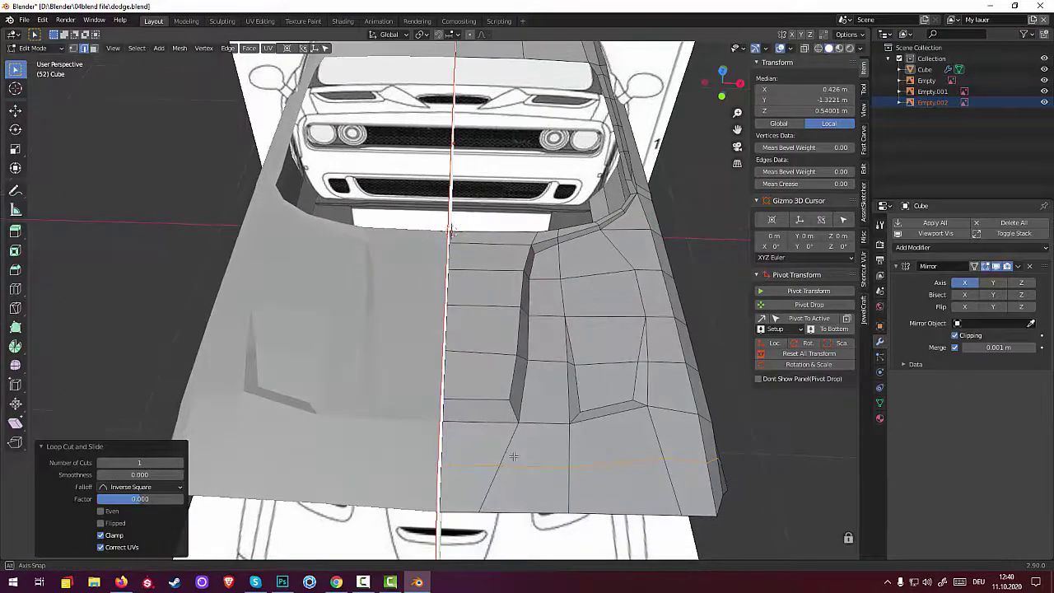
left_click(439, 445)
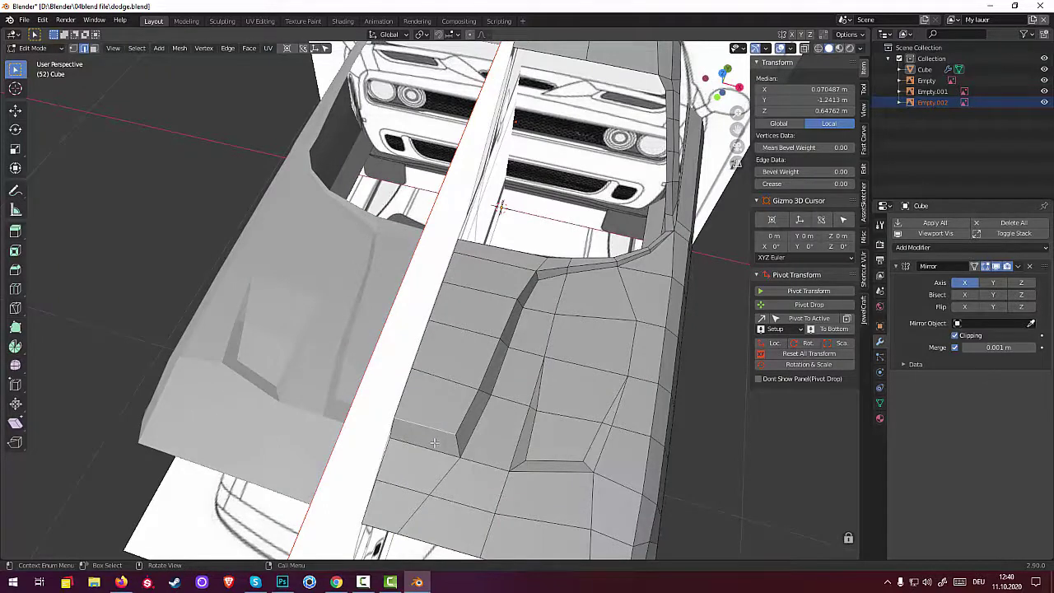
Step: Delete the hood face next to the centre line, leaving a mirrored hole
key("3")
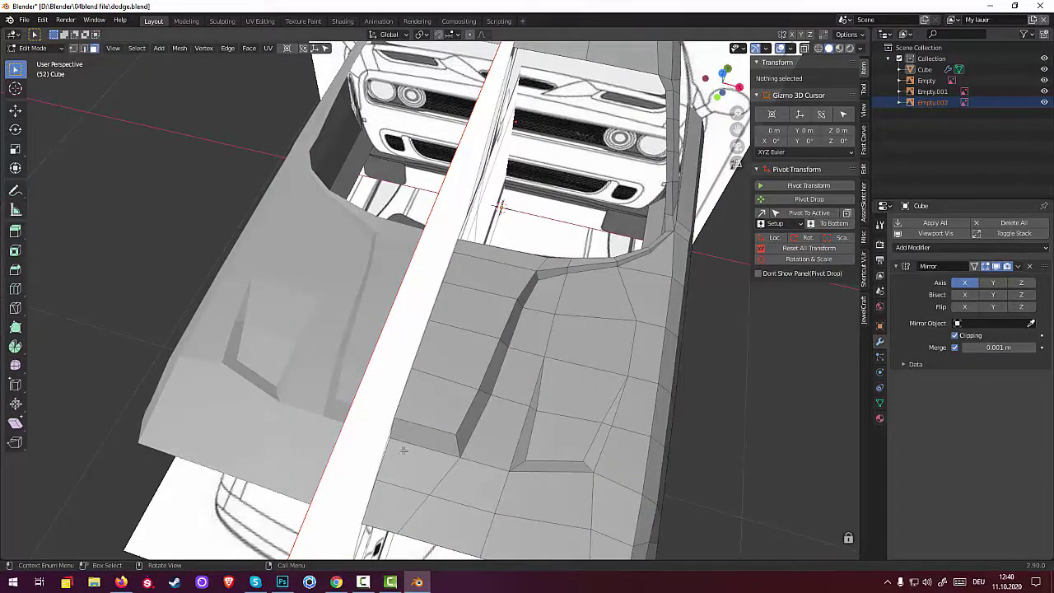
left_click(436, 443)
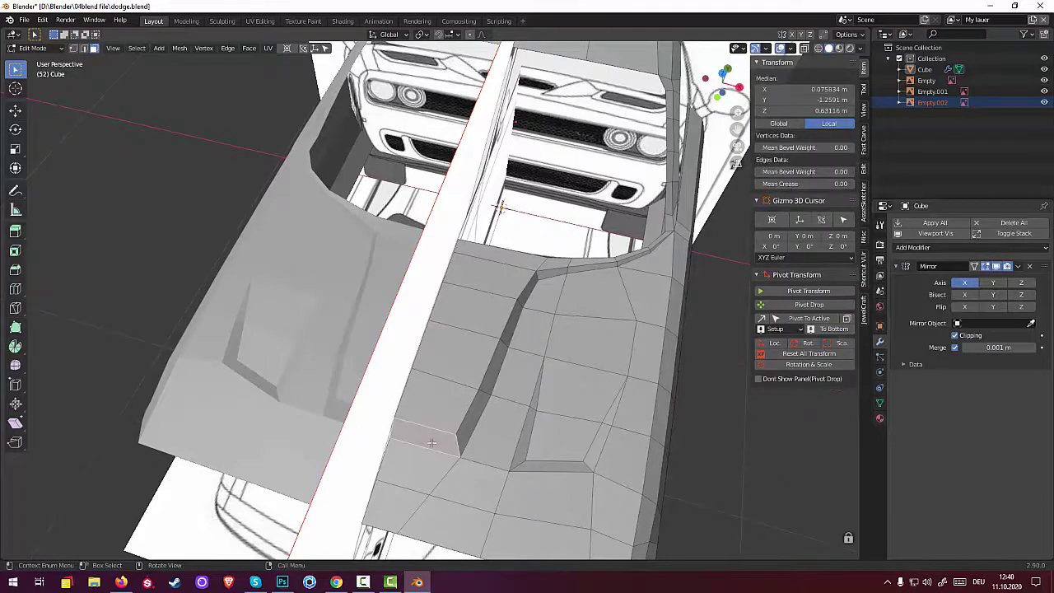
key("x")
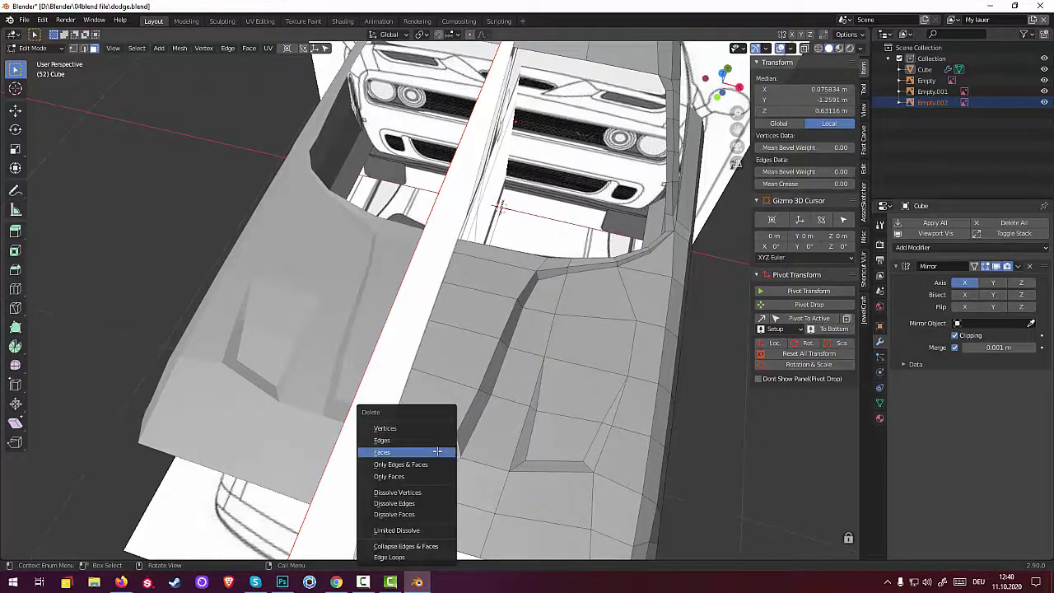
left_click(437, 452)
middle_click_drag(469, 491, 490, 491)
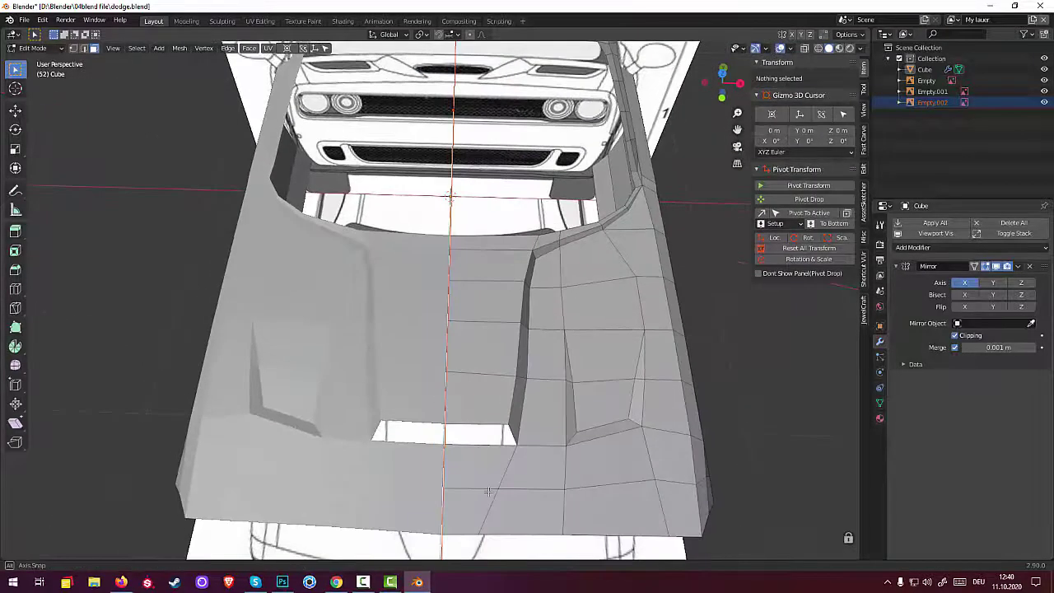
key("1")
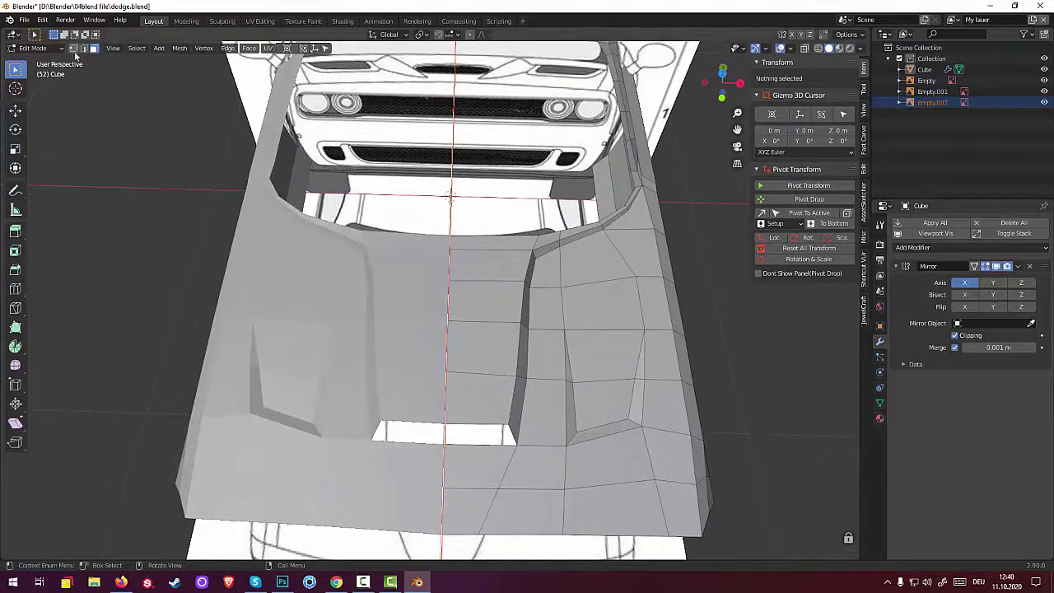
Step: Knife a new edge from the hole's lower edge down to the vertex below it
left_click(498, 487)
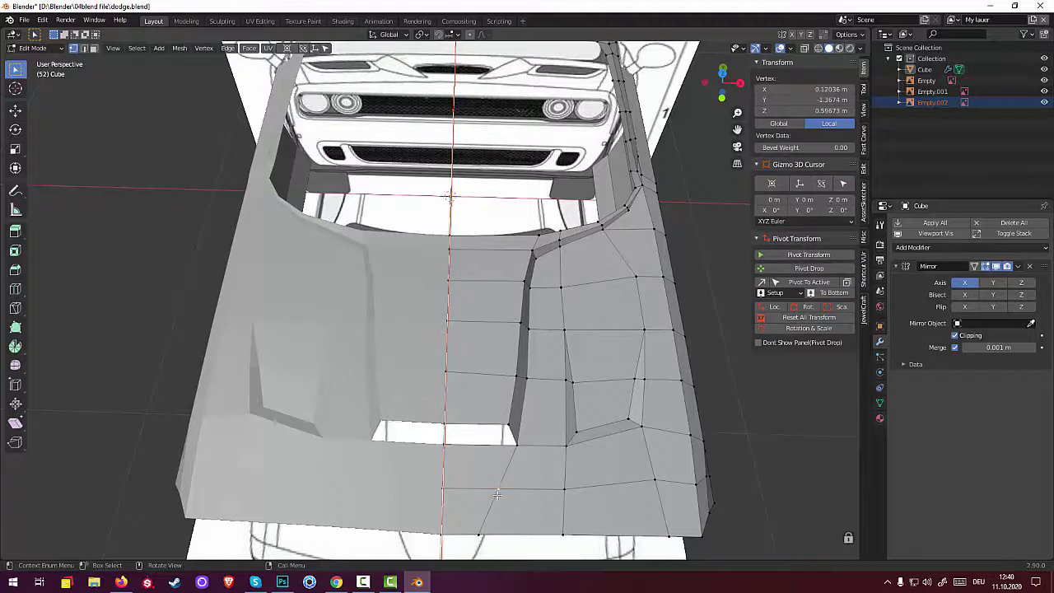
key("k")
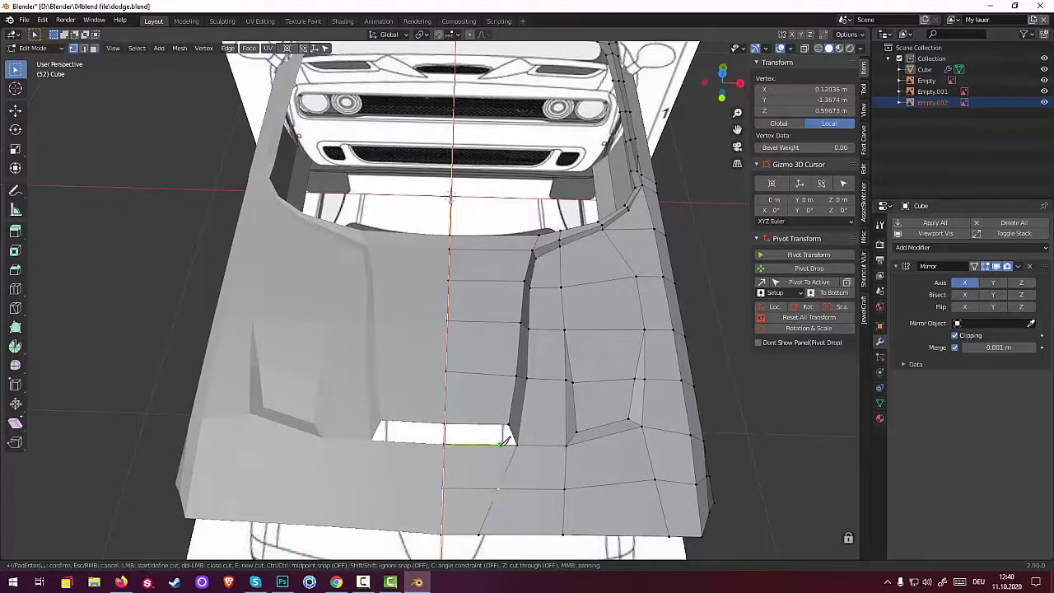
left_click(501, 445)
left_click(499, 488)
key("Return")
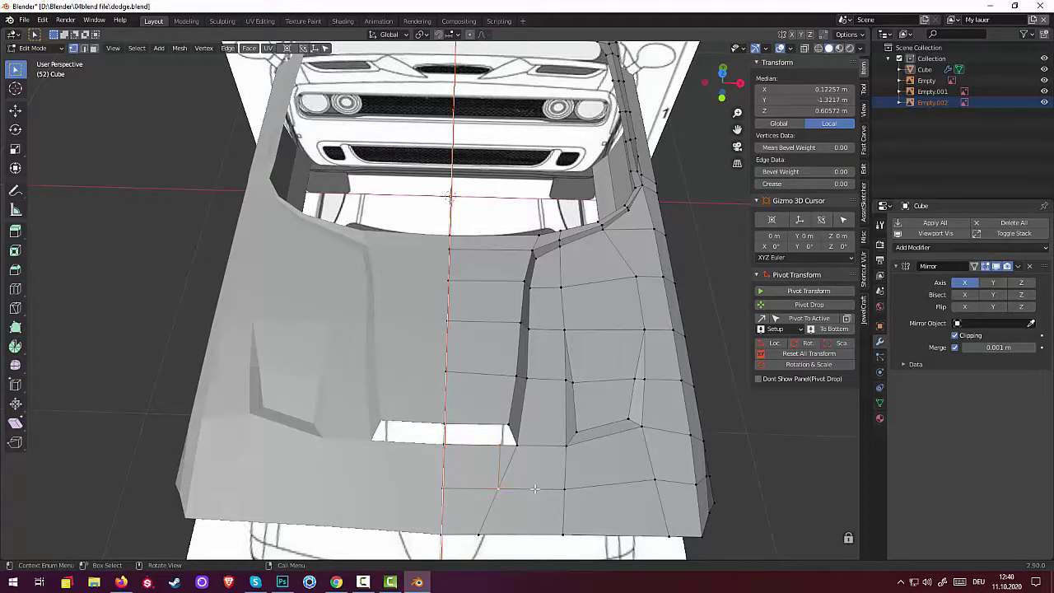
middle_click_drag(535, 488, 178, 162)
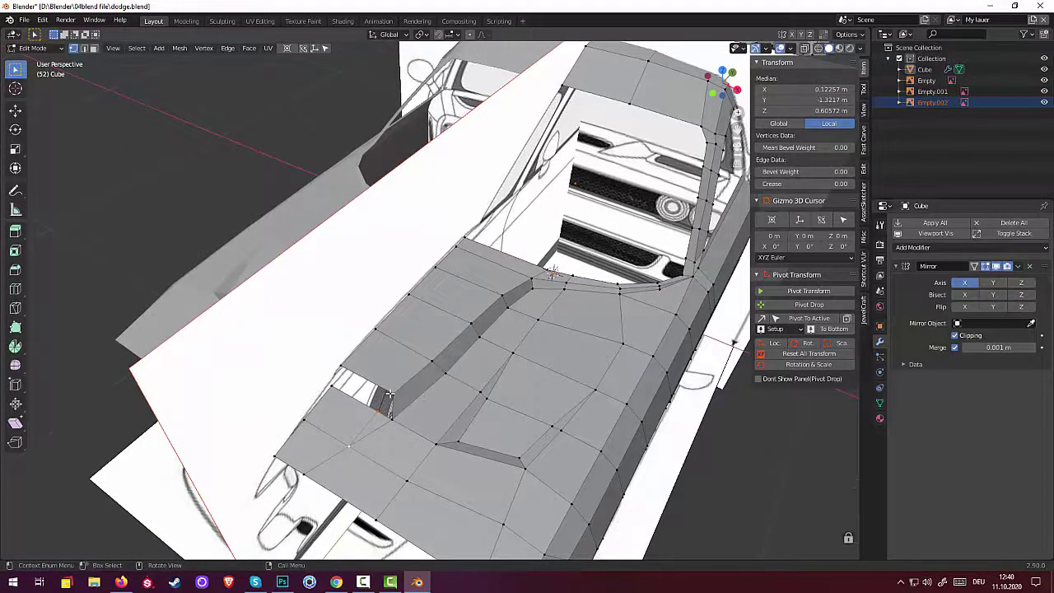
left_click(337, 442)
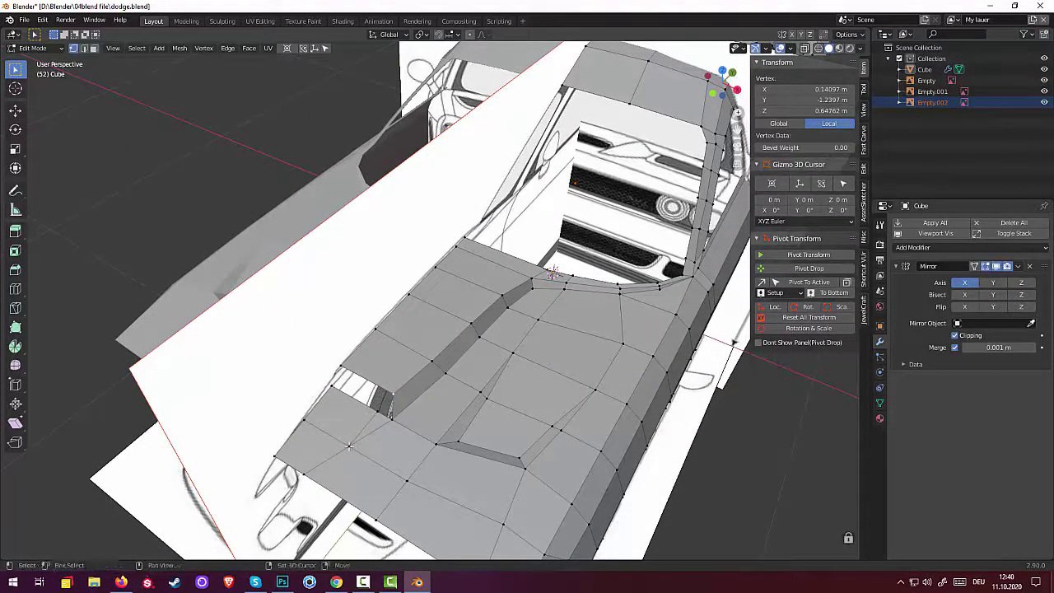
left_click(363, 443, "shift")
left_click(390, 418, "shift")
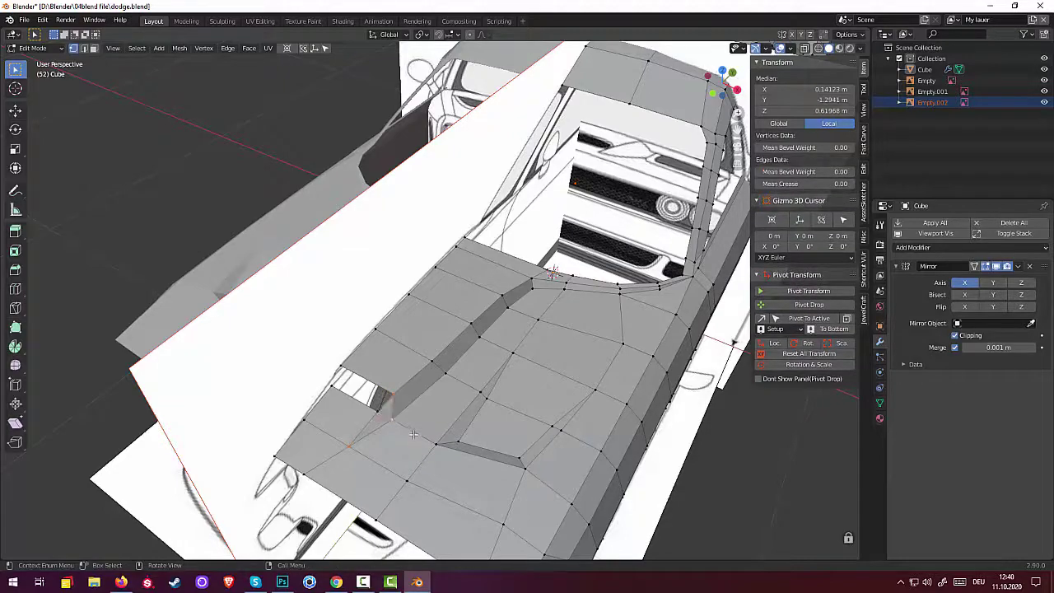
middle_click_drag(421, 441, 493, 480)
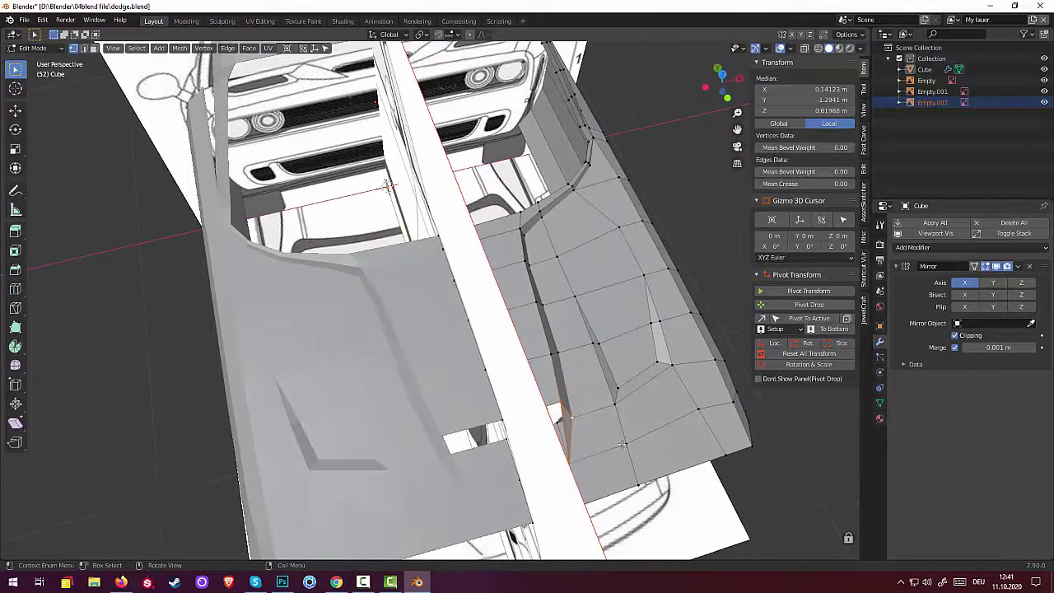
left_click(557, 422)
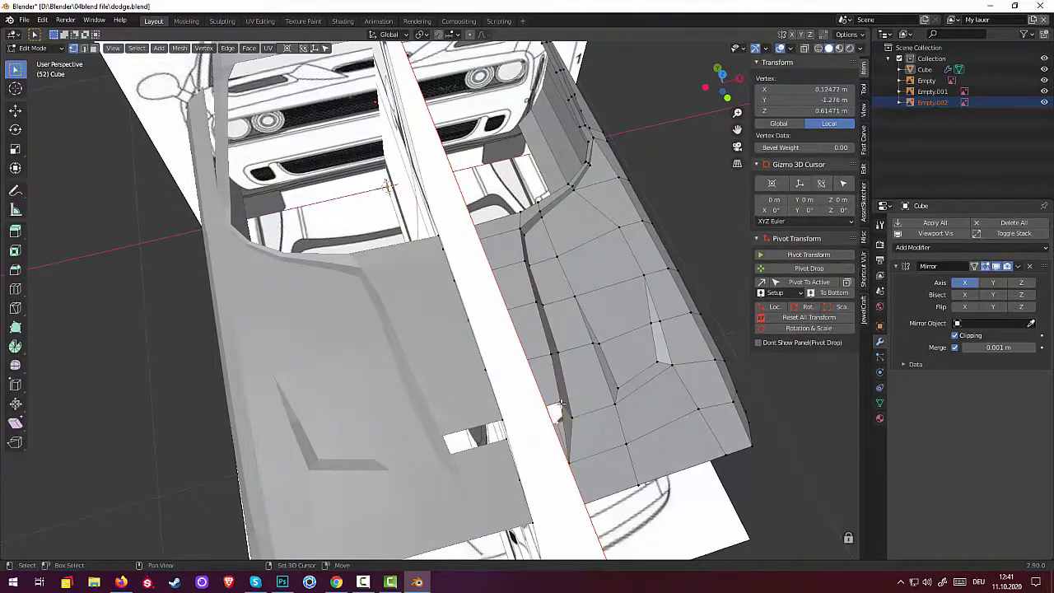
left_click(568, 460, "shift")
left_click(570, 462, "shift")
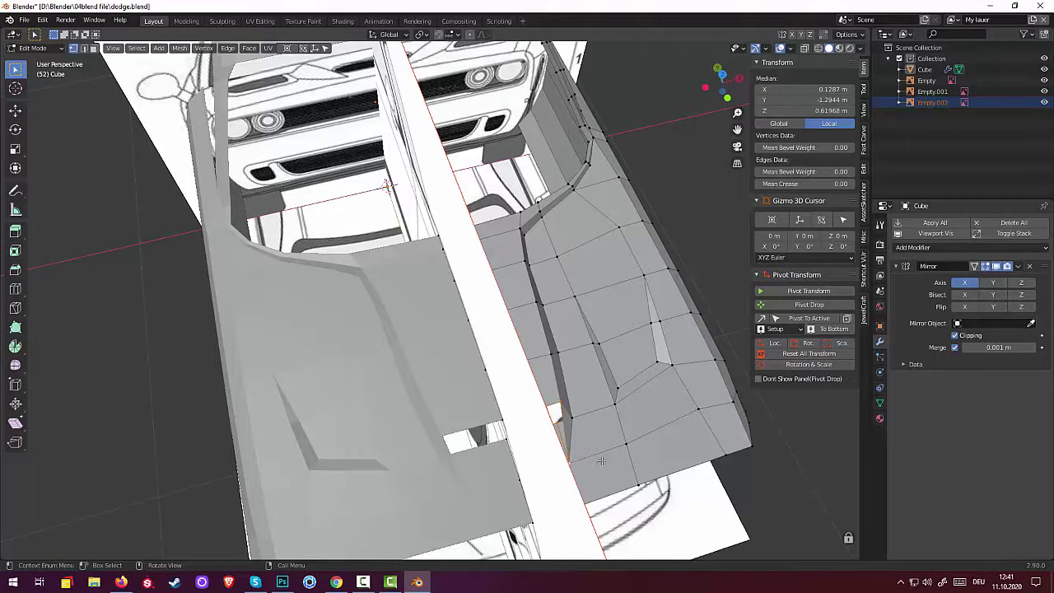
left_click(626, 445)
middle_click_drag(626, 445, 515, 372)
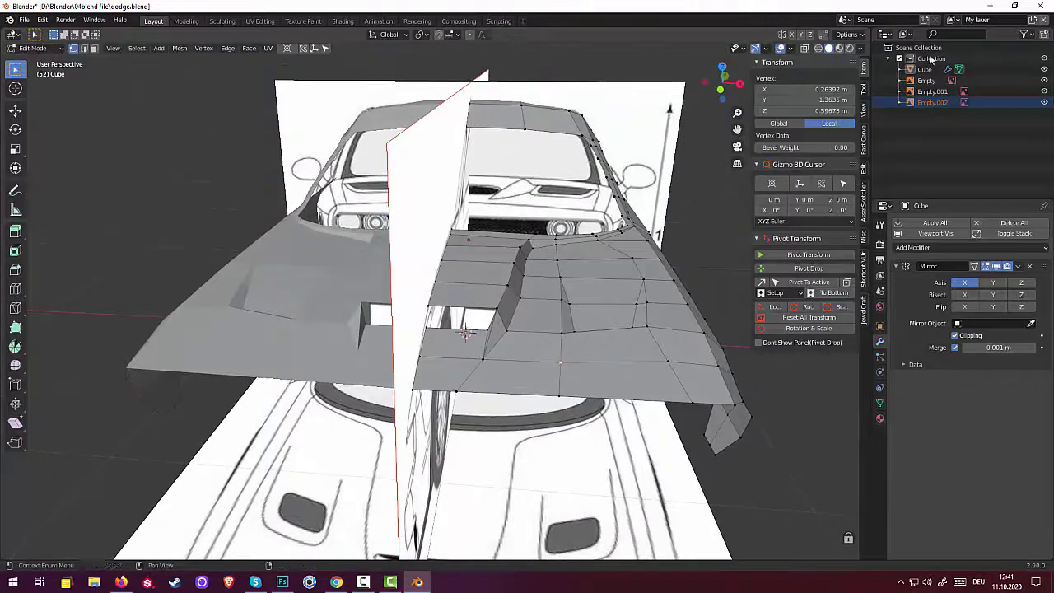
Step: Hide the Empty.001 and Empty.002 reference images so only the top blueprint shows
left_click(1045, 101)
left_click(1045, 101)
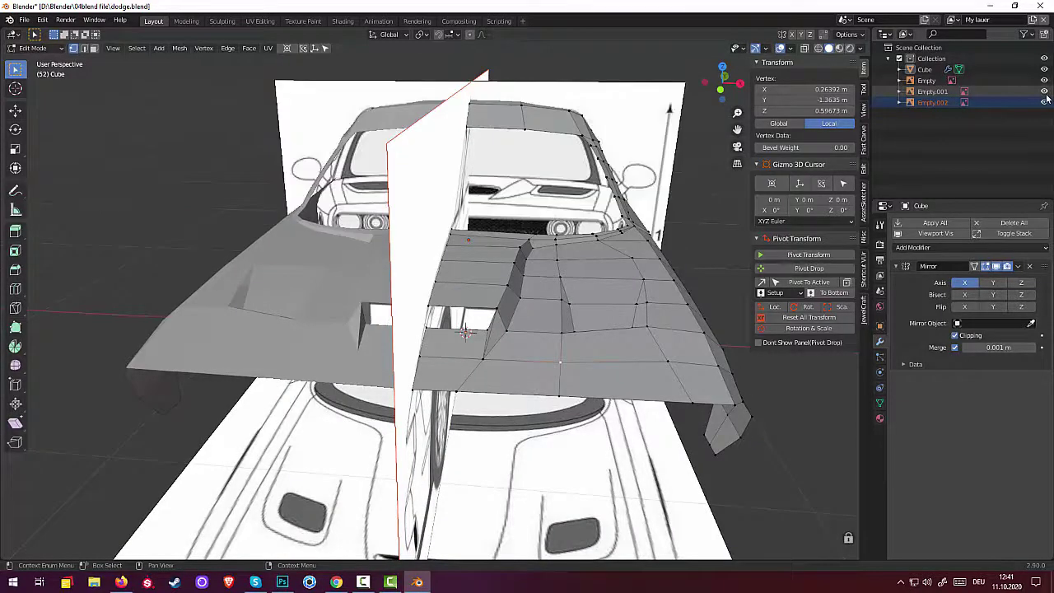
left_click_drag(1047, 94, 1044, 102)
mouse_move(709, 247)
middle_mouse_down()
mouse_move(762, 188)
mouse_move(746, 188)
middle_mouse_up()
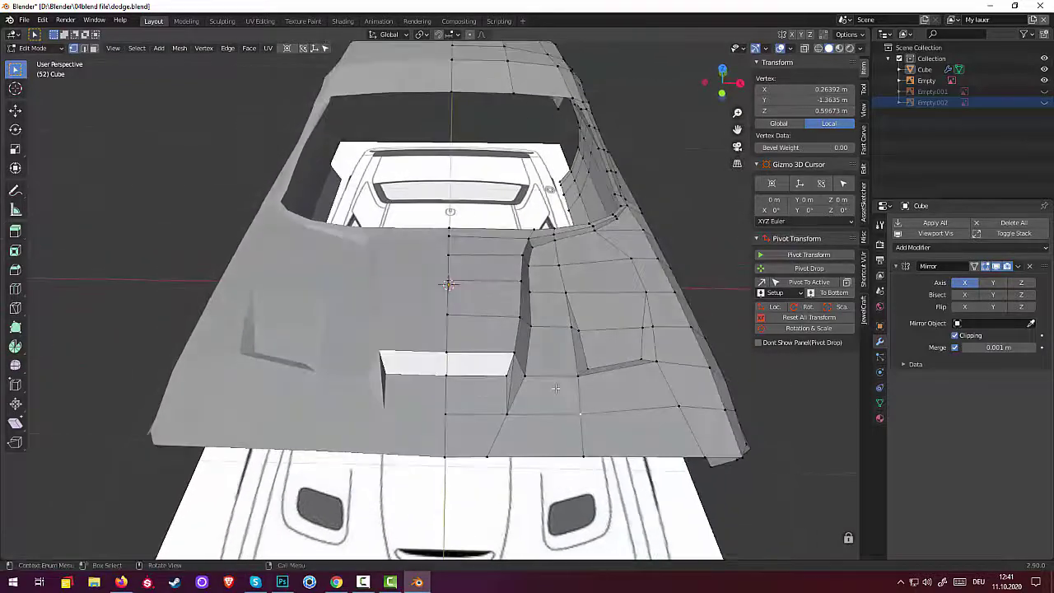
left_click(507, 414)
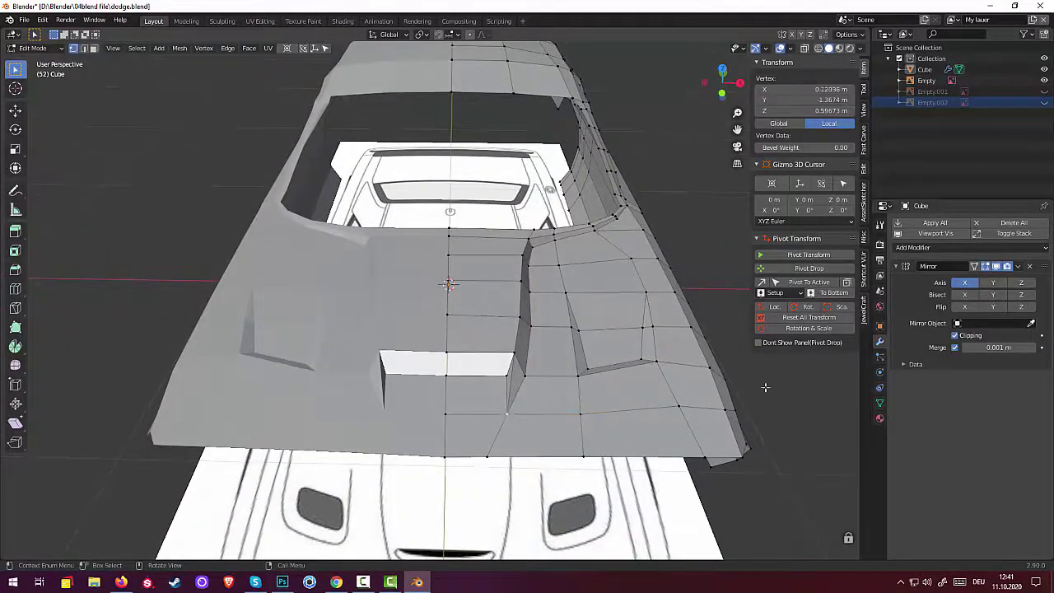
Step: Turn on X-ray and merge the selected hood vertices at the last one
left_click(807, 48)
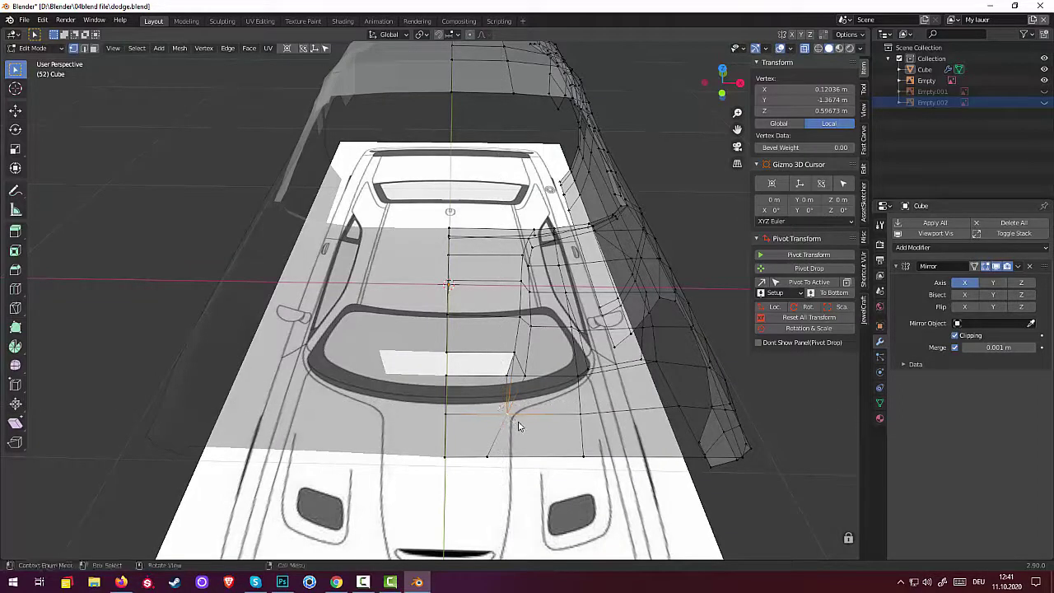
key("m")
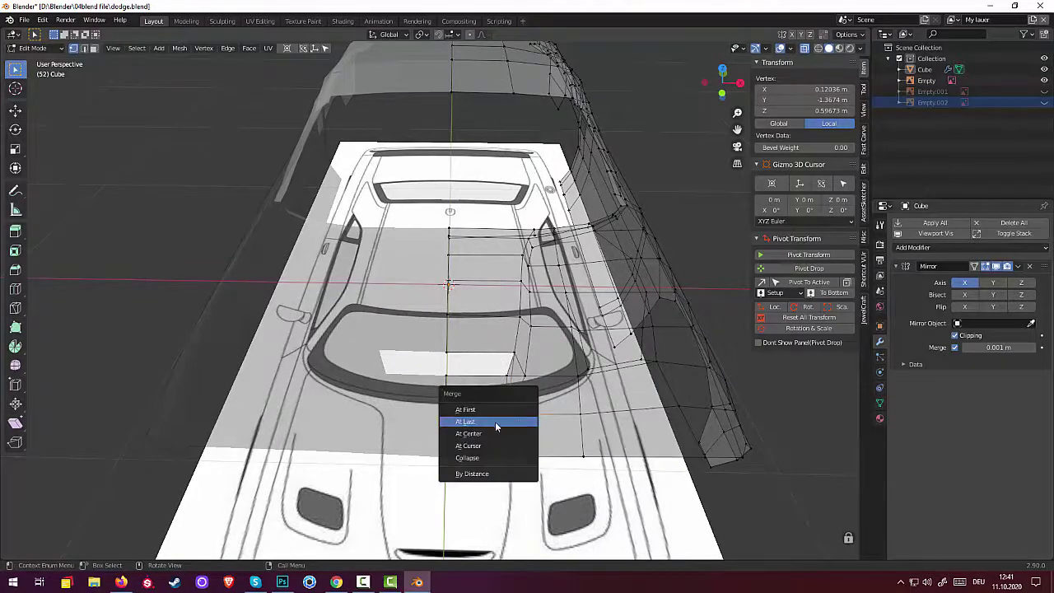
left_click(472, 435)
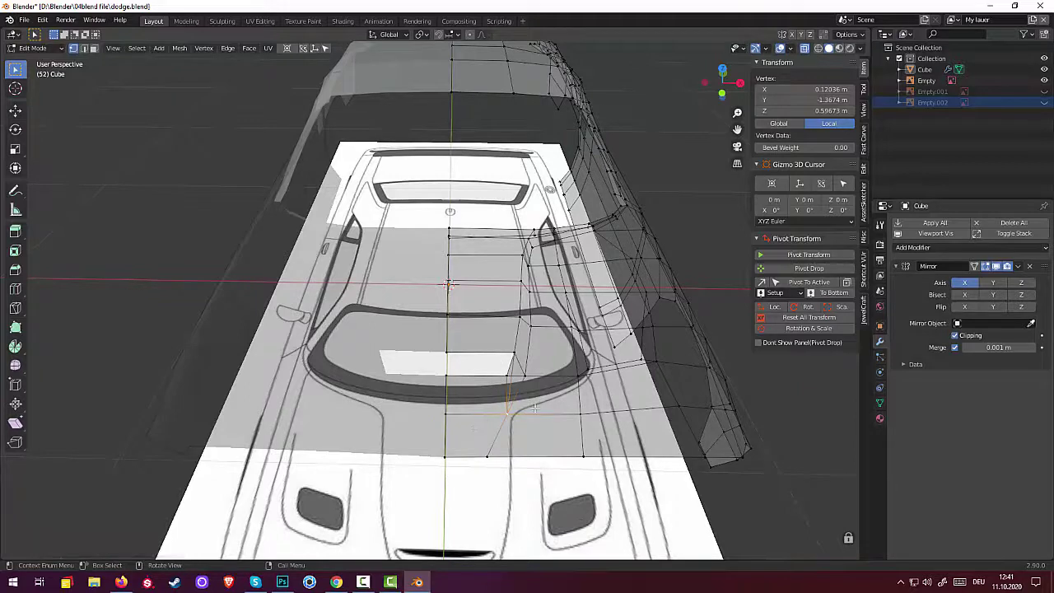
Step: Box-select the vertices at the hood's front corner and merge them at center
key("b")
left_click_drag(501, 372, 527, 416)
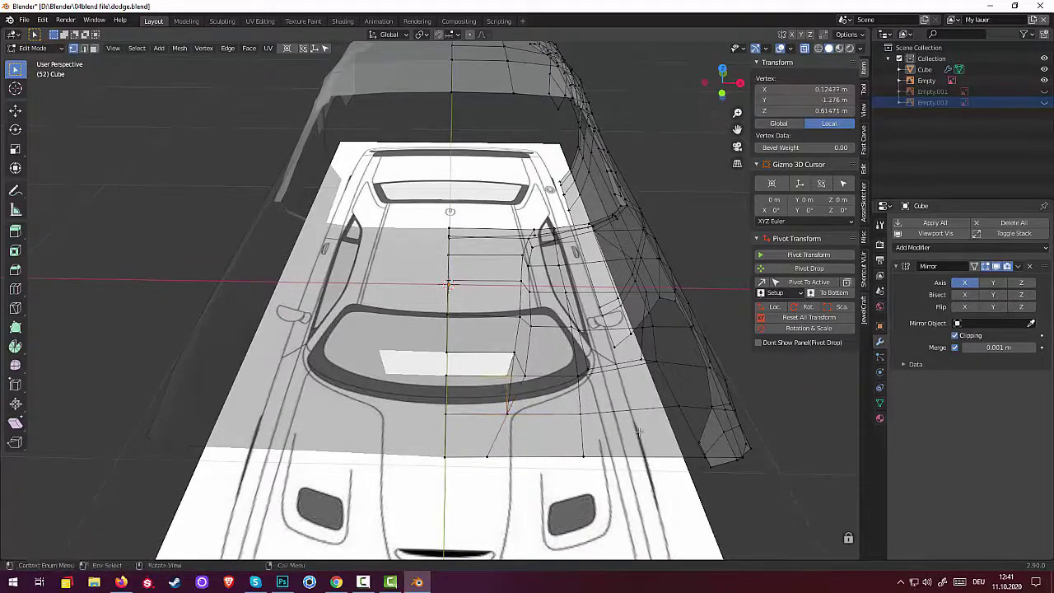
key("m")
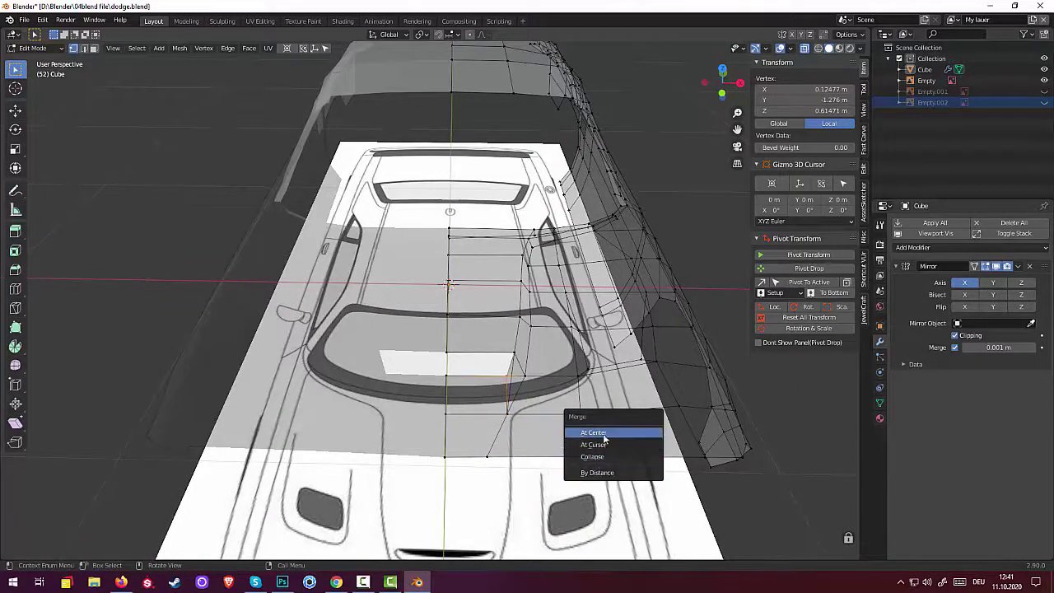
left_click(605, 444)
mouse_move(547, 415)
middle_mouse_down()
mouse_move(534, 384)
mouse_move(494, 354)
middle_mouse_up()
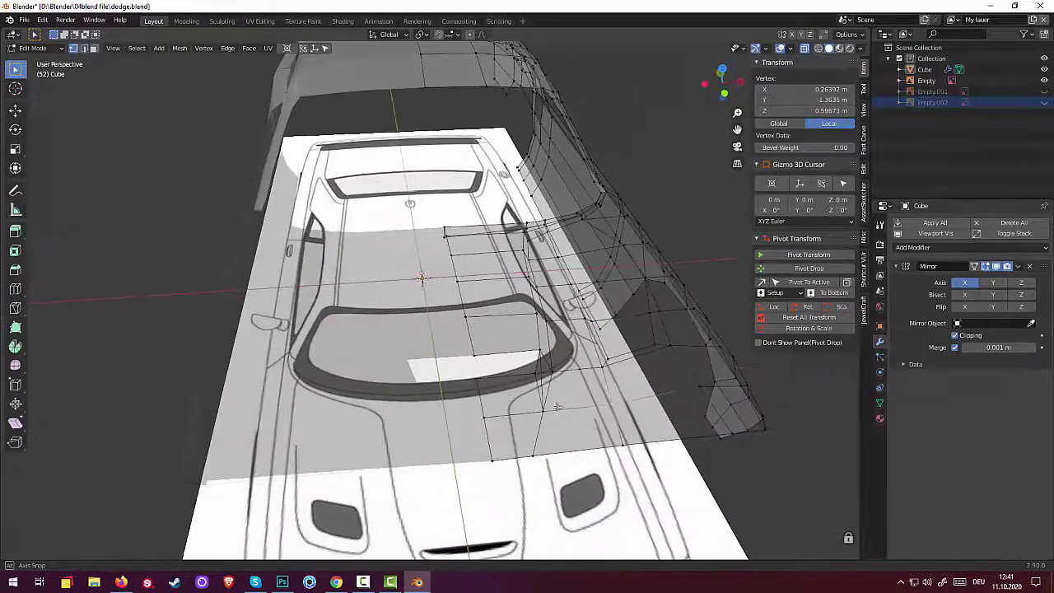
middle_click_drag(559, 406, 473, 339)
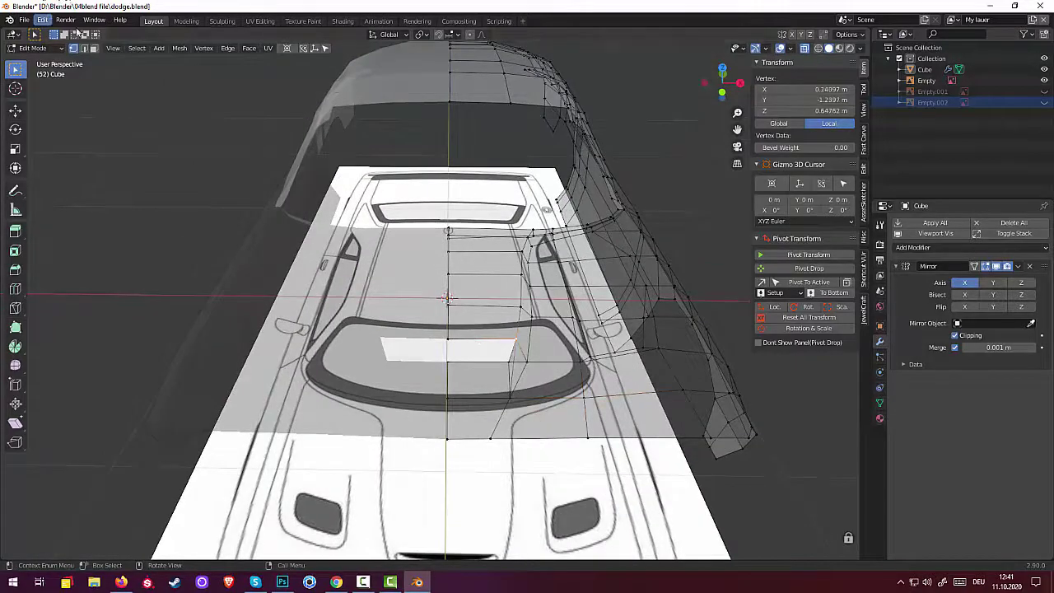
Step: Inset a smaller face into the hood's vent area and start moving it
key("alt+a")
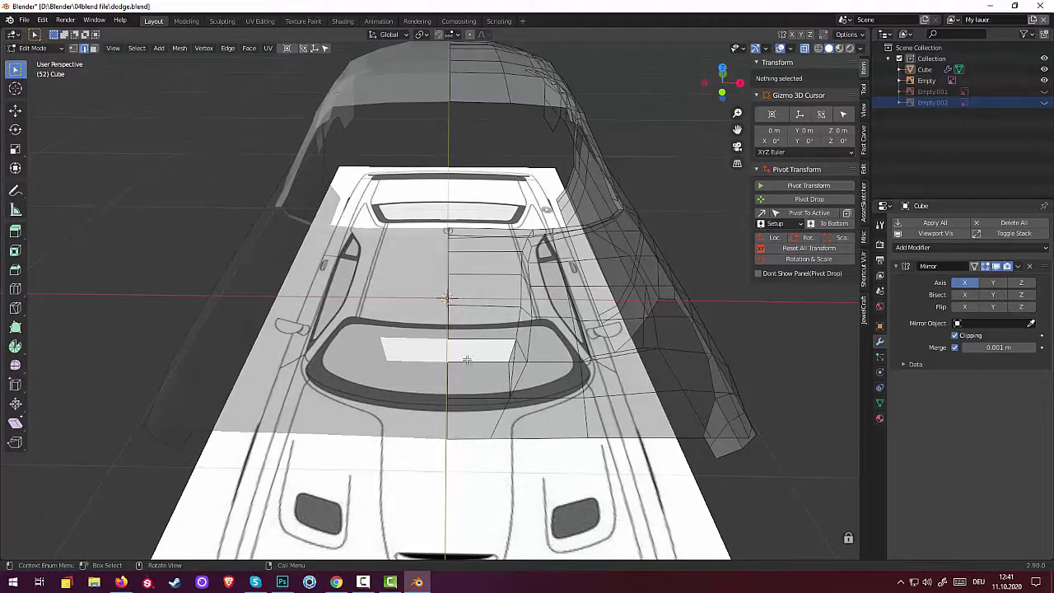
left_click(466, 360)
left_click(519, 352, "shift")
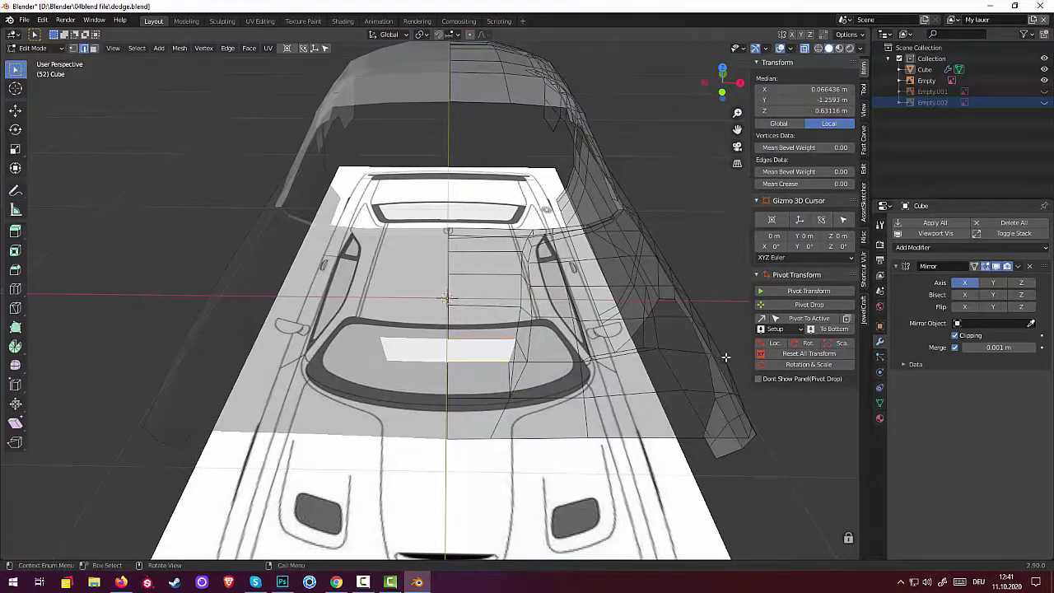
key("i")
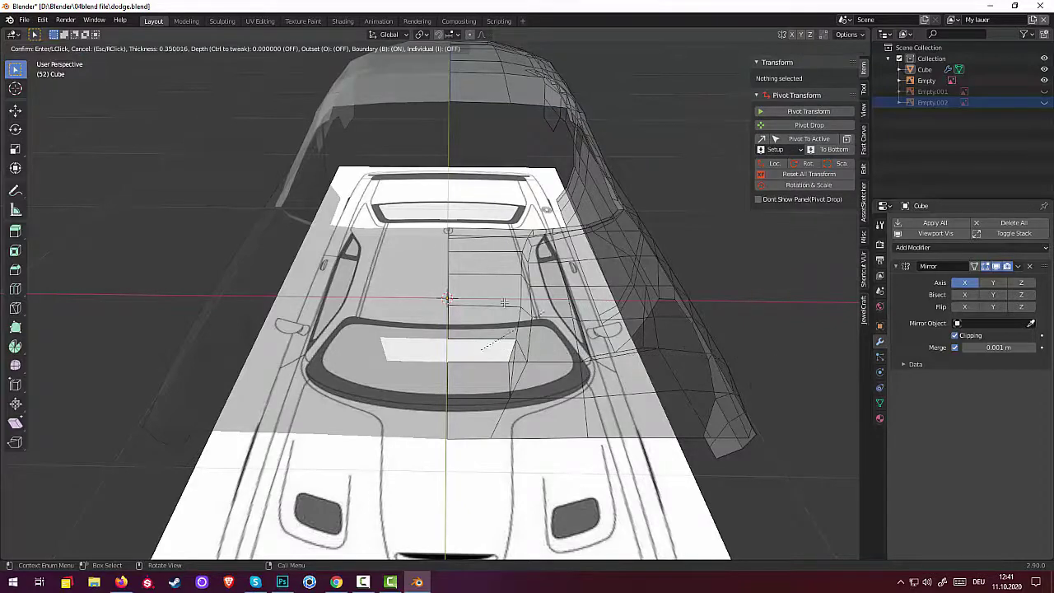
left_click(593, 339)
mouse_move(577, 322)
middle_mouse_down()
mouse_move(585, 309)
mouse_move(576, 323)
middle_mouse_up()
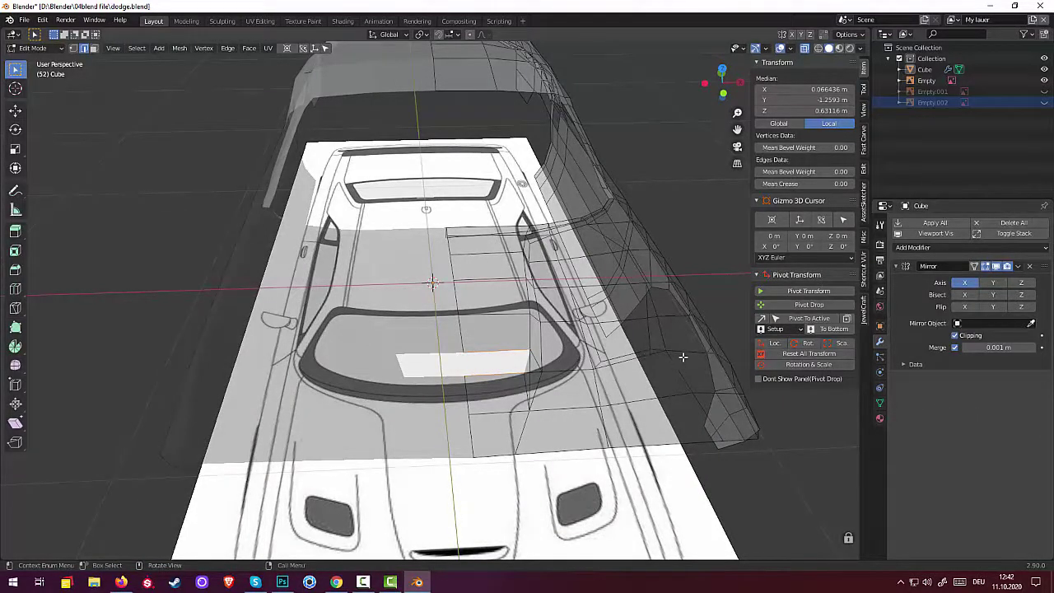
key("g")
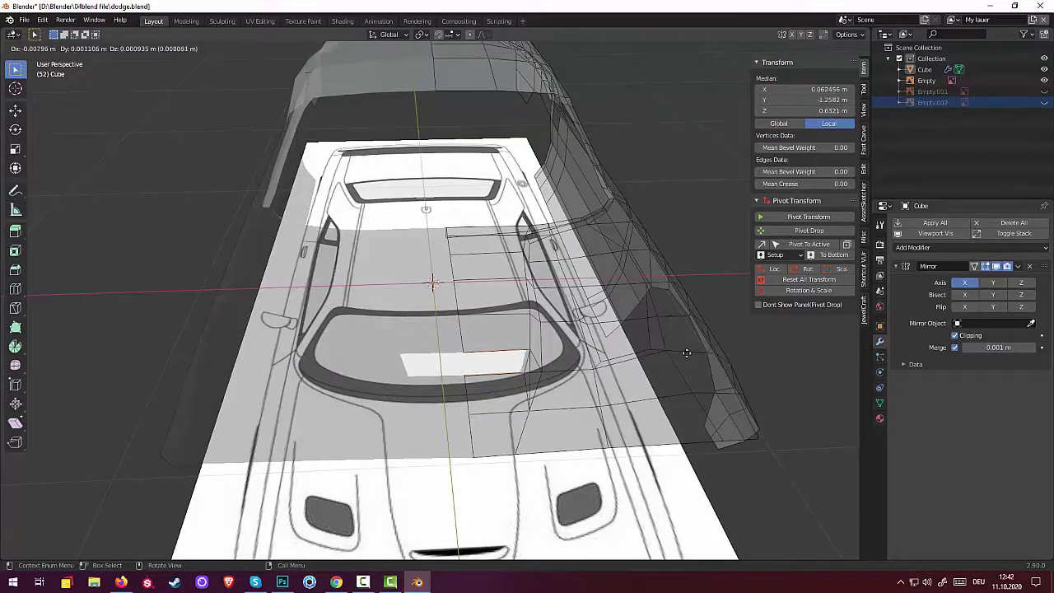
Step: Confirm the vent's new position and switch X-ray off to view the solid mesh
left_click(686, 353)
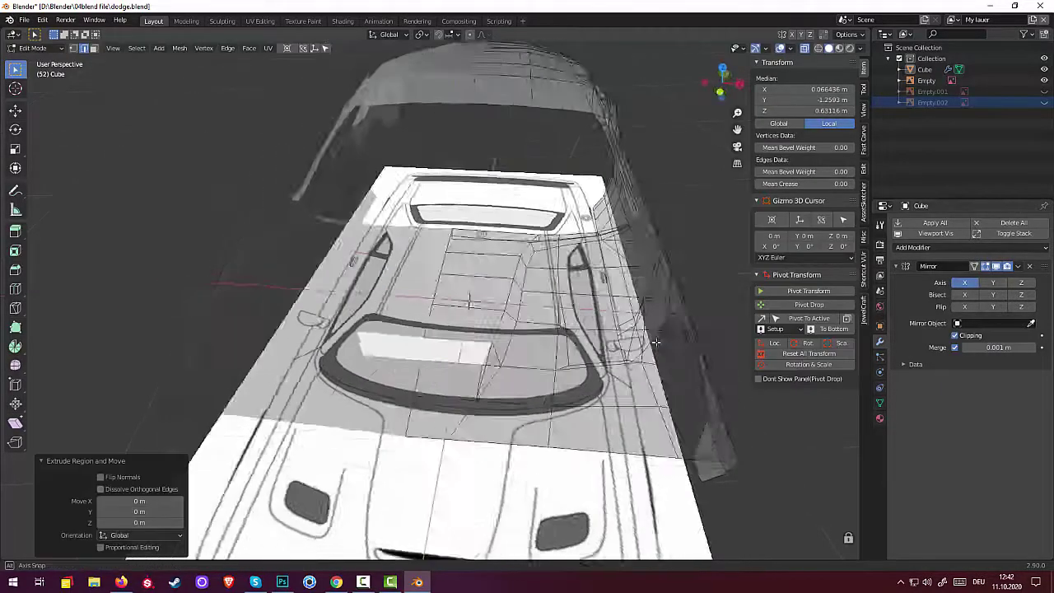
middle_click_drag(686, 353, 437, 223)
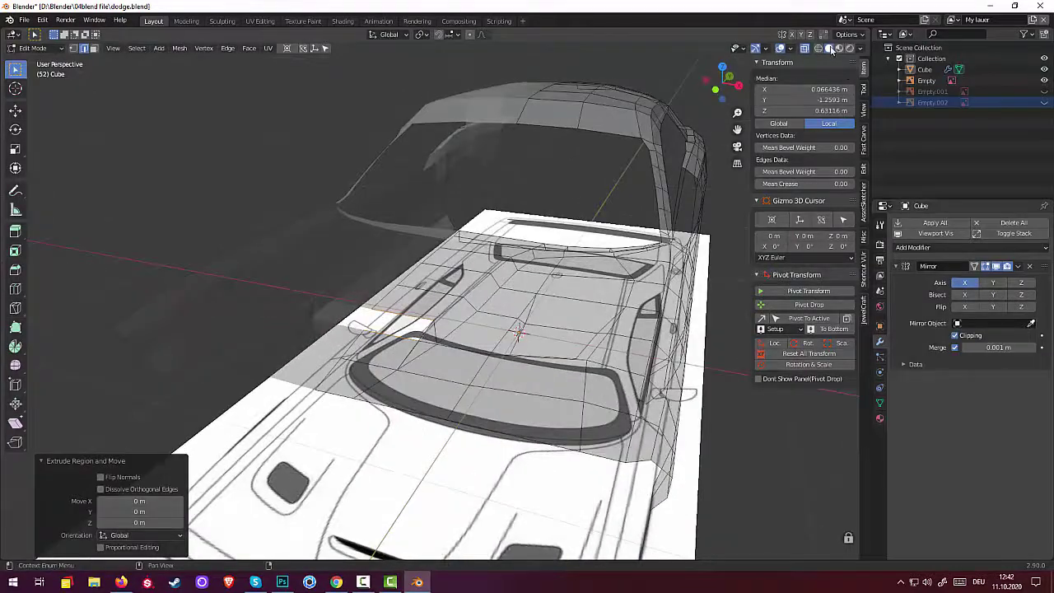
left_click(805, 48)
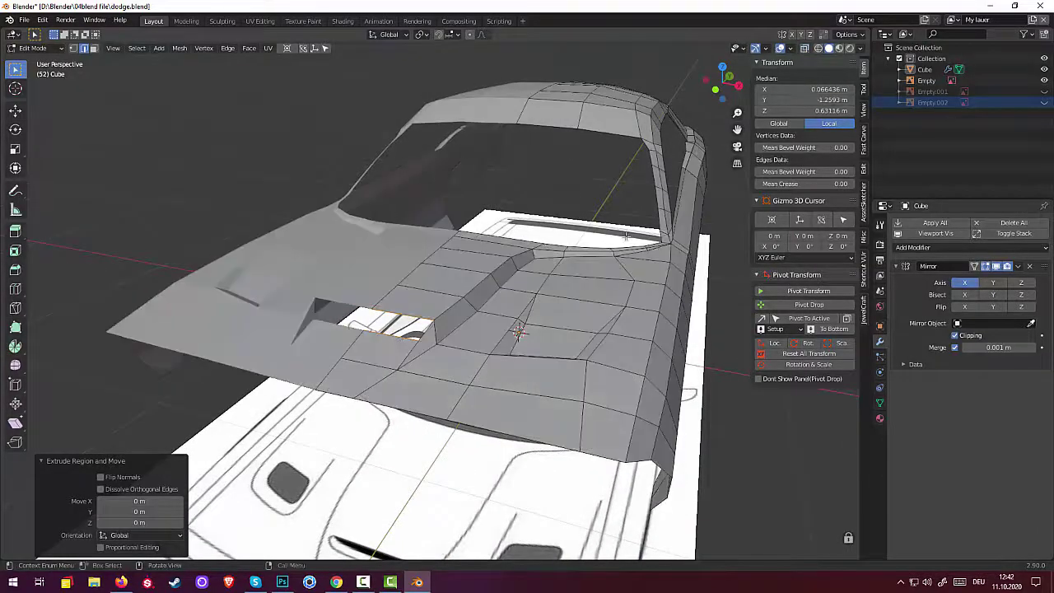
mouse_move(530, 368)
middle_mouse_down()
mouse_move(586, 376)
mouse_move(580, 337)
middle_mouse_up()
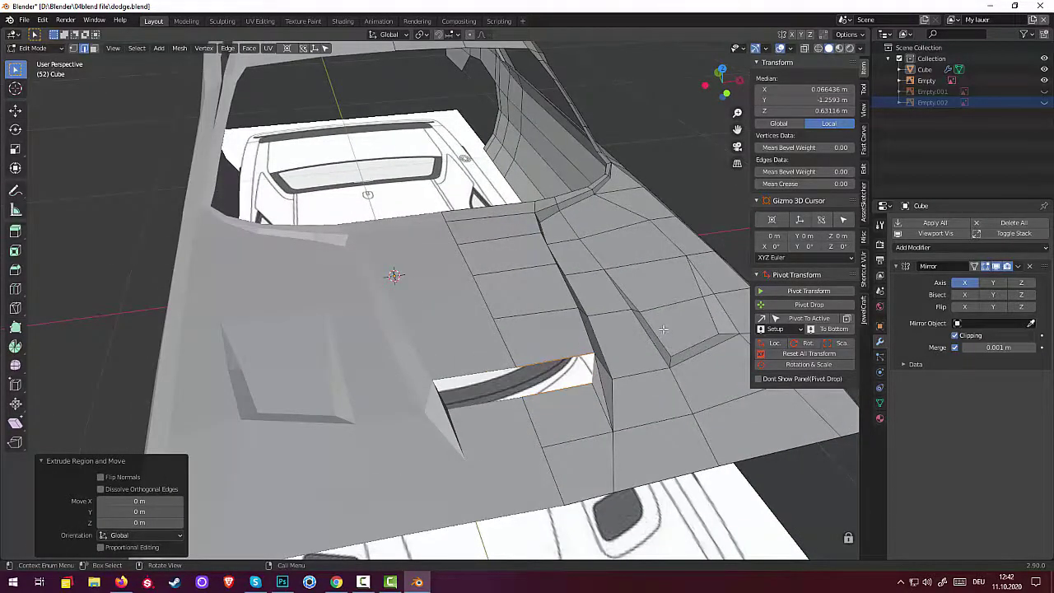
Step: Scale the vent rim to 0.864 and shift its edge 0.006 m along Y
key("s")
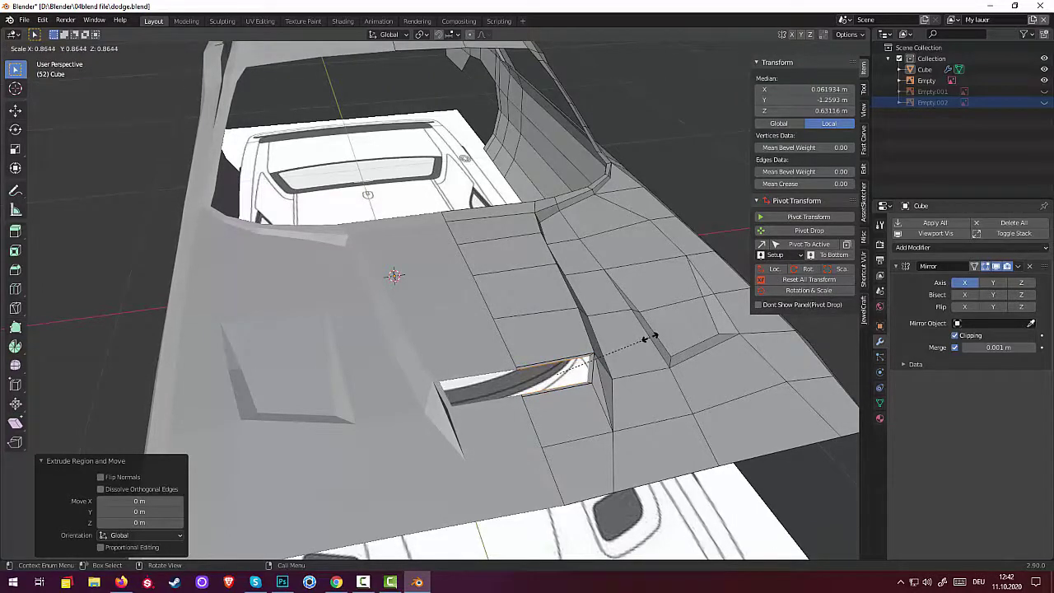
left_click(645, 339)
mouse_move(645, 340)
middle_mouse_down()
mouse_move(591, 304)
mouse_move(662, 336)
middle_mouse_up()
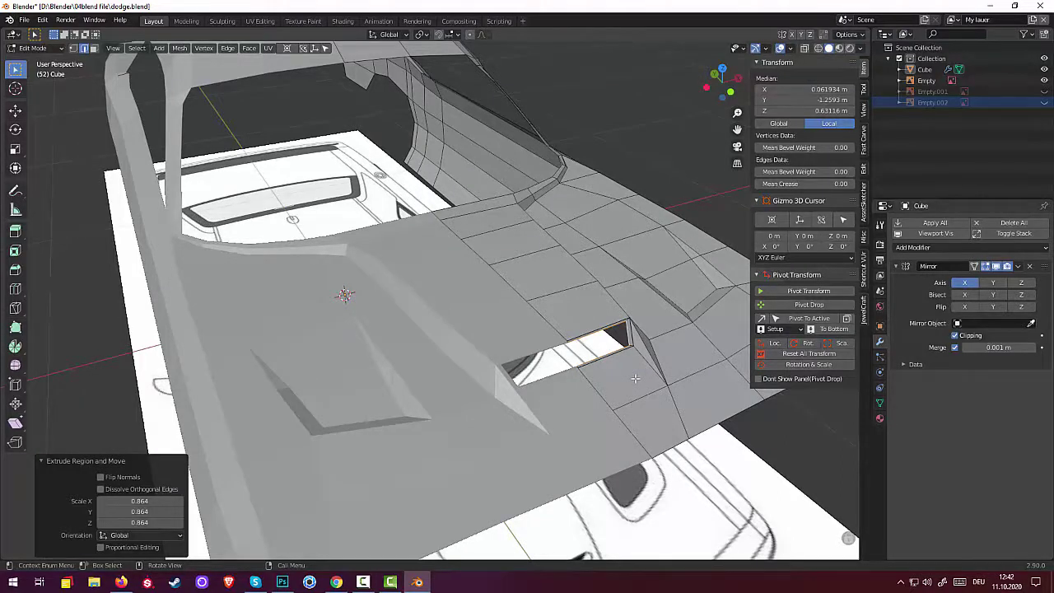
key("g")
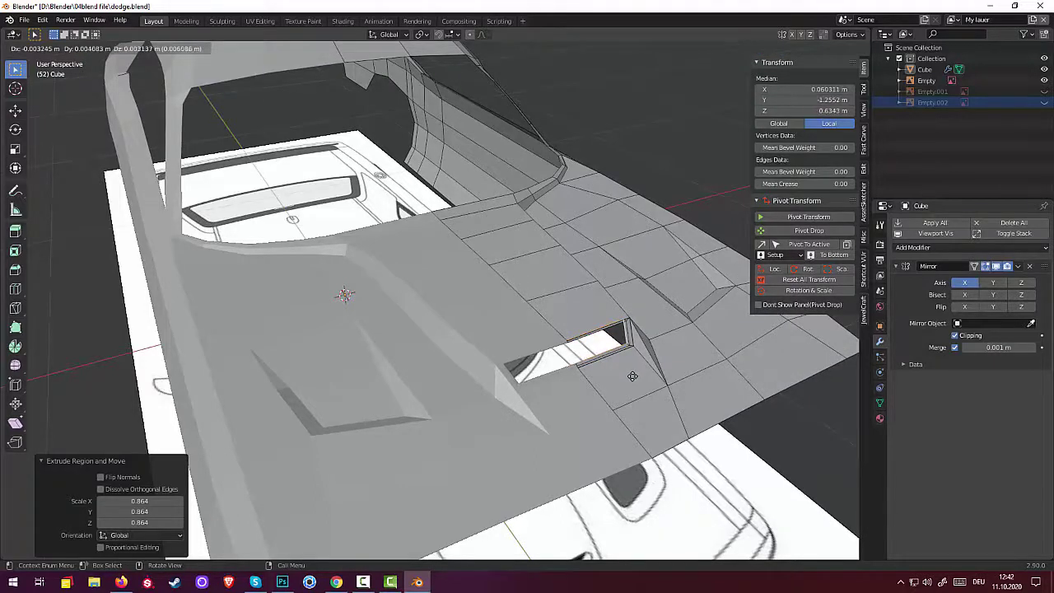
key("y")
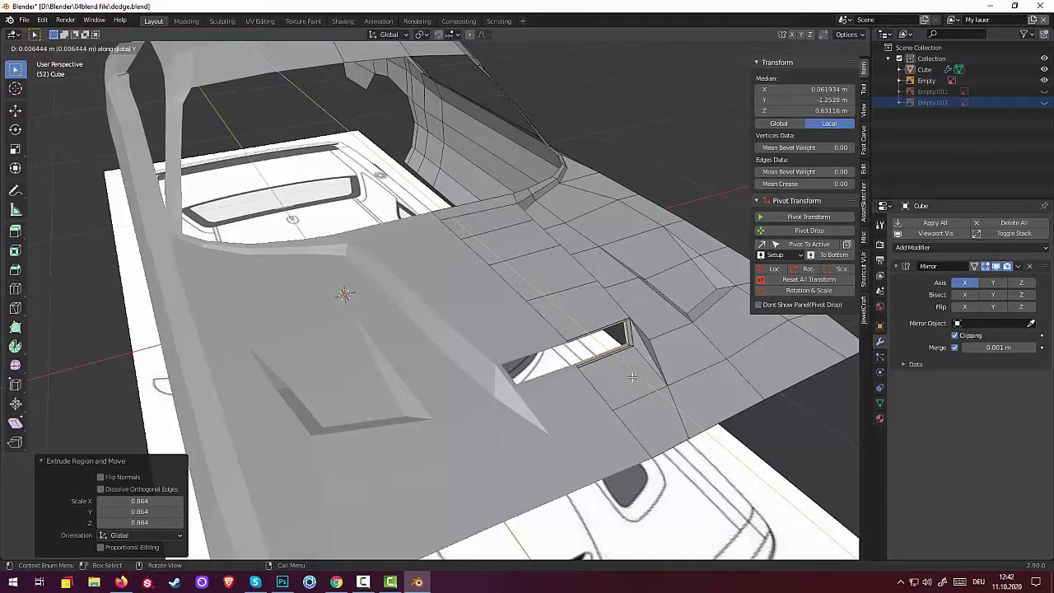
left_click(632, 376)
scroll(655, 369, "up", 3)
Step: Add a centred loop cut beside the vent opening's right corner edge
middle_click_drag(655, 377, 713, 375)
left_click(710, 366)
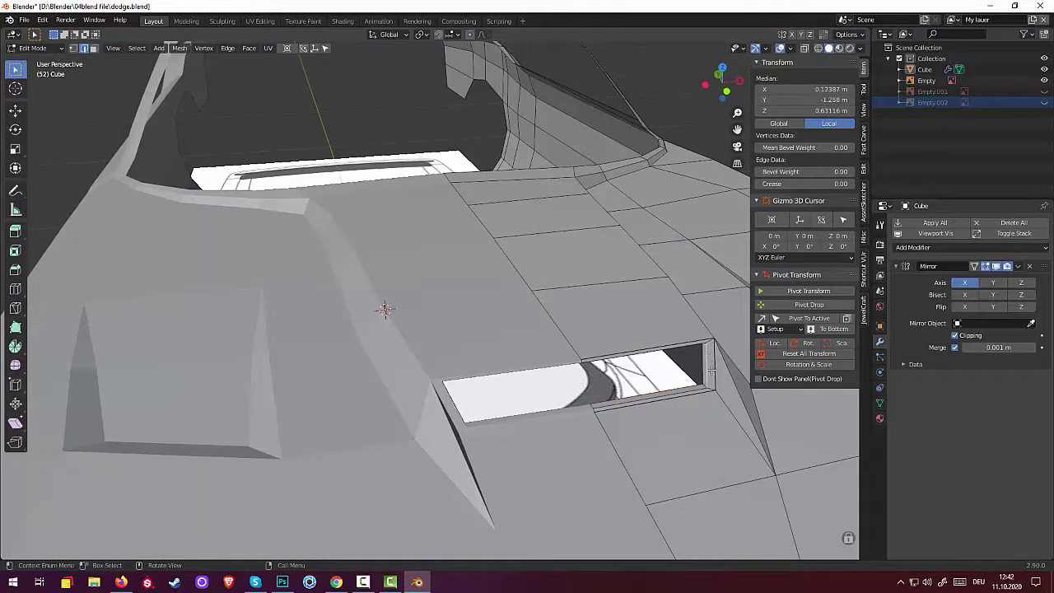
left_click(709, 344)
key("ctrl+r")
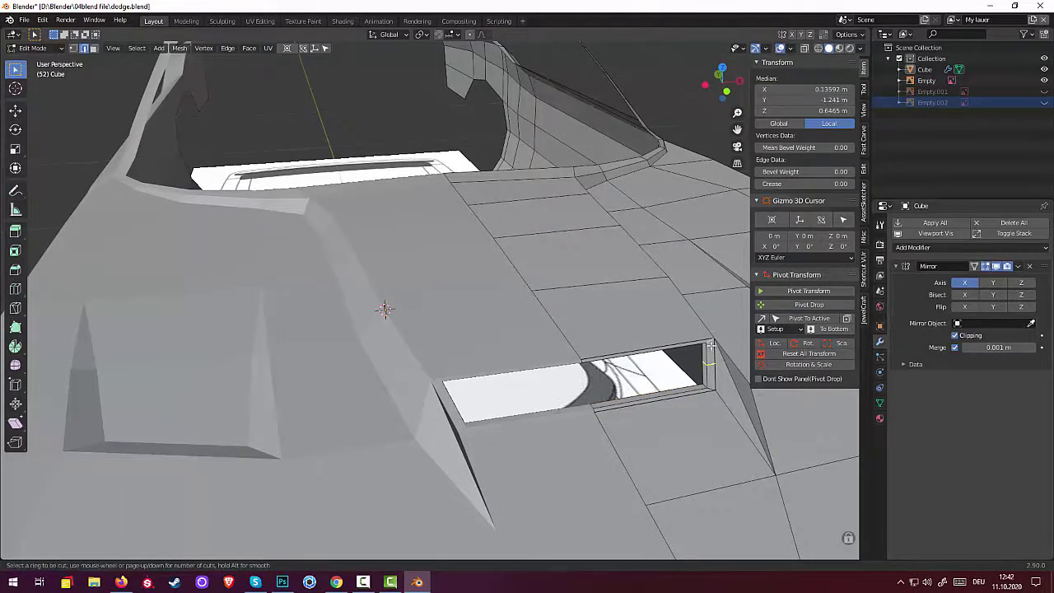
left_click(710, 341)
right_click(710, 343)
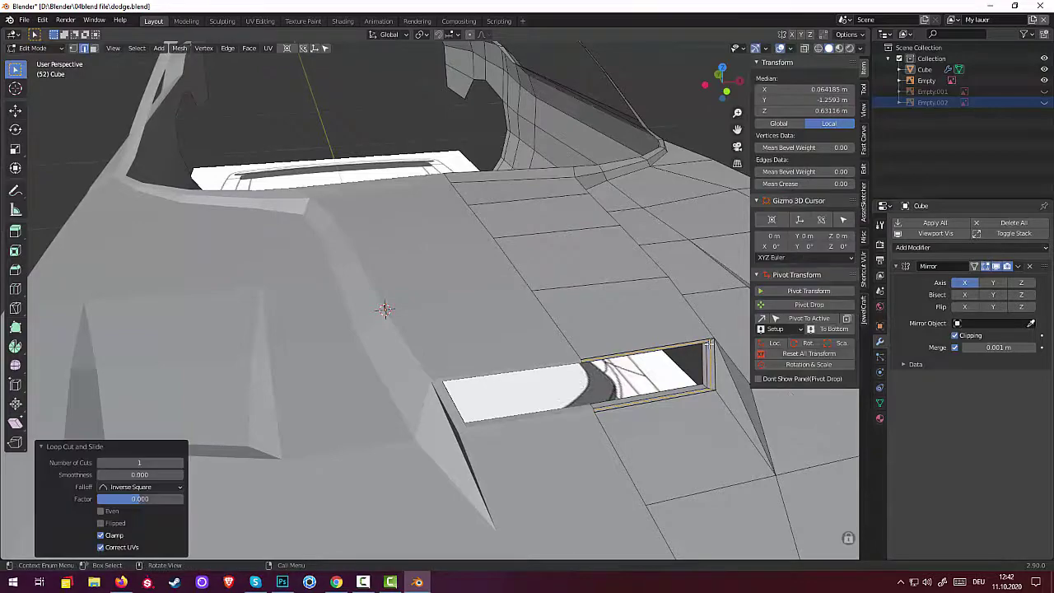
left_click(680, 419)
mouse_move(692, 428)
middle_mouse_down()
mouse_move(674, 442)
mouse_move(694, 462)
middle_mouse_up()
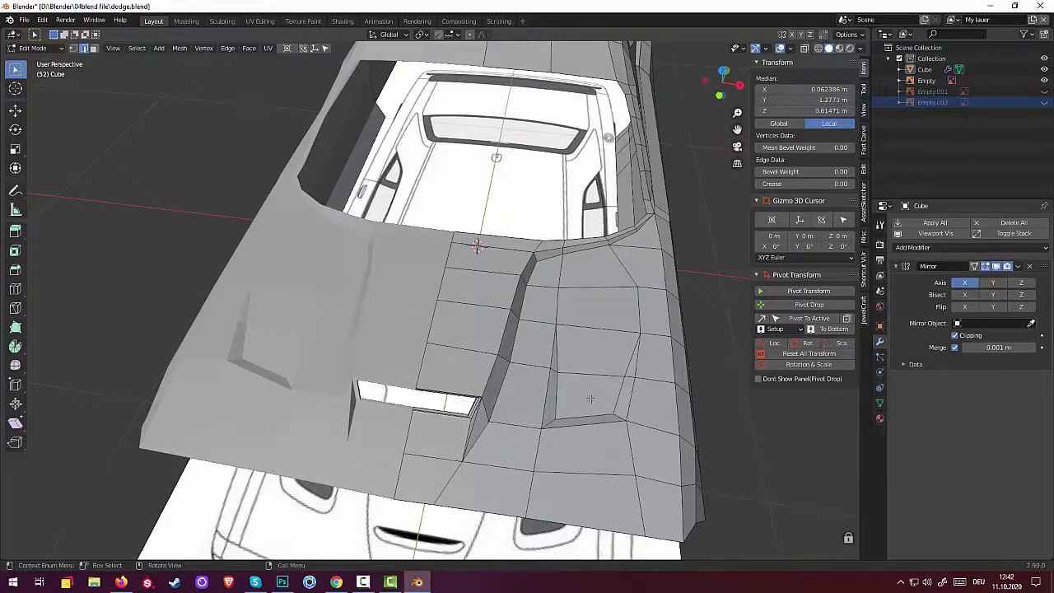
Step: Delete a second hood face to open another vent hole
key("alt+a")
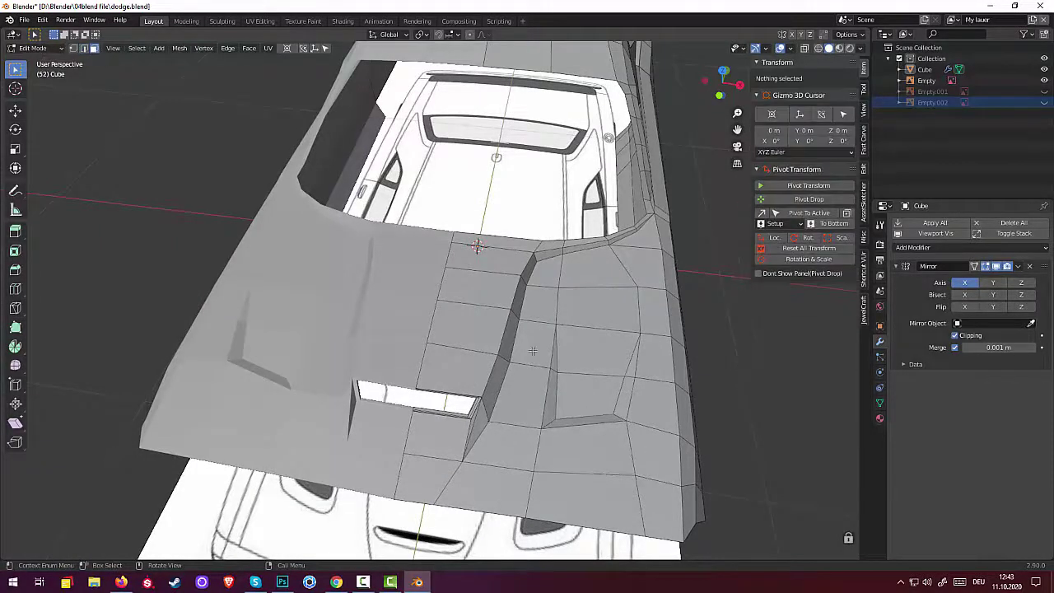
left_click(588, 397)
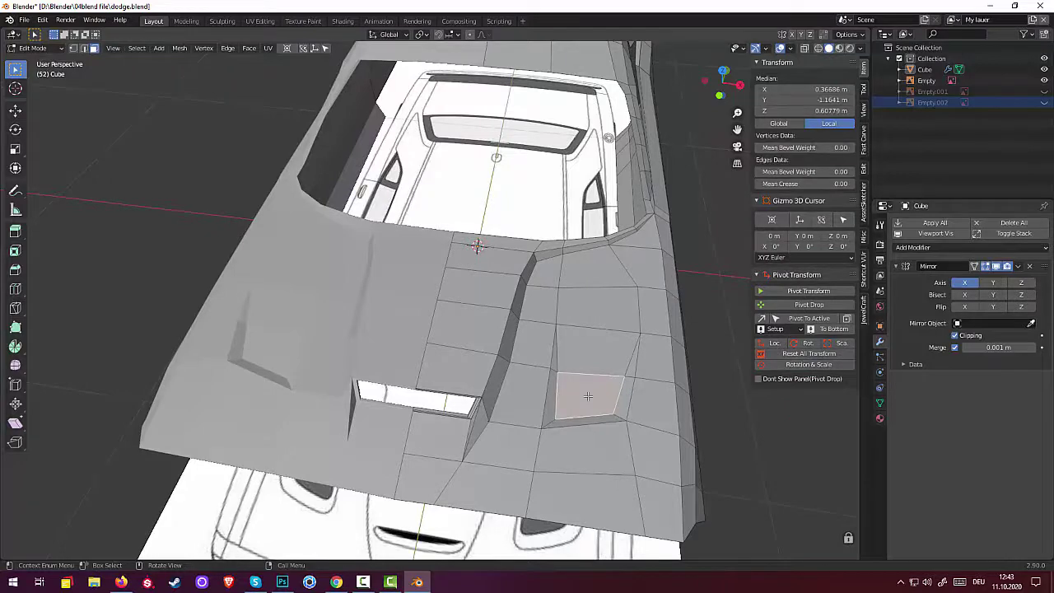
key("x")
left_click(589, 397)
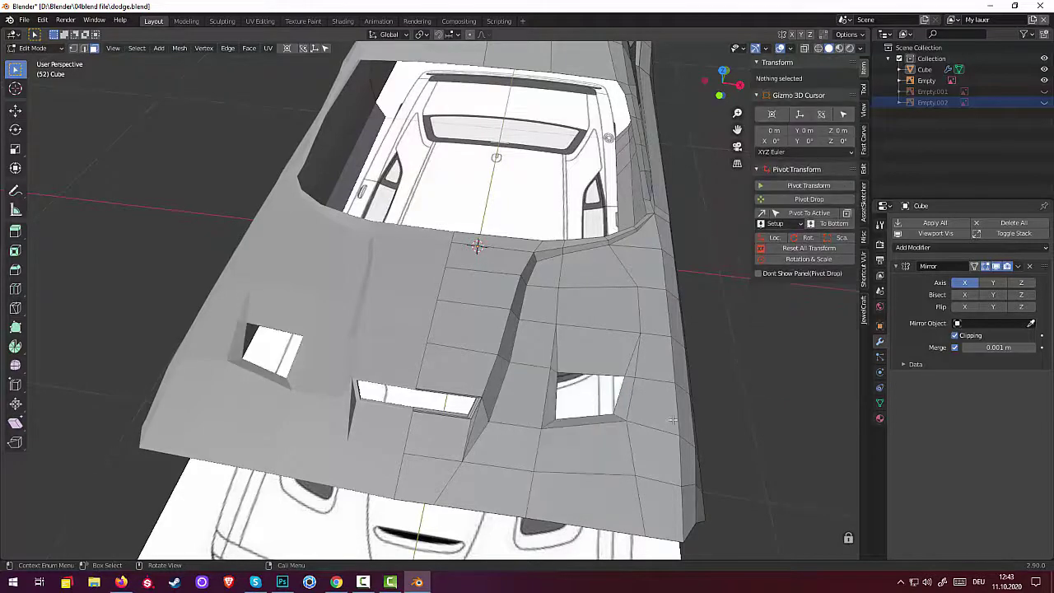
mouse_move(589, 401)
middle_mouse_down()
mouse_move(646, 429)
mouse_move(611, 410)
middle_mouse_up()
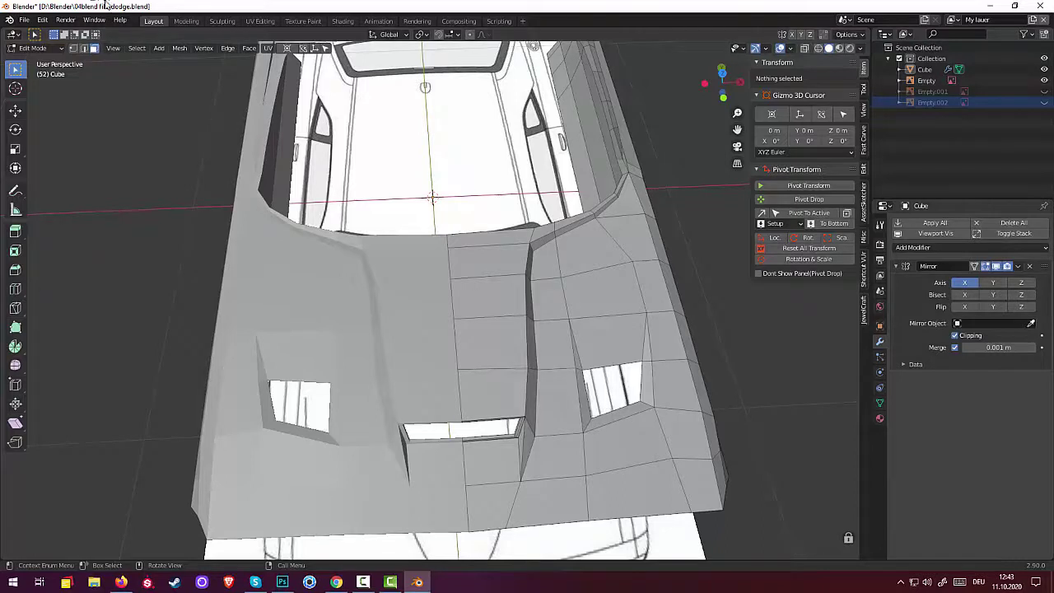
Step: Extrude the new hole's rim edges inward and scale them to 0.896
left_click(84, 49)
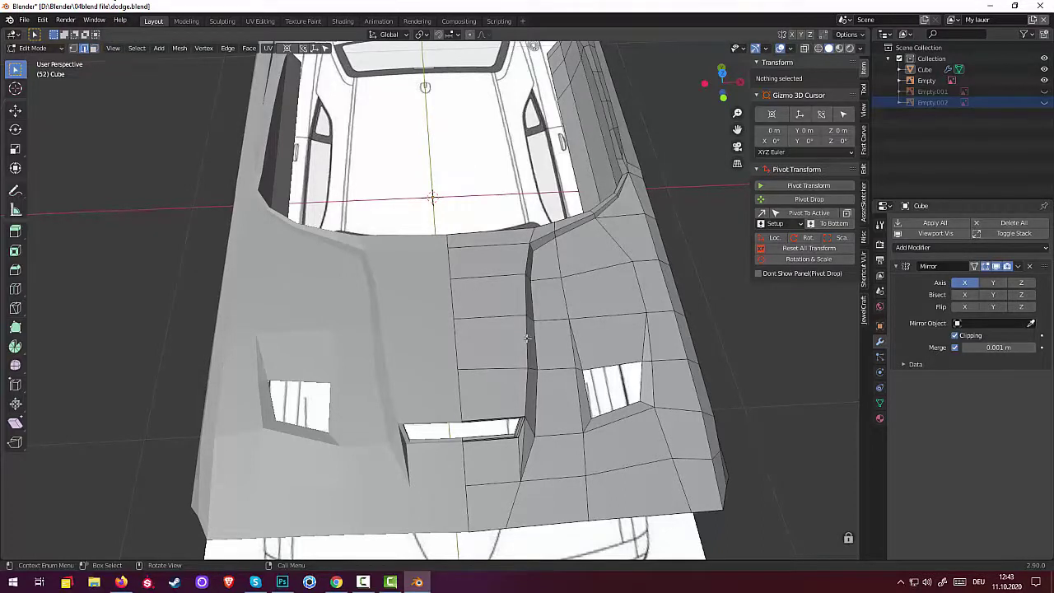
left_click(589, 399)
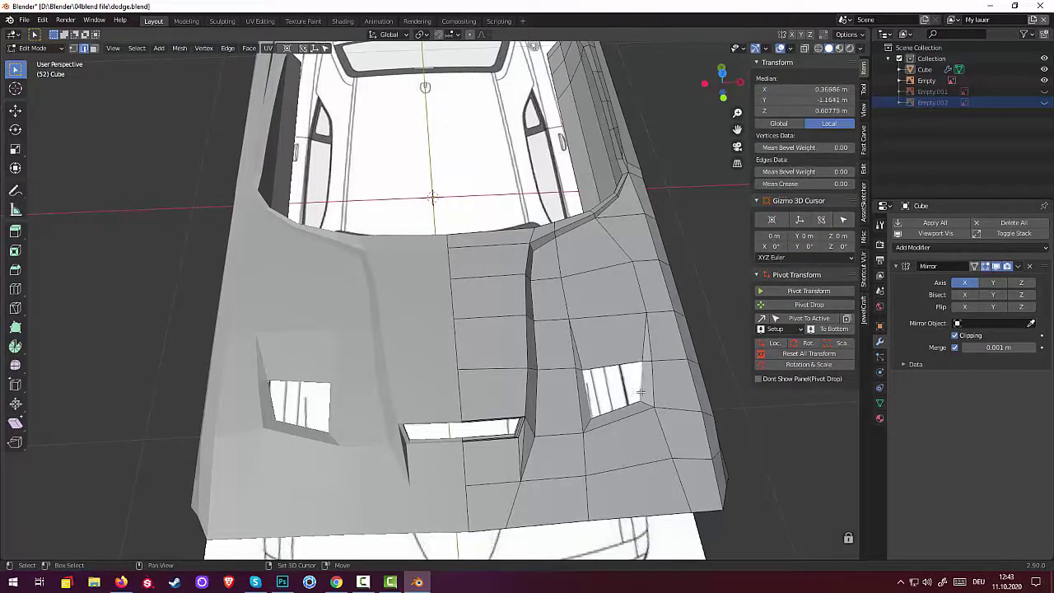
middle_click_drag(624, 406, 325, 259)
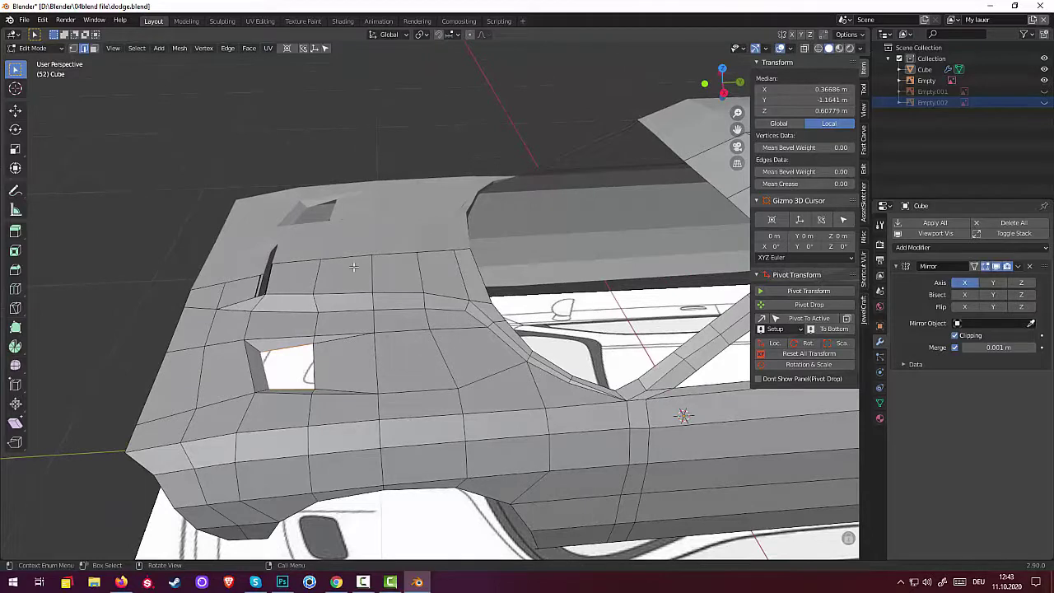
key("g")
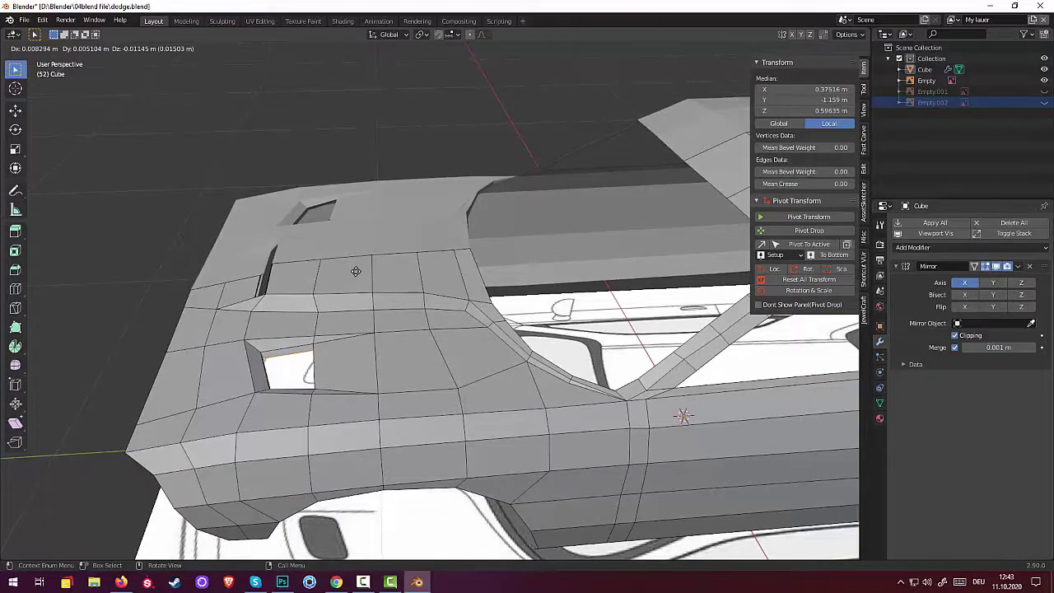
left_click(356, 271)
mouse_move(381, 268)
middle_mouse_down()
mouse_move(406, 253)
mouse_move(475, 314)
mouse_move(511, 296)
middle_mouse_up()
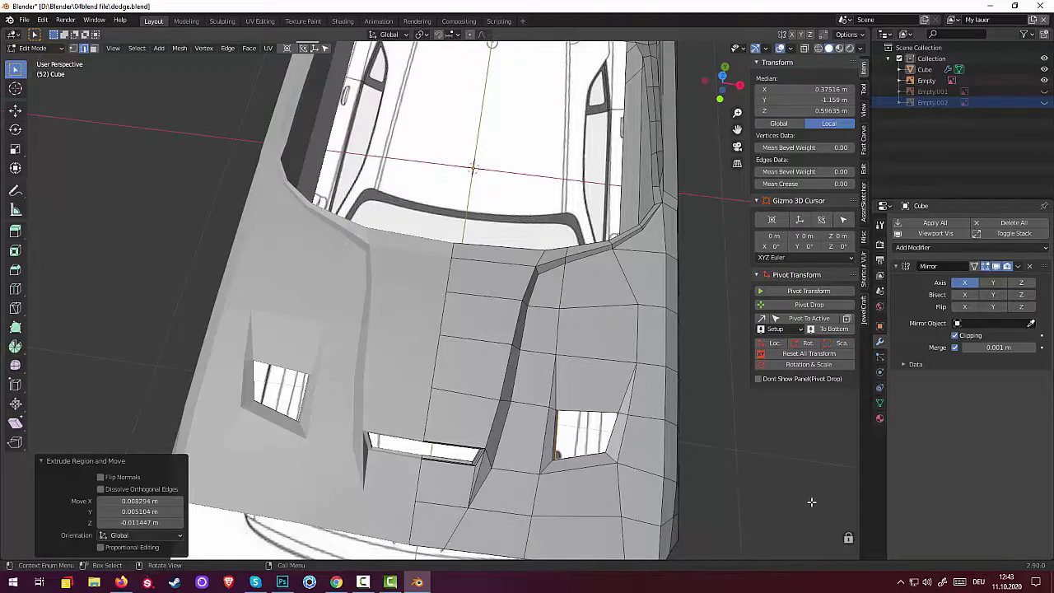
key("s")
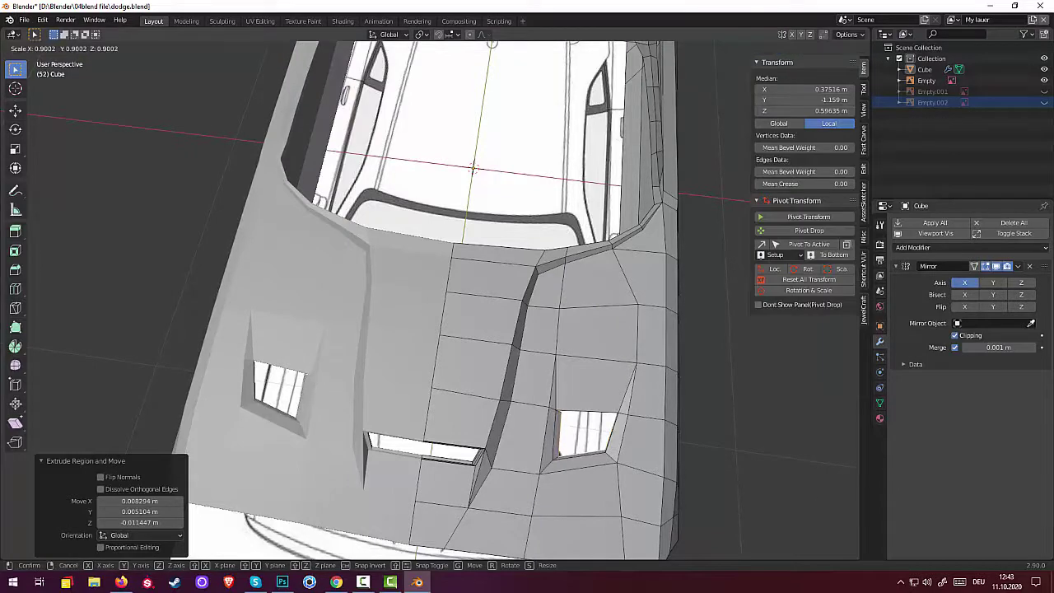
left_click(838, 499)
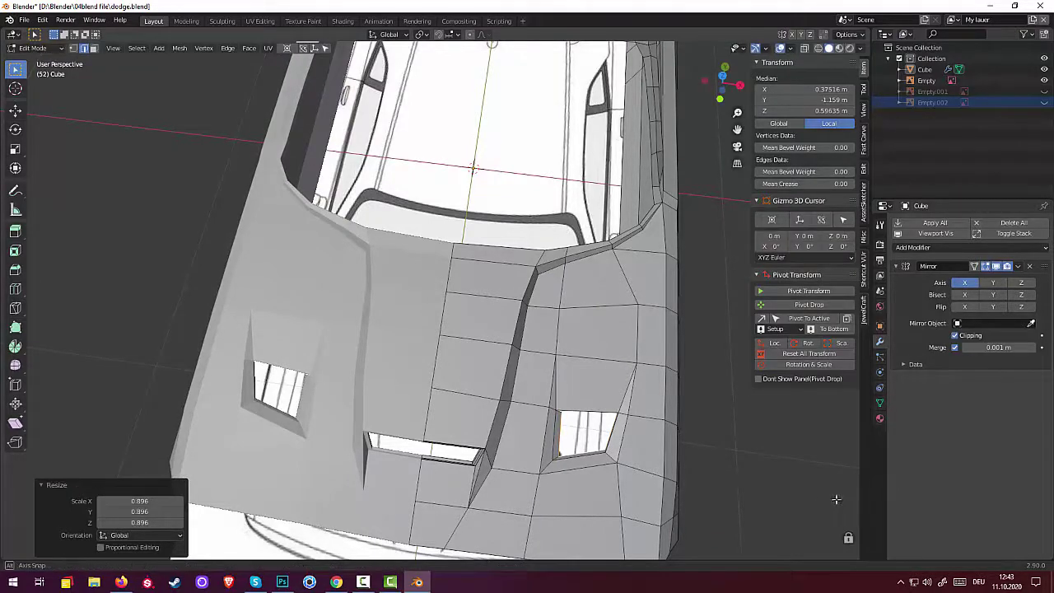
mouse_move(838, 499)
middle_mouse_down()
mouse_move(818, 443)
mouse_move(834, 423)
mouse_move(796, 489)
mouse_move(851, 452)
mouse_move(863, 500)
mouse_move(854, 475)
mouse_move(756, 378)
middle_mouse_up()
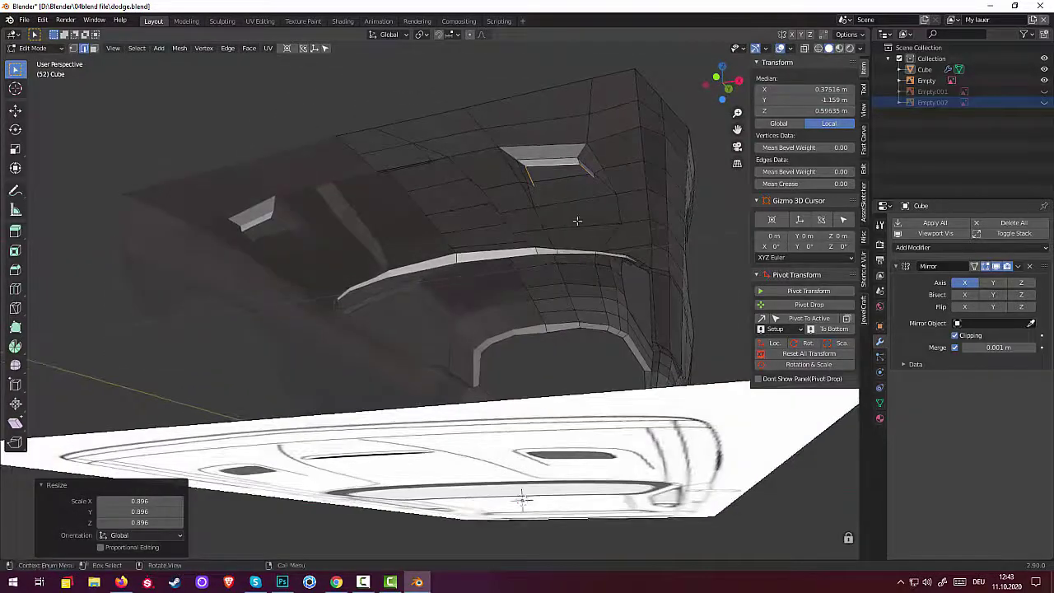
Step: Select the border vertices under the front body and fill the gap with a face
left_click(72, 48)
left_click(593, 178)
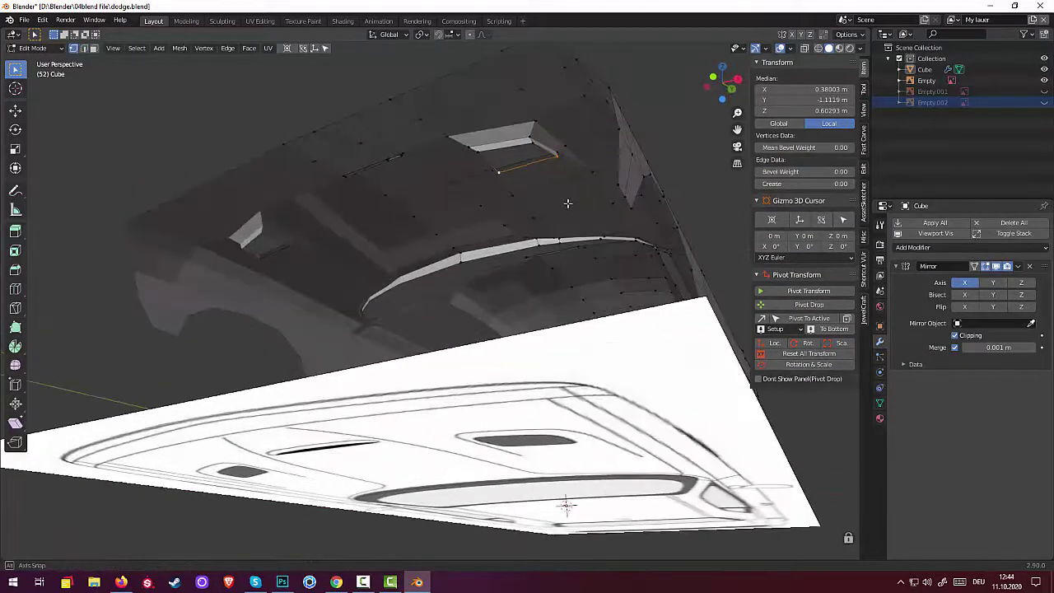
mouse_move(566, 202)
middle_mouse_down()
mouse_move(551, 182)
mouse_move(552, 214)
middle_mouse_up()
left_click(558, 211, "shift")
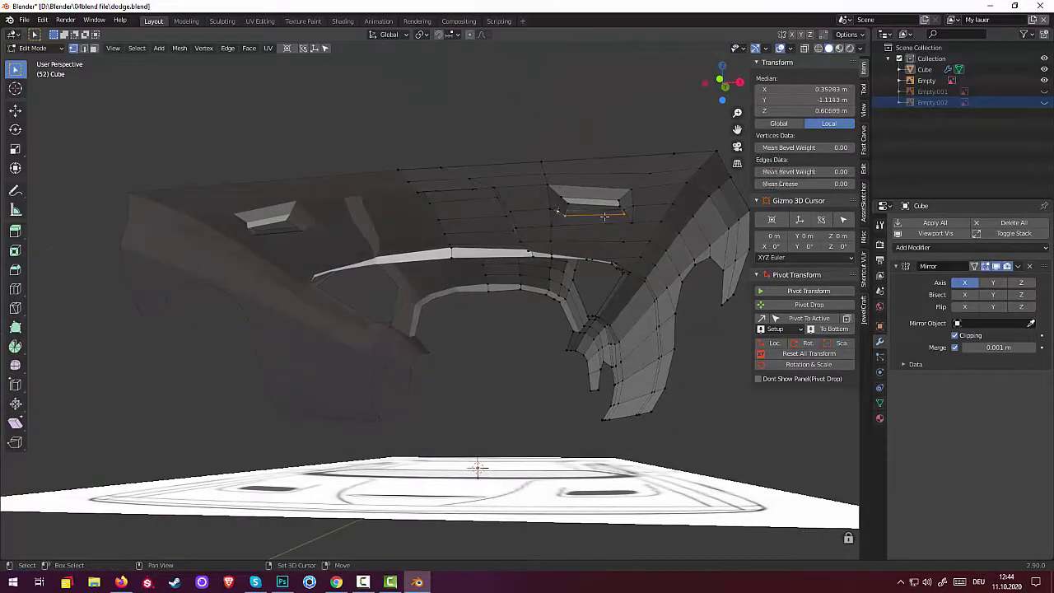
left_click(625, 210, "shift")
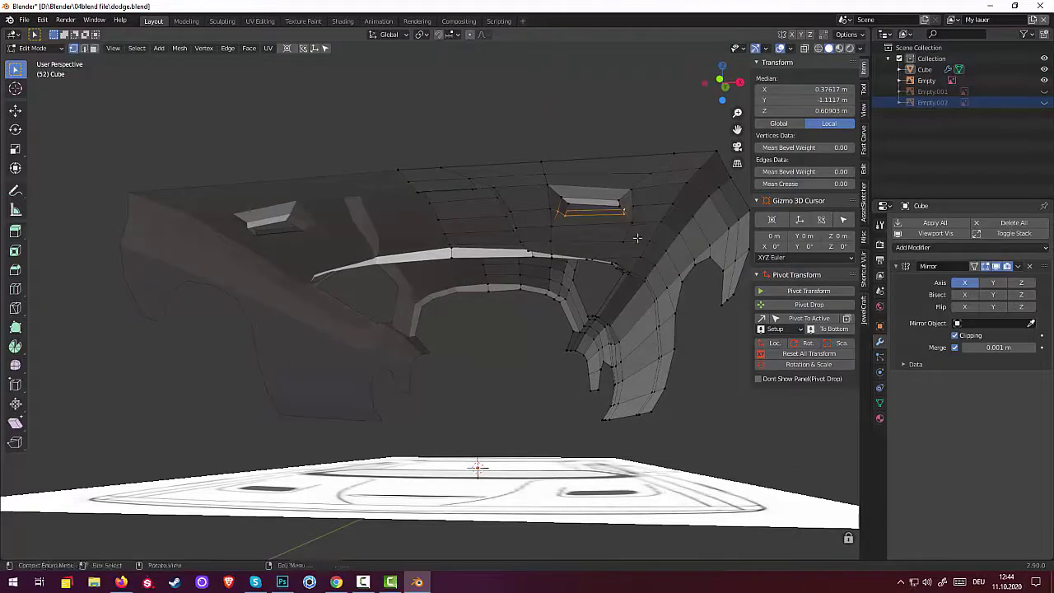
key("f")
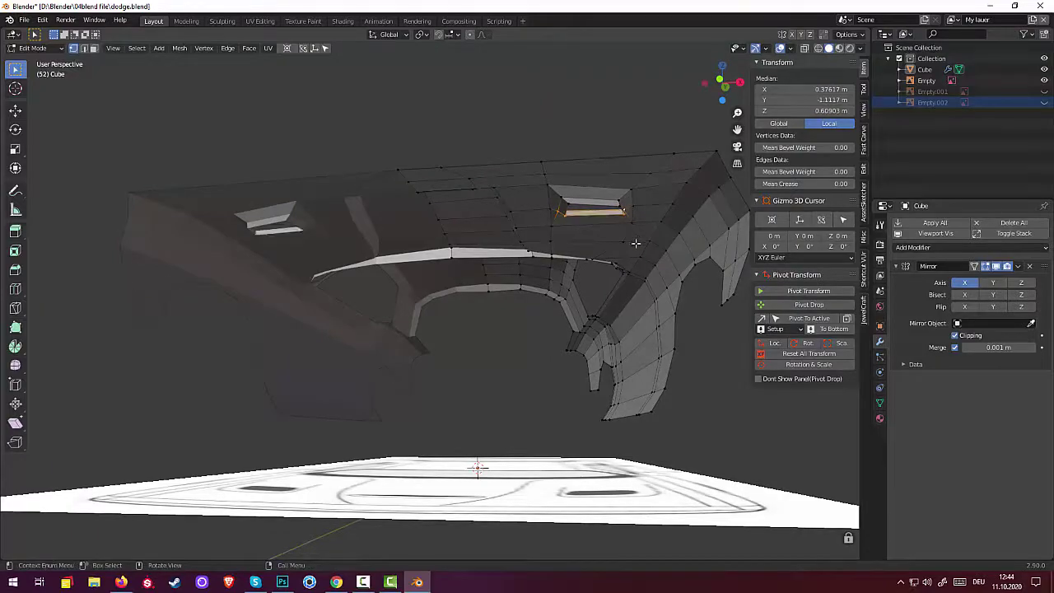
mouse_move(635, 244)
middle_mouse_down()
mouse_move(572, 324)
mouse_move(462, 340)
middle_mouse_up()
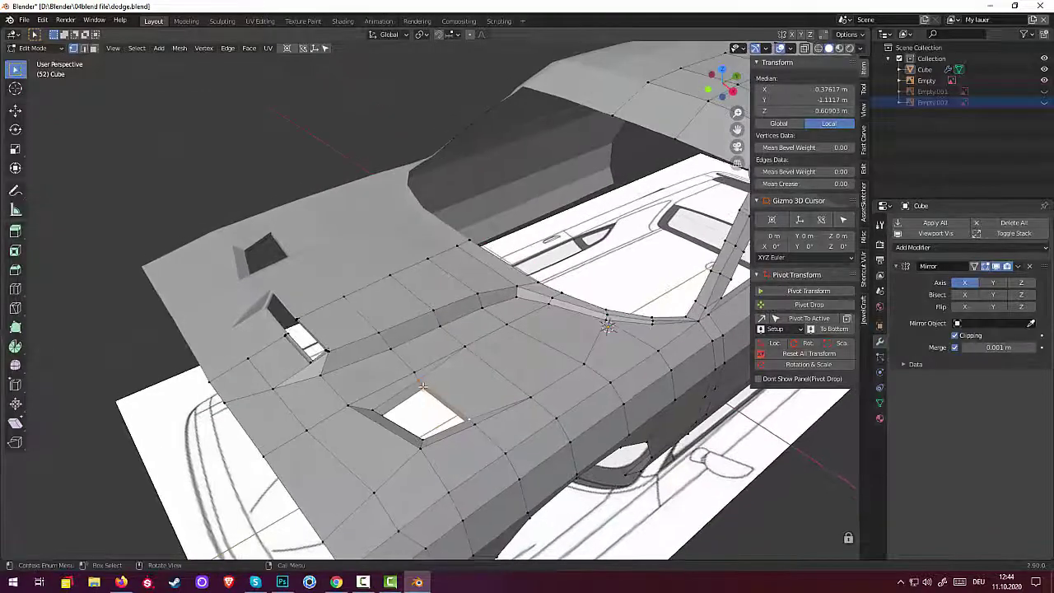
Step: Nudge the selected hood-edge vertices slightly along the Y axis
left_click(422, 388)
middle_click_drag(491, 429, 610, 377)
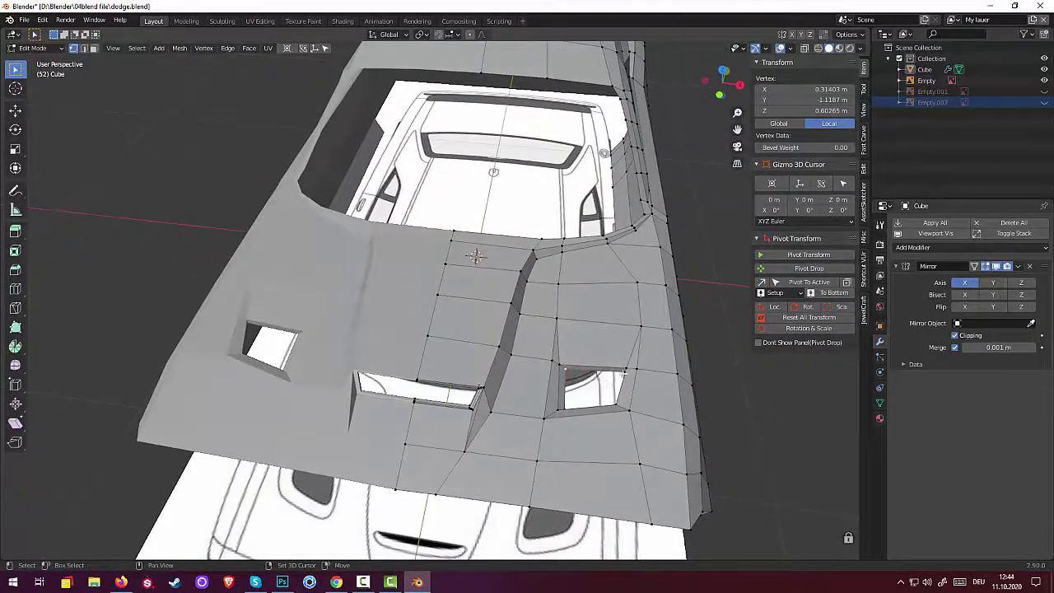
left_click(477, 256, "shift")
middle_click_drag(477, 256, 413, 383)
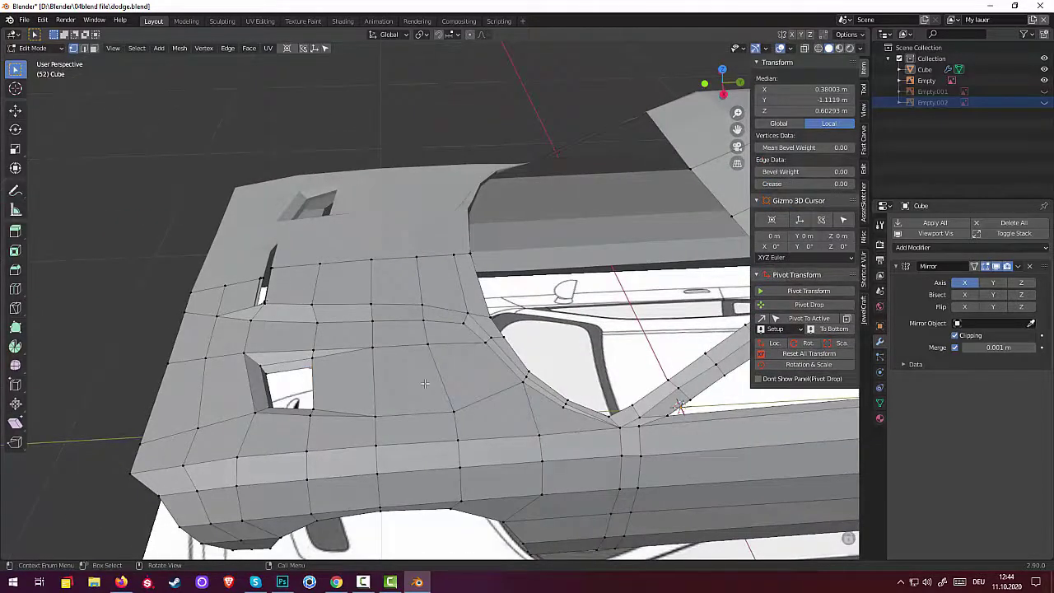
key("g")
key("y")
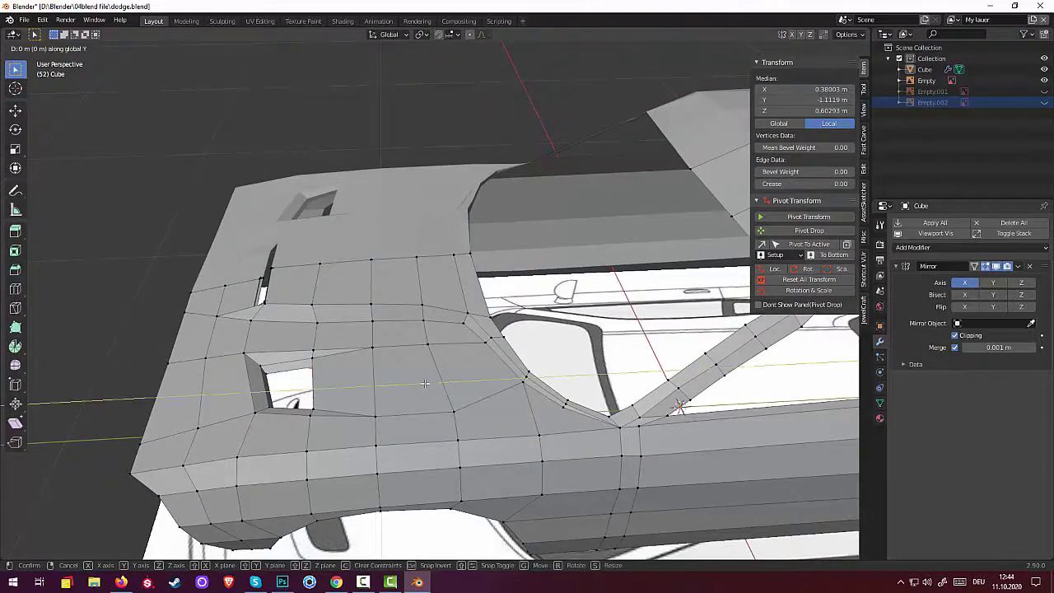
left_click(439, 383)
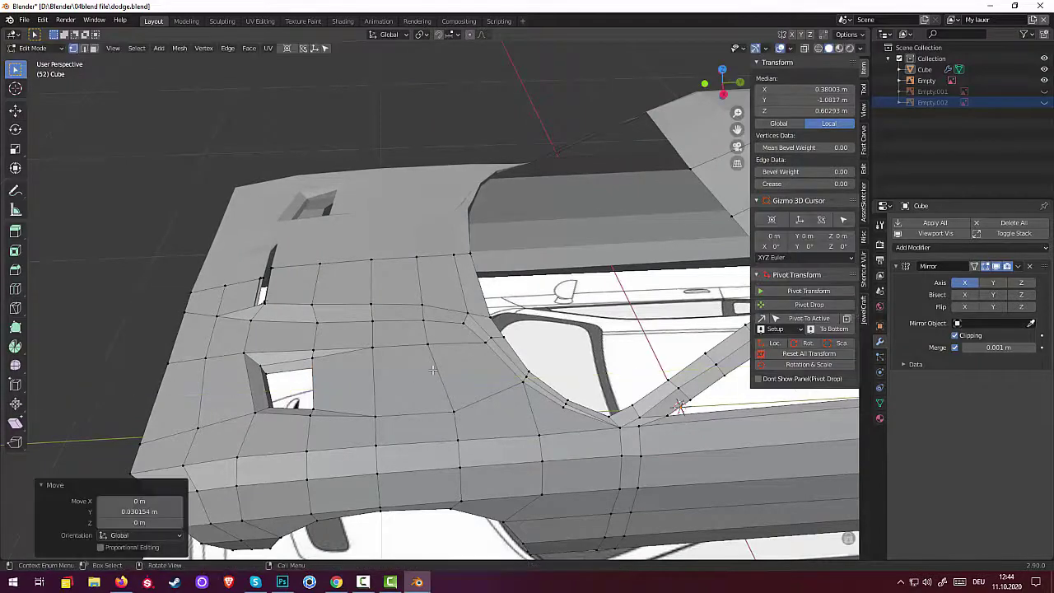
mouse_move(439, 383)
middle_mouse_down()
mouse_move(534, 336)
mouse_move(507, 387)
middle_mouse_up()
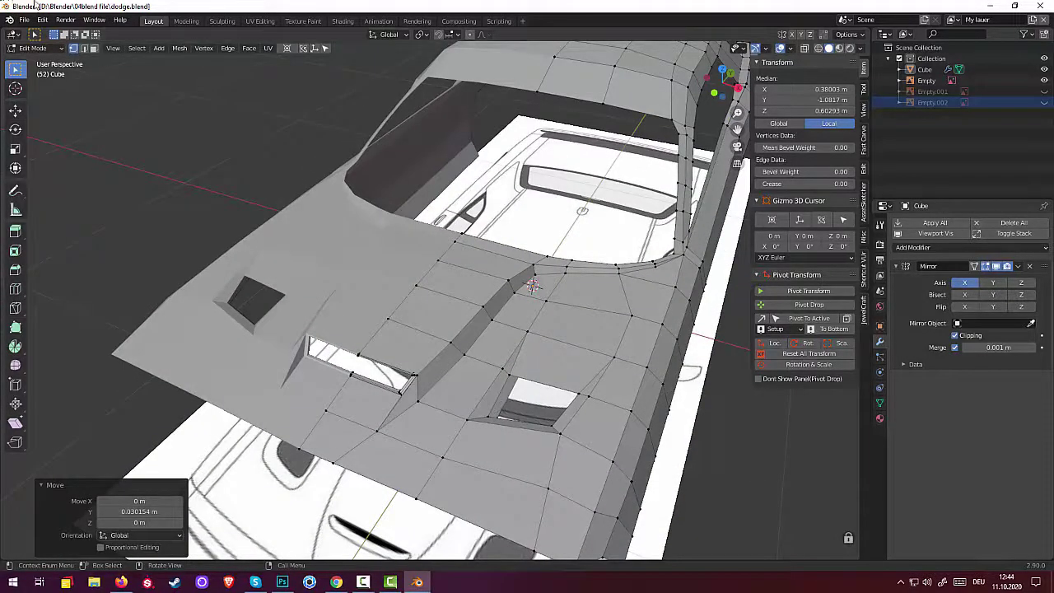
Step: Add a new edge loop through the faces beside the hood opening
key("3")
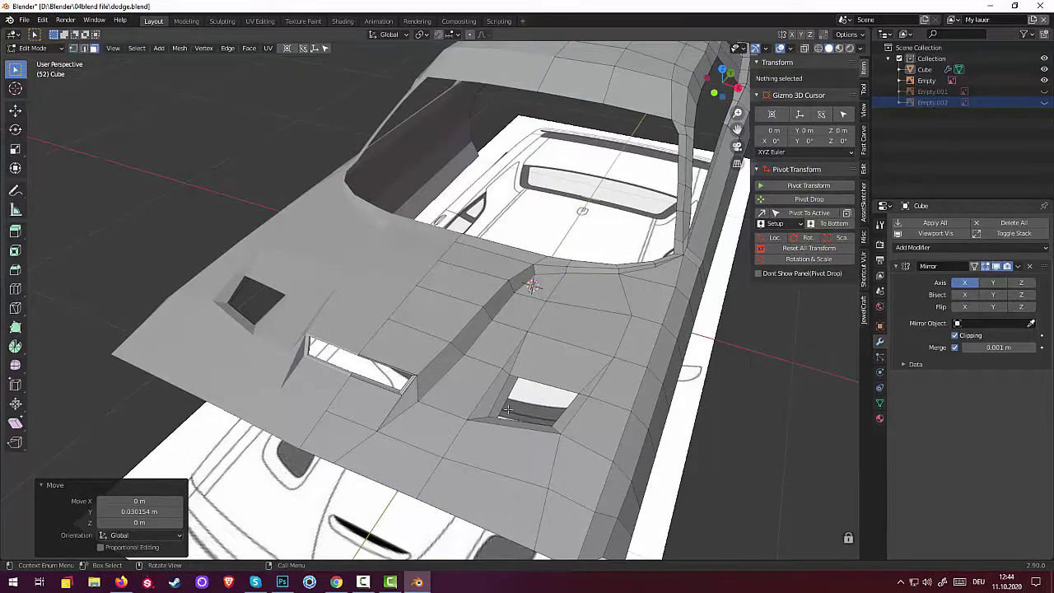
left_click(509, 409)
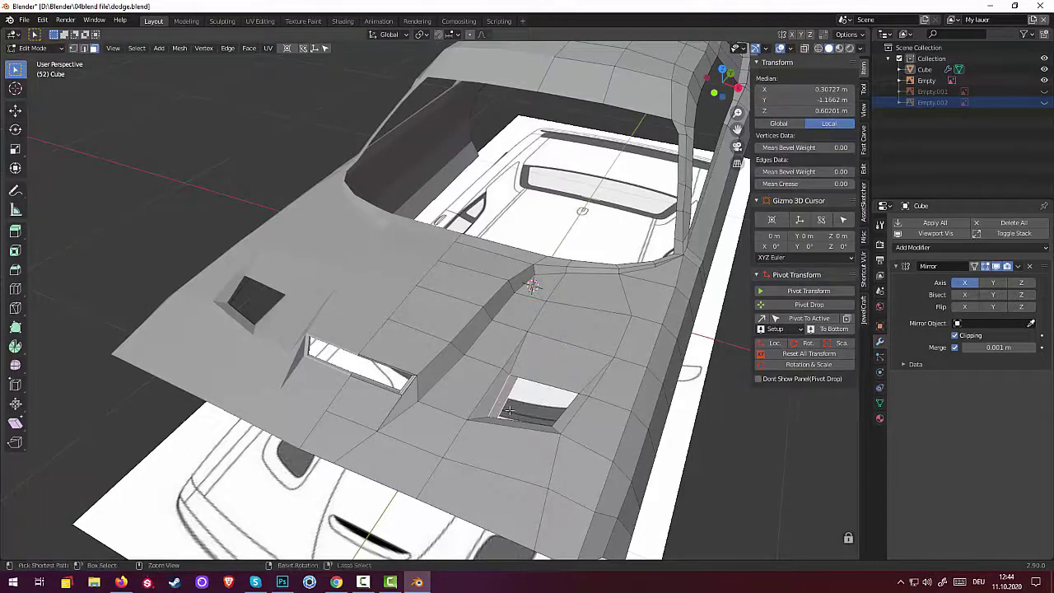
key("ctrl+r")
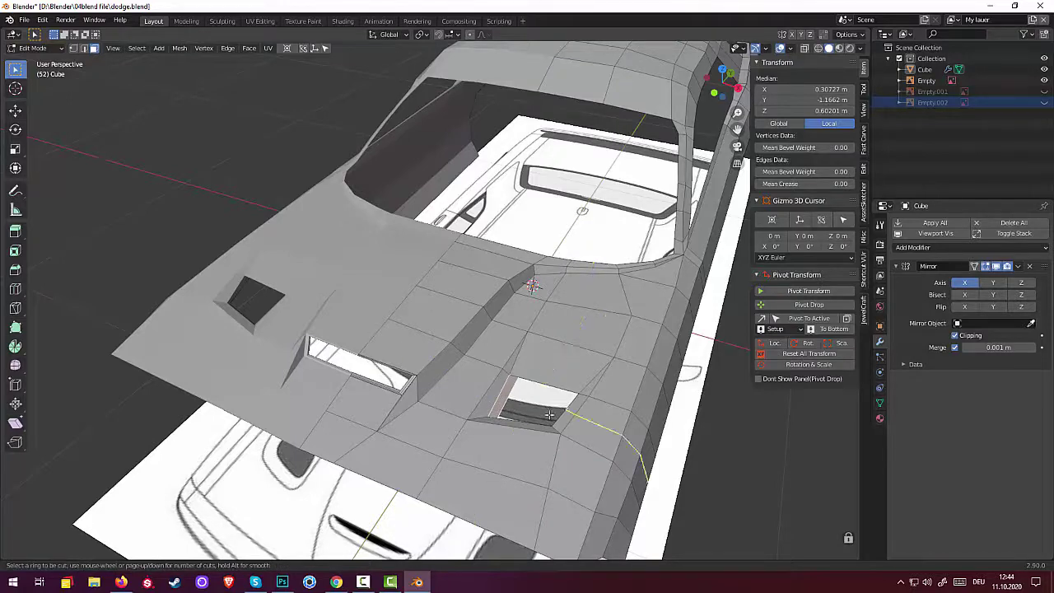
left_click(557, 450)
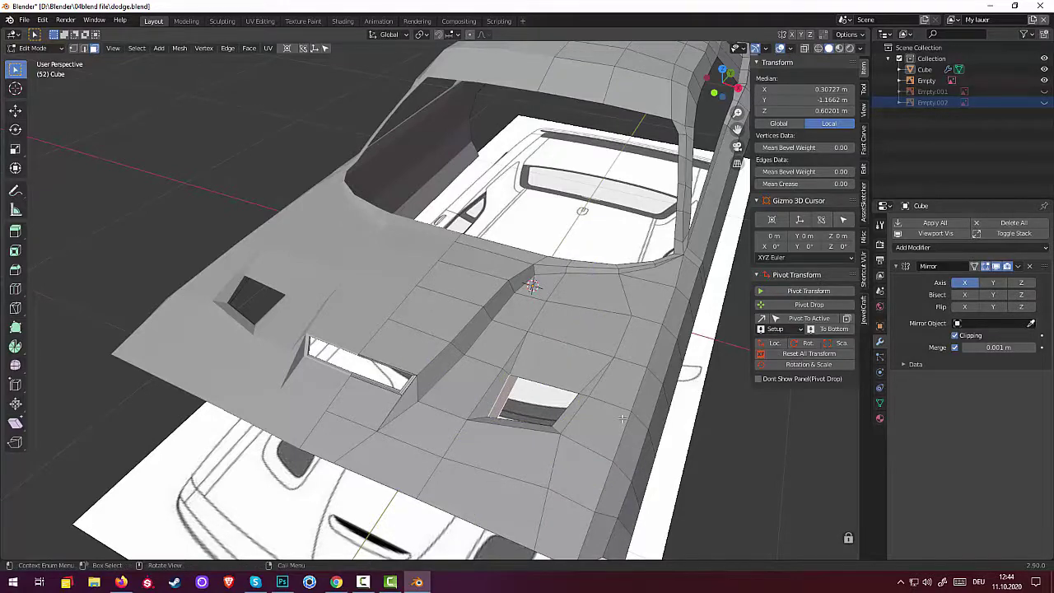
right_click(556, 450)
middle_click_drag(557, 450, 201, 304)
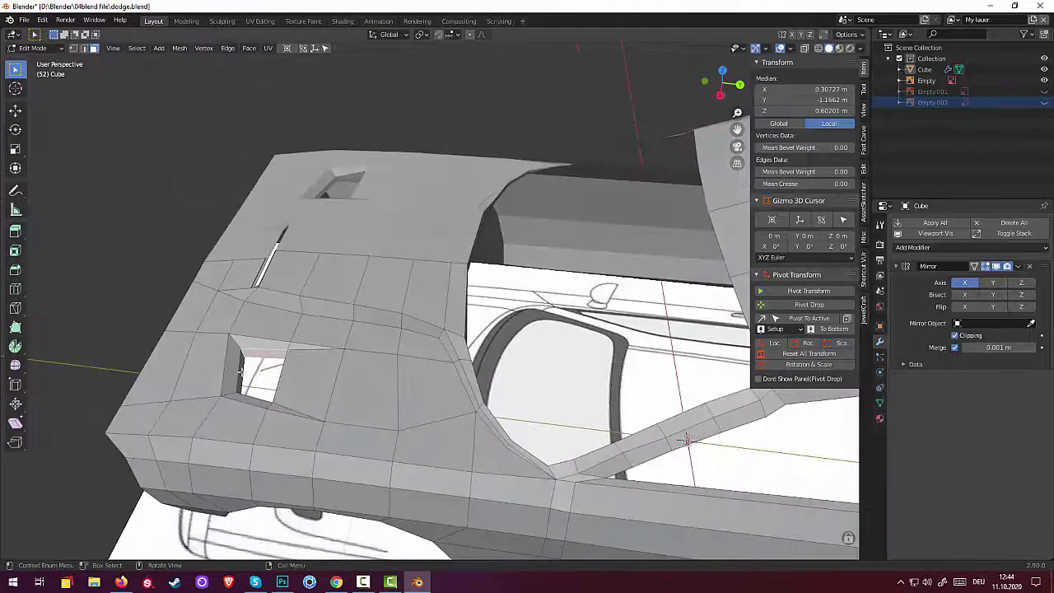
left_click(241, 370, "shift")
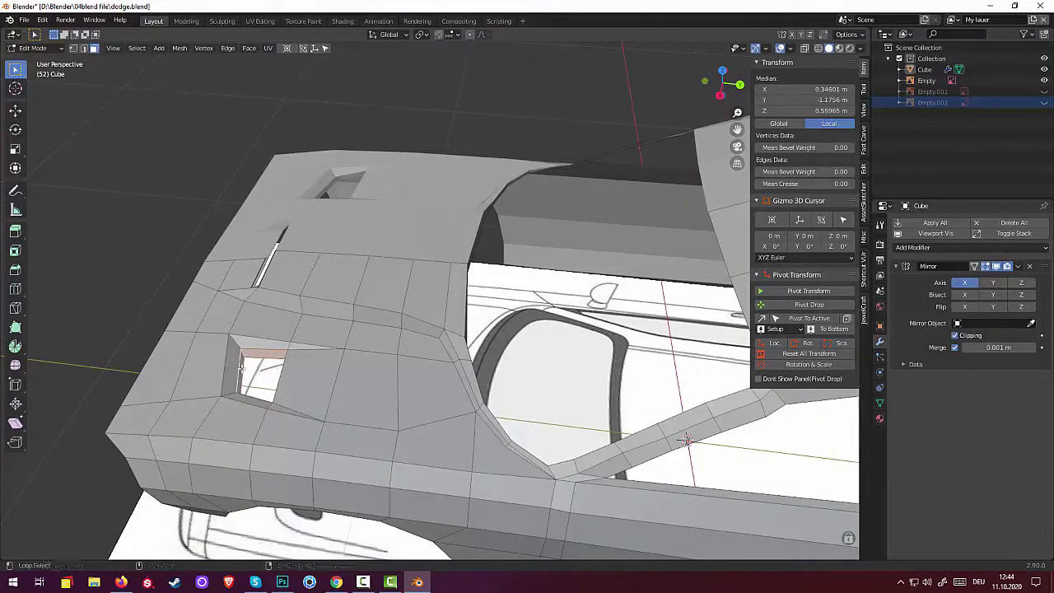
left_click(244, 356, "alt")
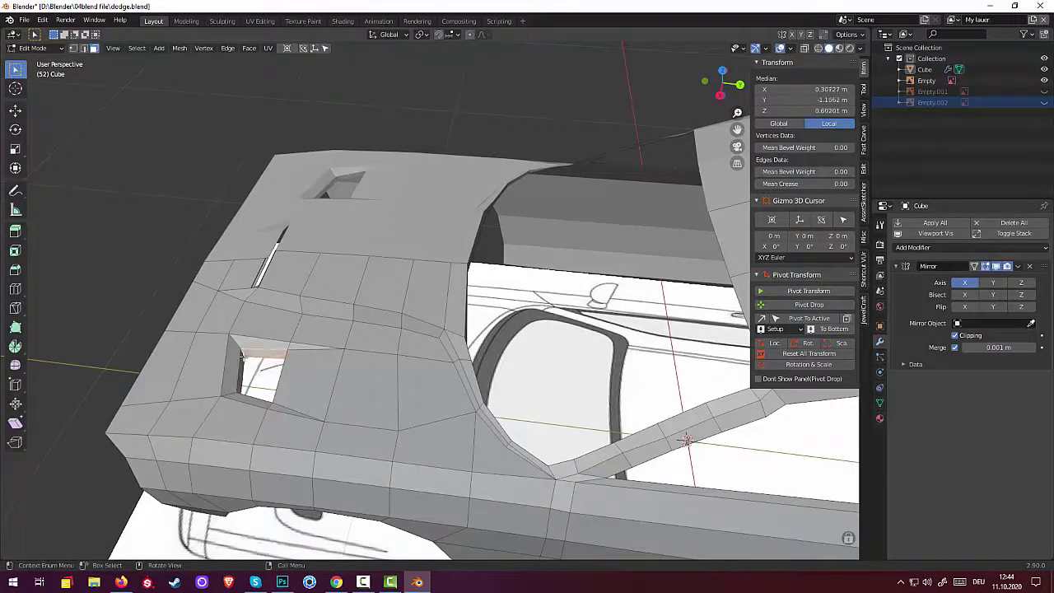
key("ctrl+r")
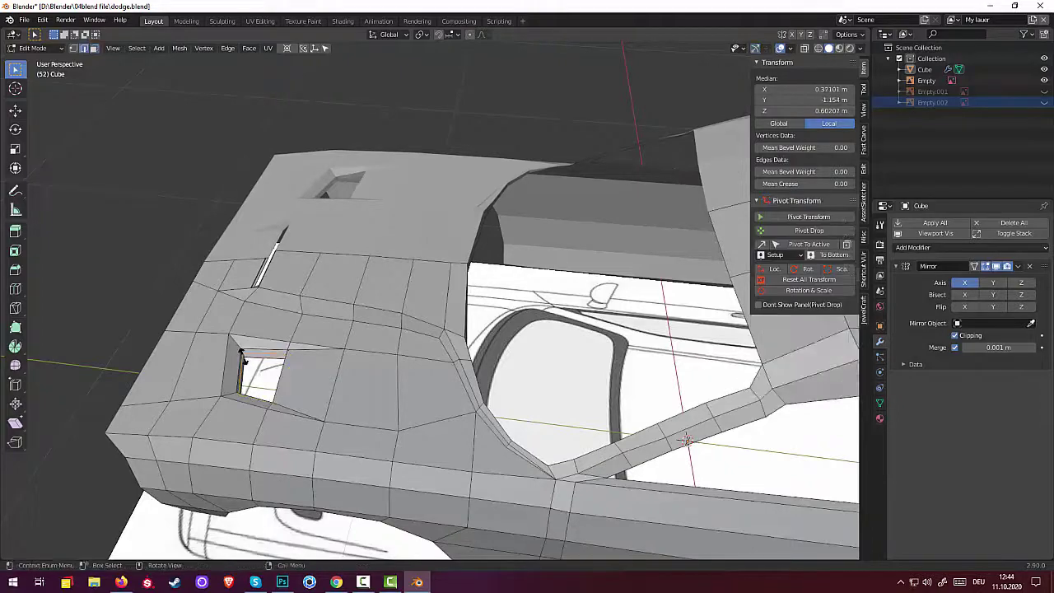
left_click(243, 356)
right_click(243, 356)
Step: Shrink the right hood opening's rim uniformly to 0.966
left_click(95, 289)
mouse_move(95, 289)
middle_mouse_down()
mouse_move(290, 306)
mouse_move(277, 311)
mouse_move(263, 354)
middle_mouse_up()
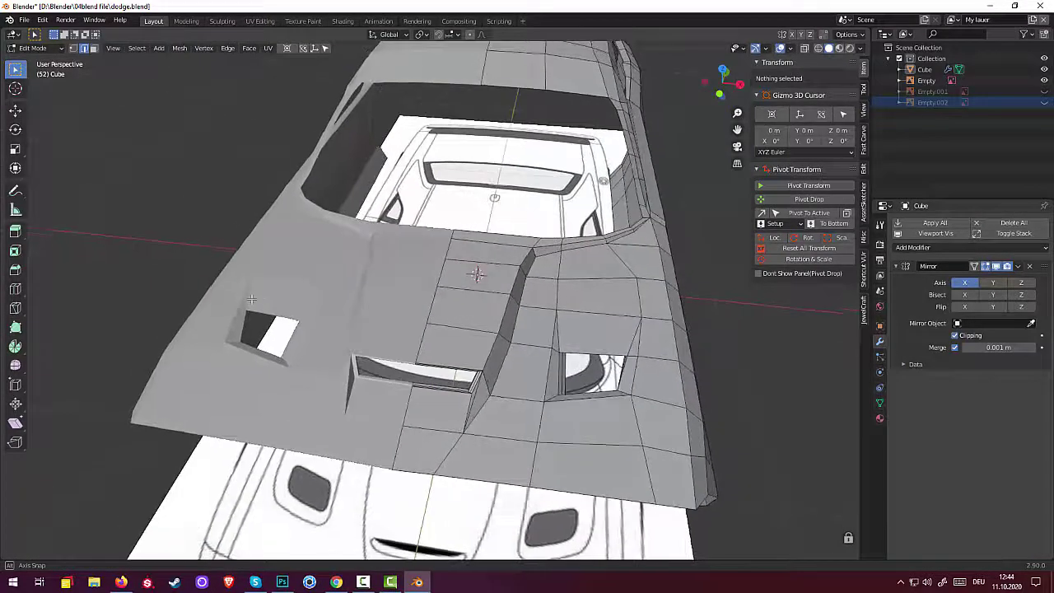
left_click(565, 381)
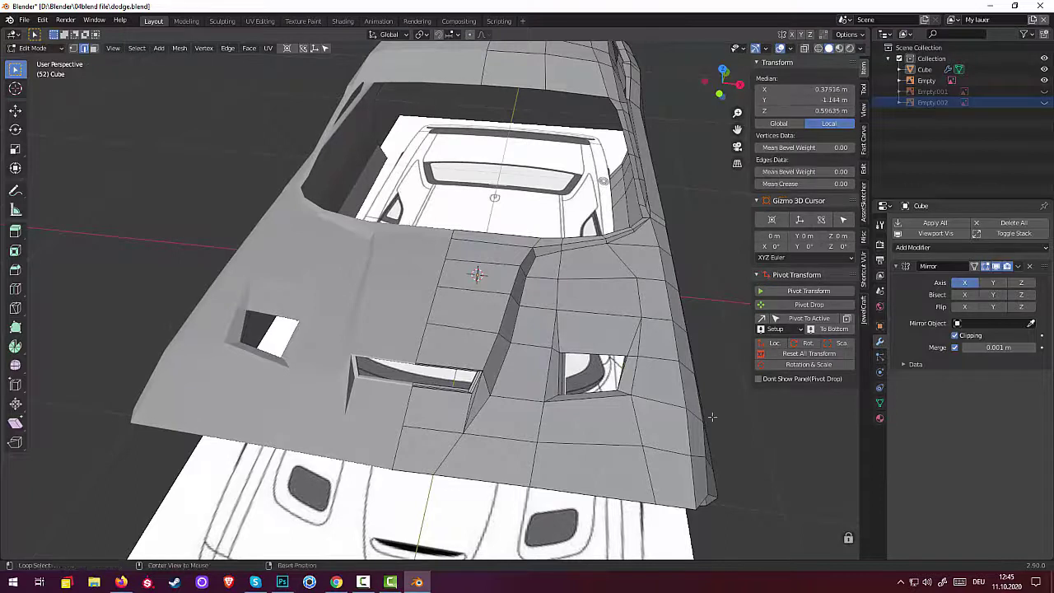
key("s")
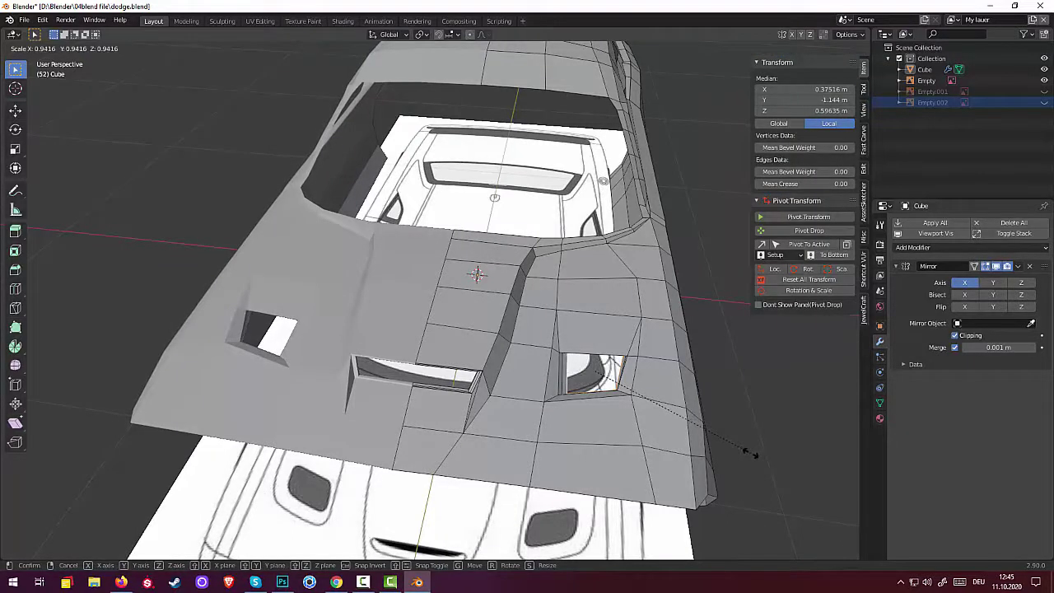
left_click(751, 449)
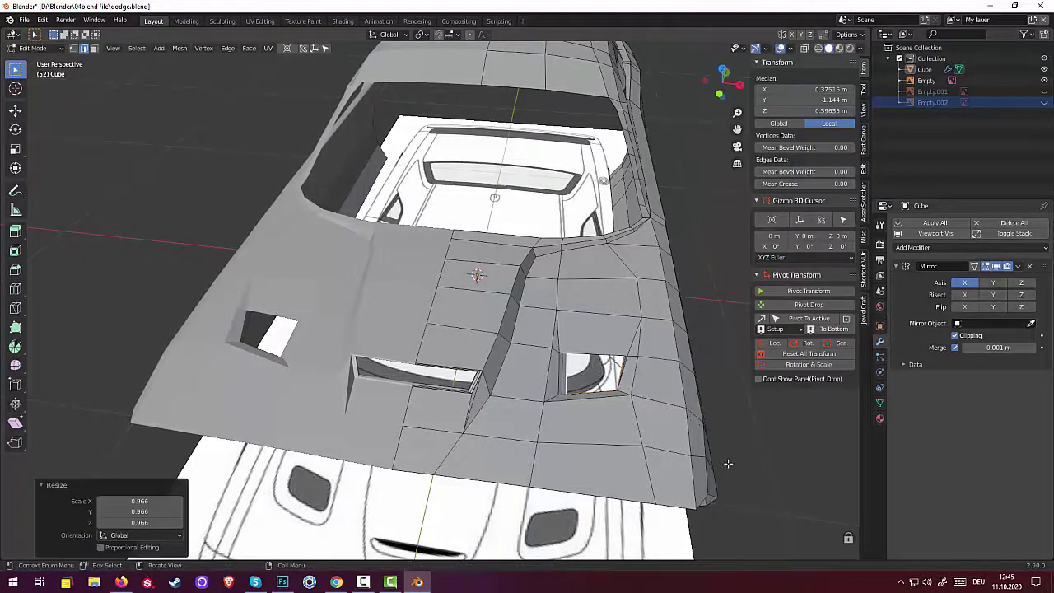
mouse_move(739, 469)
middle_mouse_down()
mouse_move(849, 500)
mouse_move(588, 356)
middle_mouse_up()
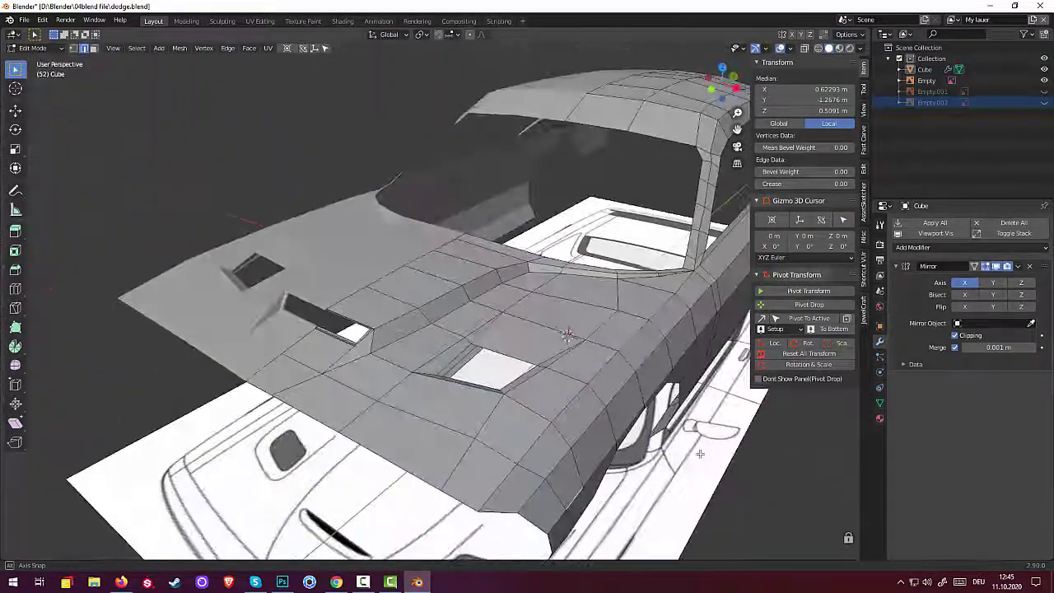
mouse_move(690, 445)
middle_mouse_down()
mouse_move(757, 442)
mouse_move(703, 446)
middle_mouse_up()
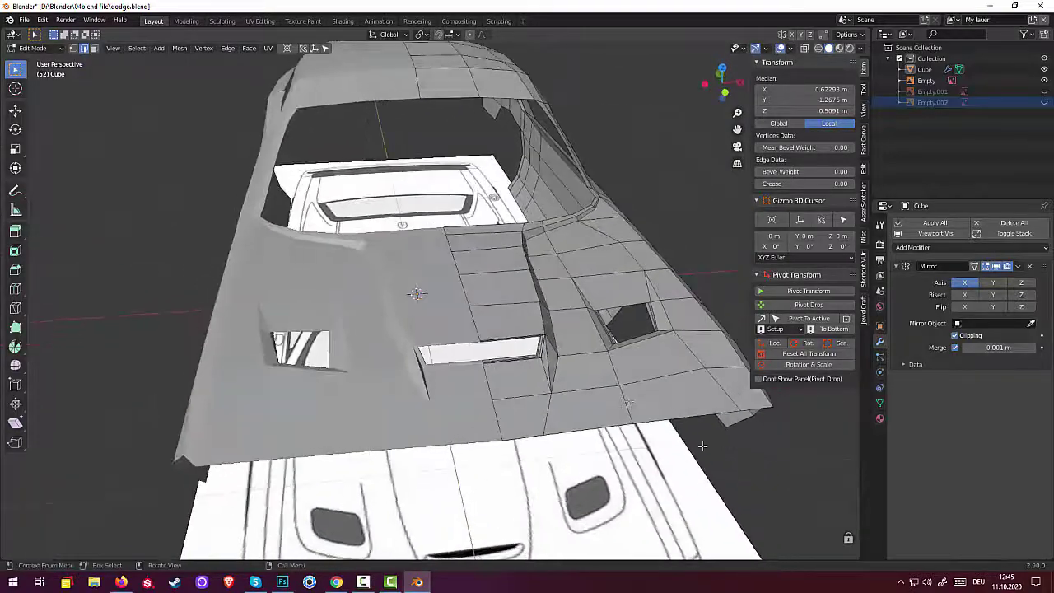
mouse_move(553, 394)
middle_mouse_down()
mouse_move(522, 372)
mouse_move(672, 427)
mouse_move(561, 363)
mouse_move(494, 387)
middle_mouse_up()
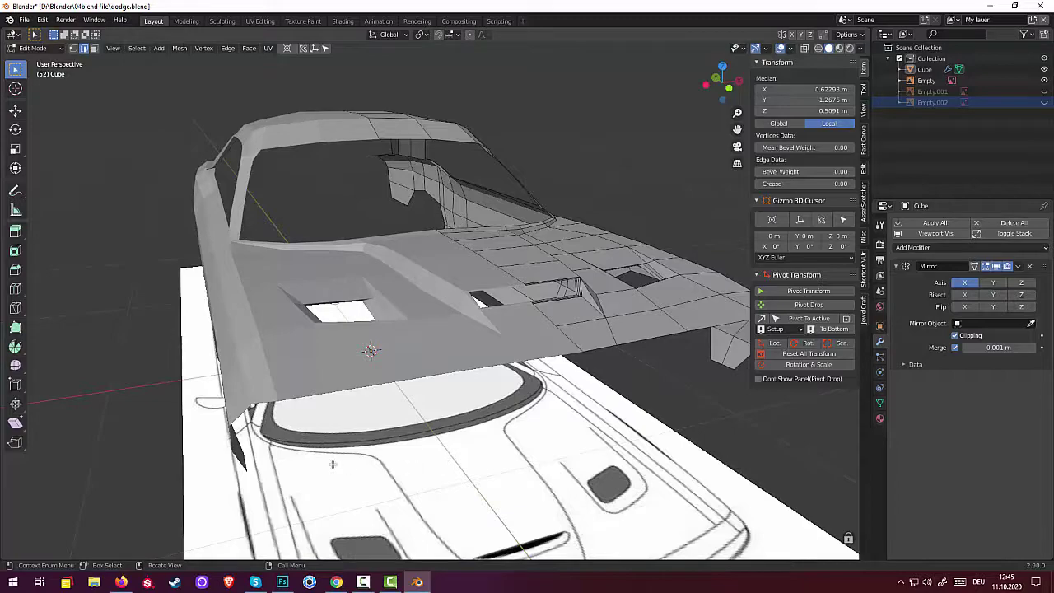
mouse_move(257, 198)
middle_mouse_down()
mouse_move(291, 202)
mouse_move(115, 262)
middle_mouse_up()
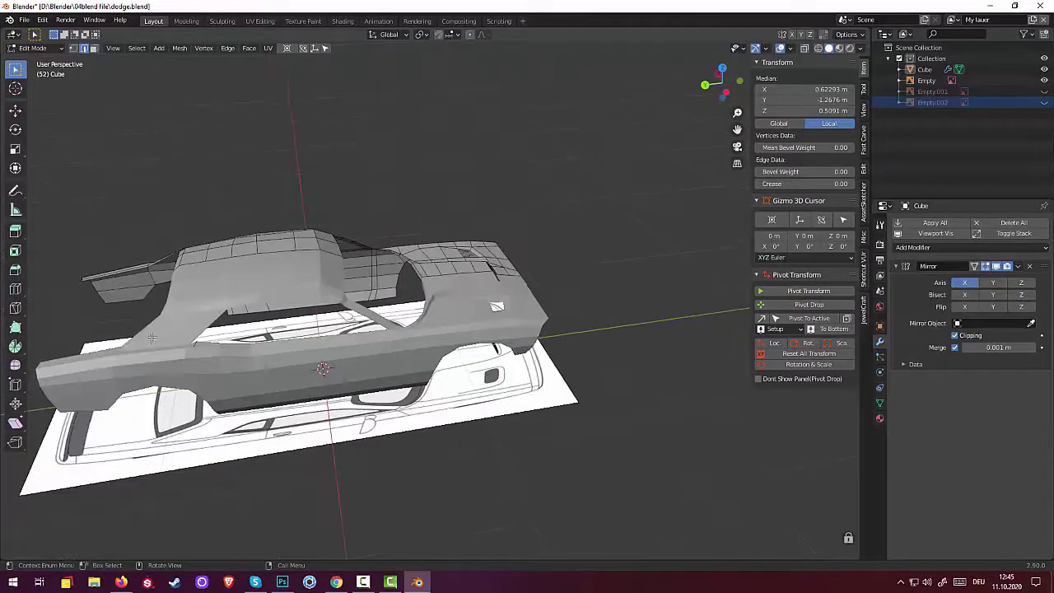
scroll(152, 338, "up", 2)
key("alt+a")
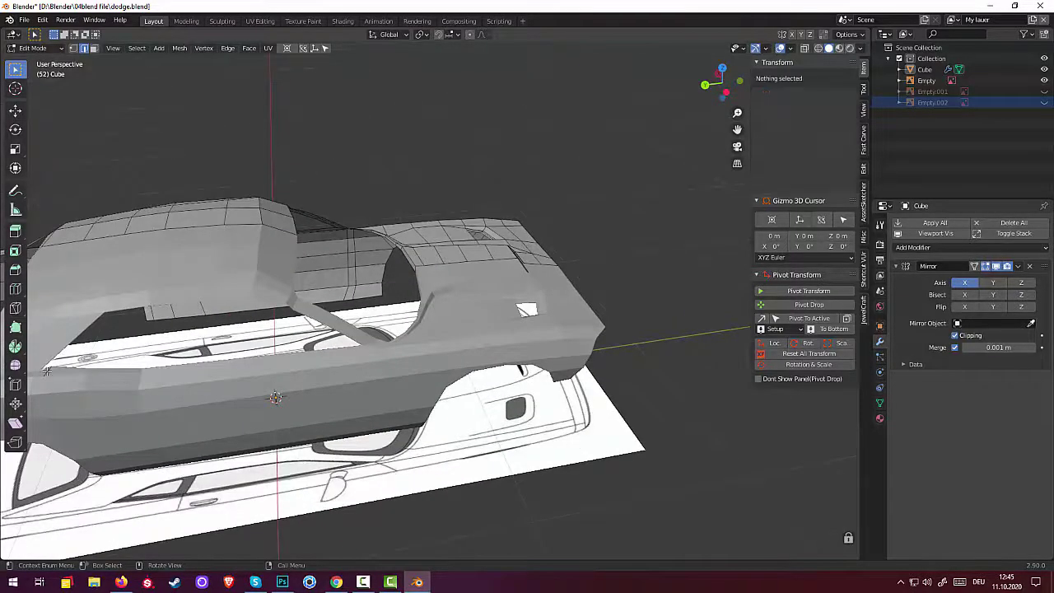
mouse_move(159, 367)
middle_mouse_down()
mouse_move(806, 302)
mouse_move(547, 326)
middle_mouse_up()
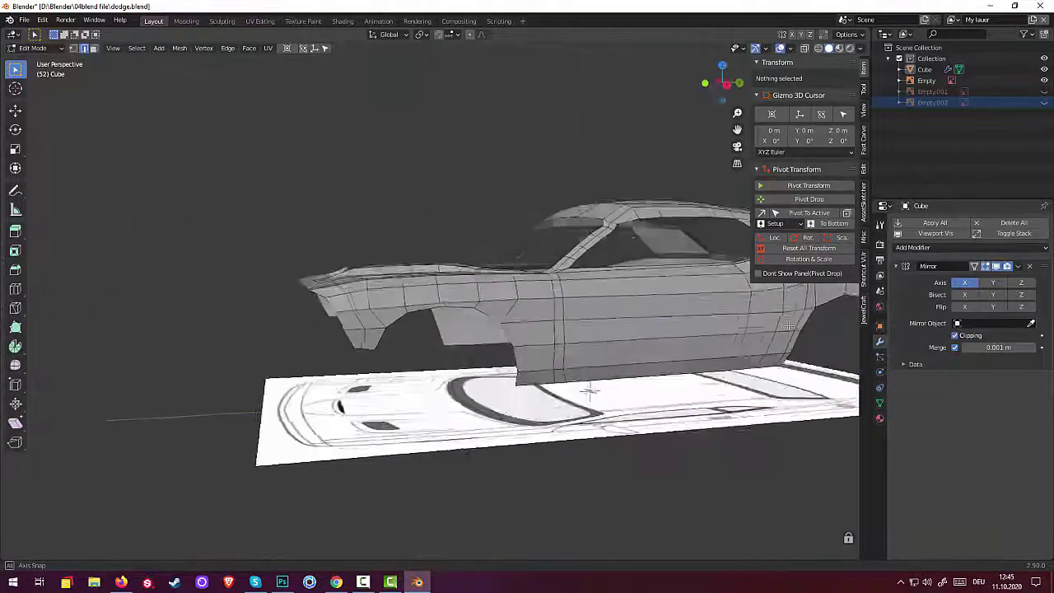
scroll(547, 326, "up", 1)
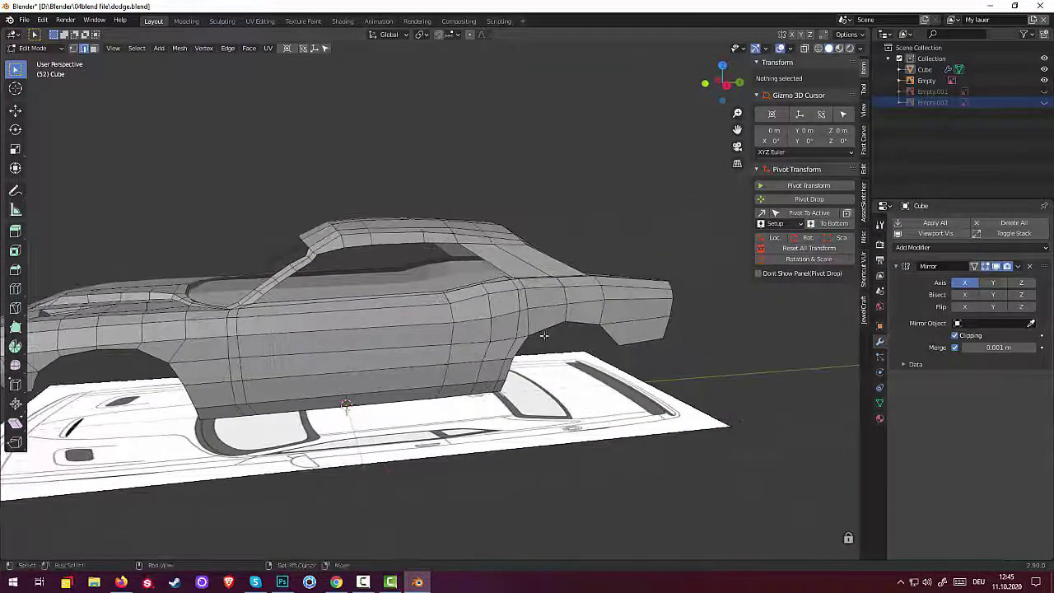
mouse_move(547, 326)
middle_mouse_down()
mouse_move(546, 429)
mouse_move(520, 358)
middle_mouse_up()
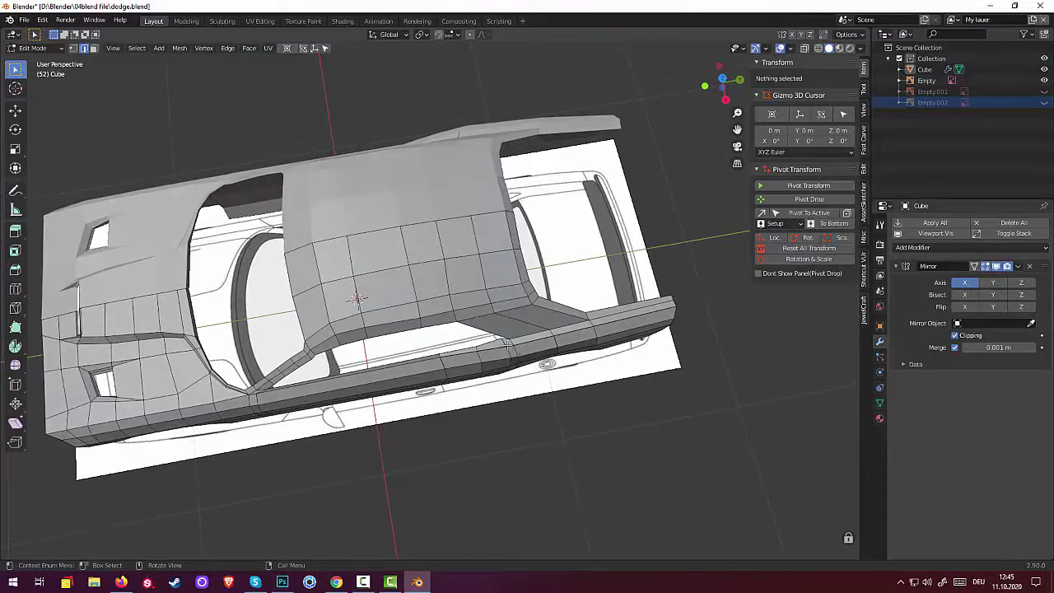
Step: Zoom in on the selected area and delete the first group of faces on the lower side
left_click(546, 363)
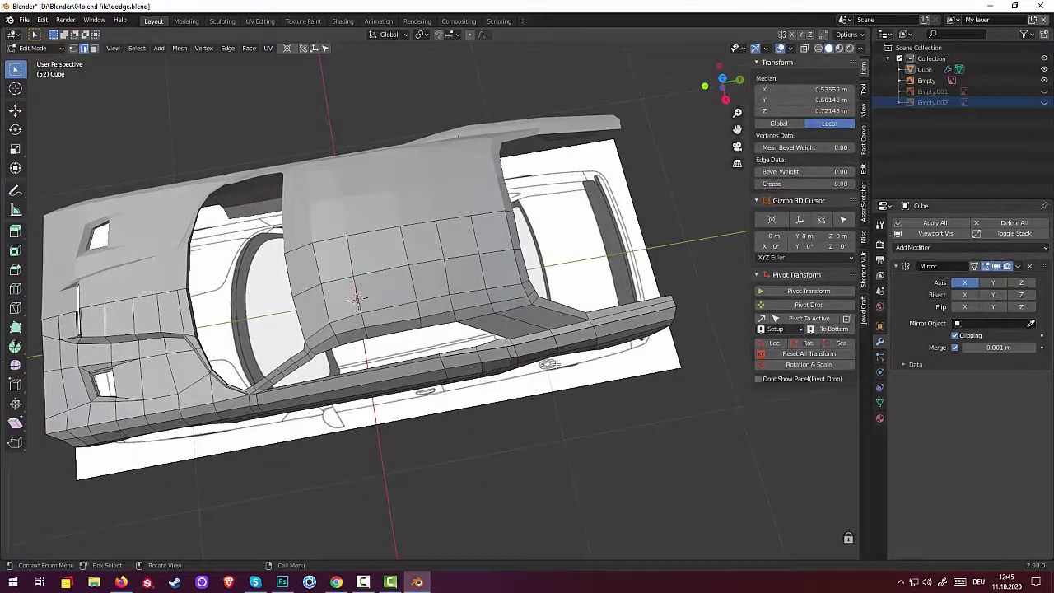
key("KP_Decimal")
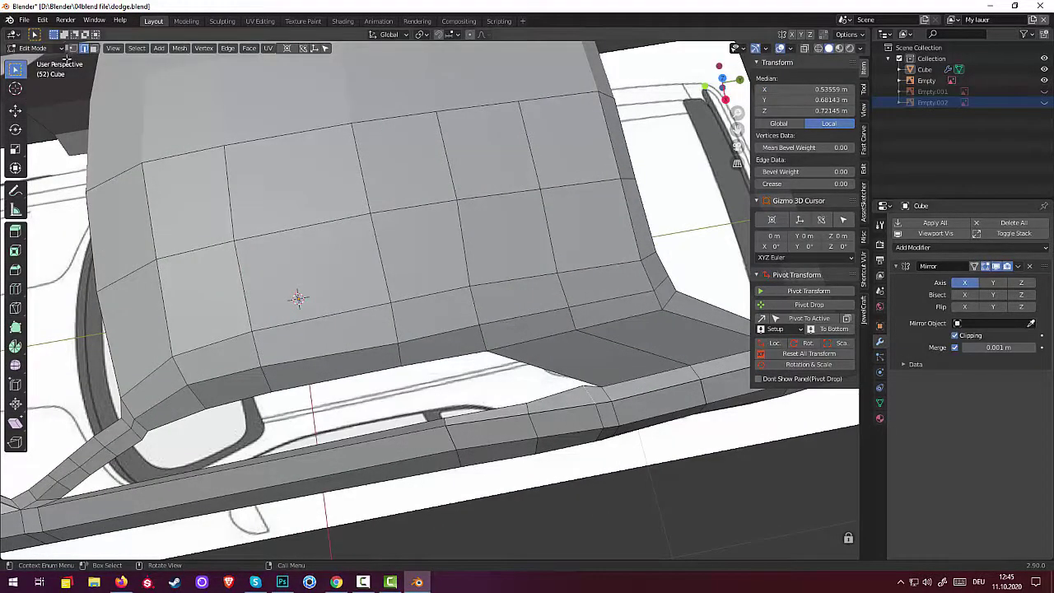
left_click(72, 48)
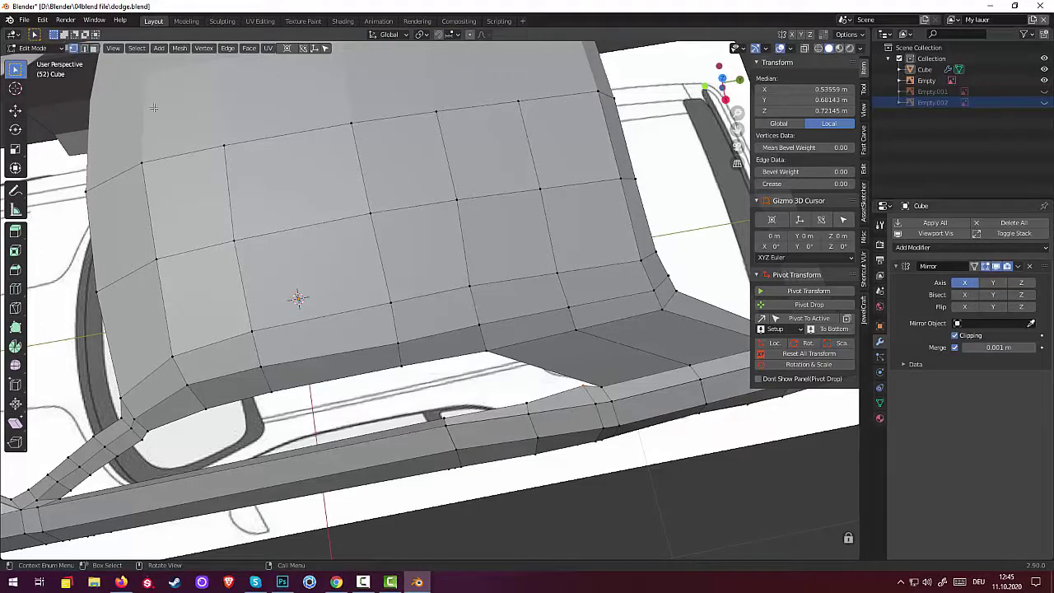
left_click(84, 50)
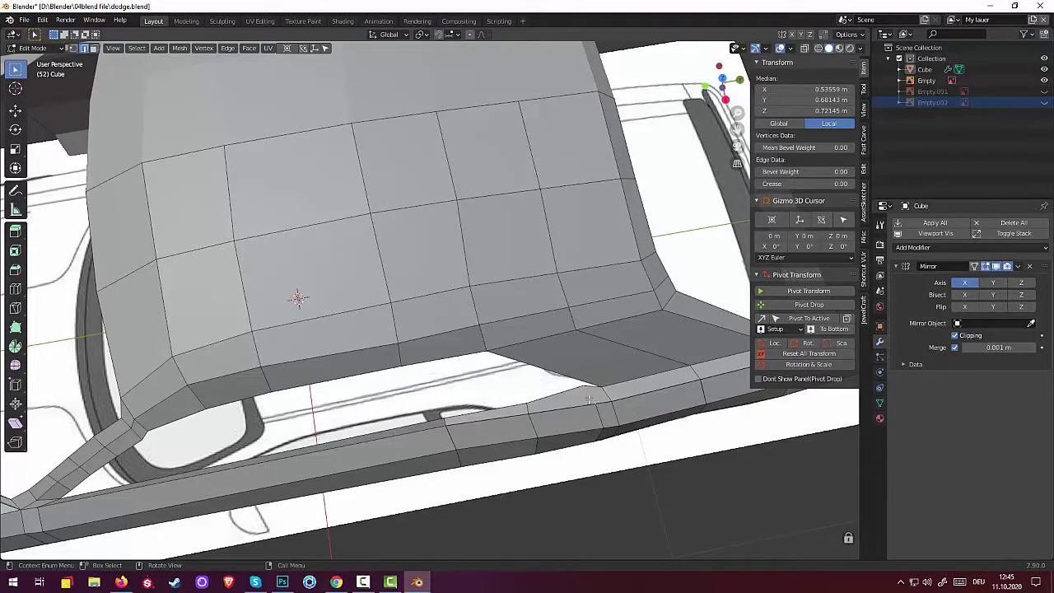
key("x")
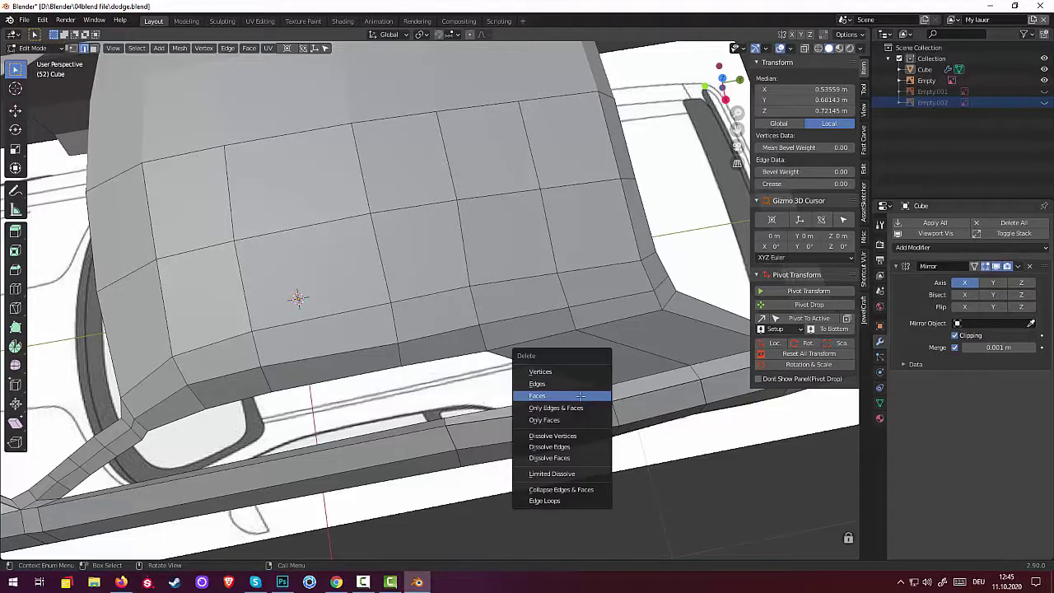
left_click(586, 397)
Step: Delete three more groups of faces along the lower body side
key("x")
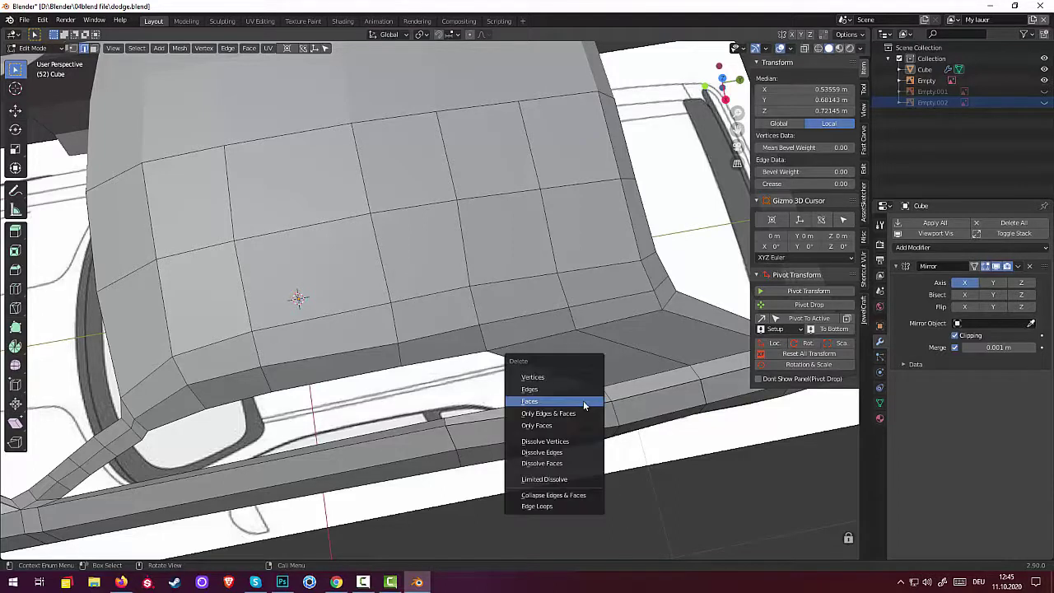
left_click(558, 403)
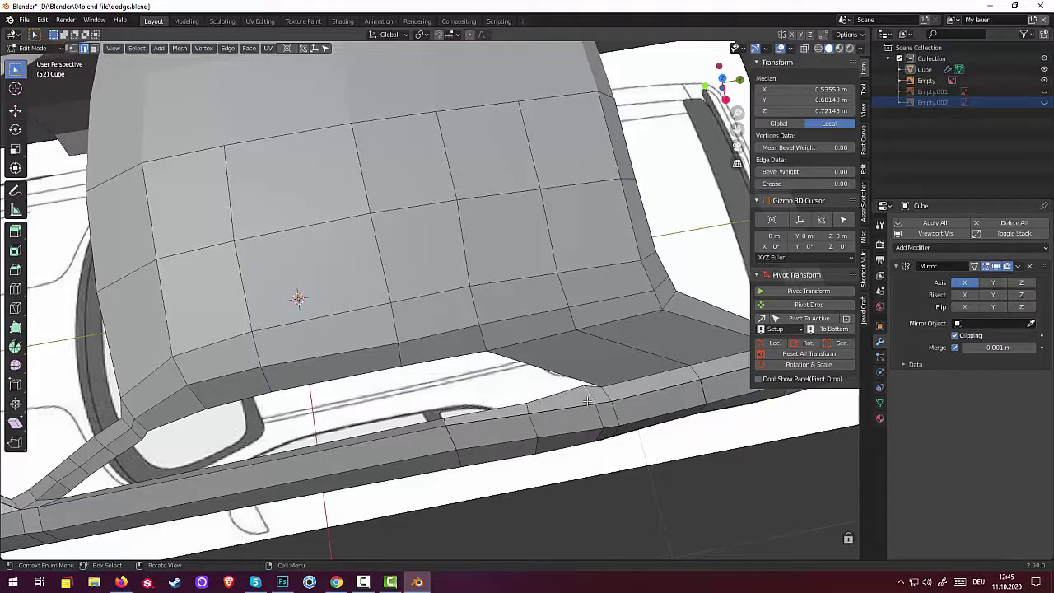
key("x")
left_click(540, 404)
key("x")
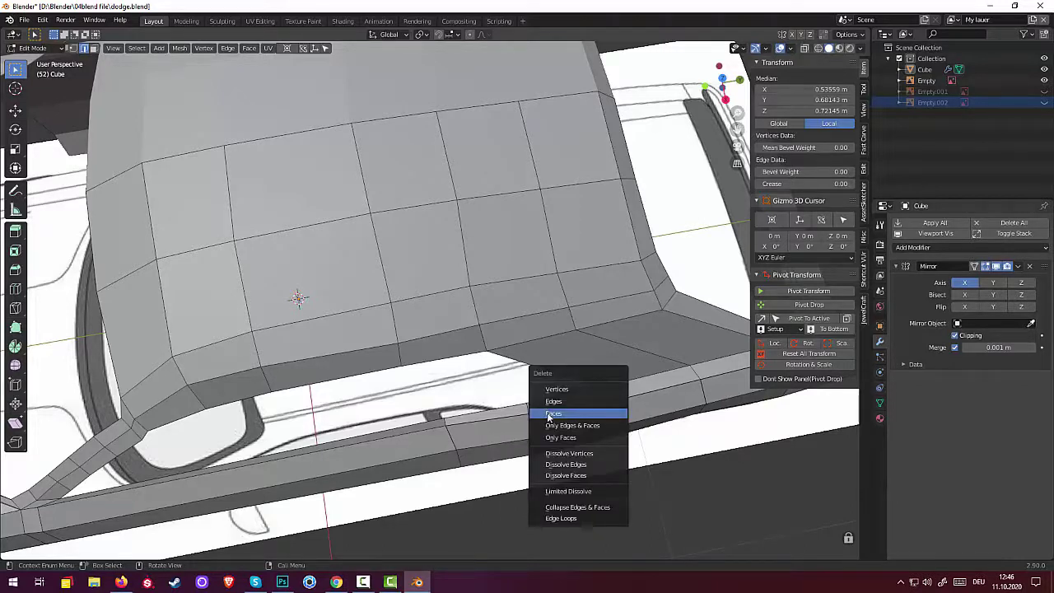
left_click(551, 413)
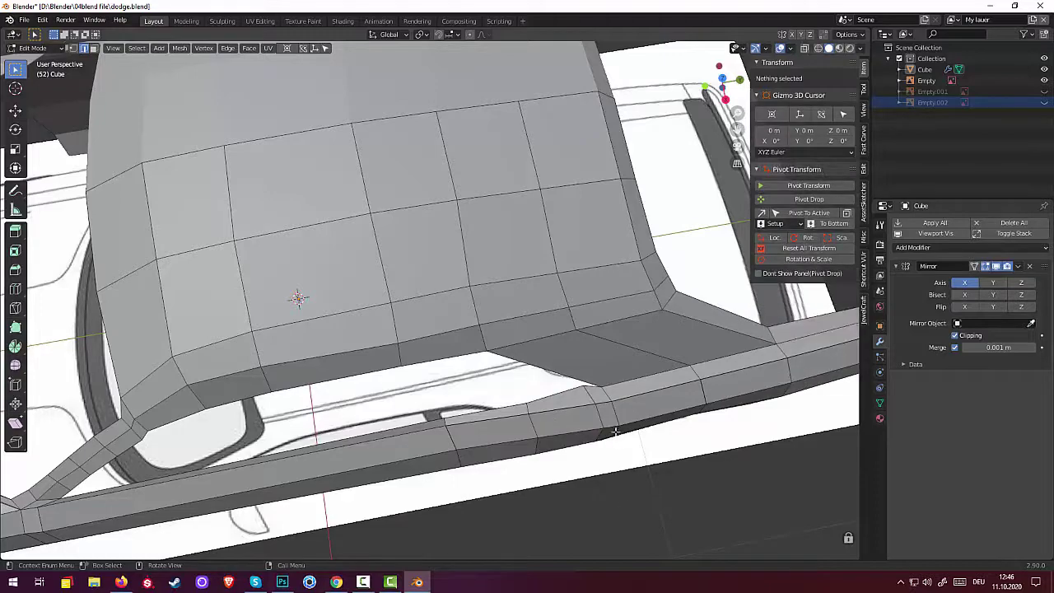
left_click(592, 397)
middle_click_drag(591, 397, 561, 260)
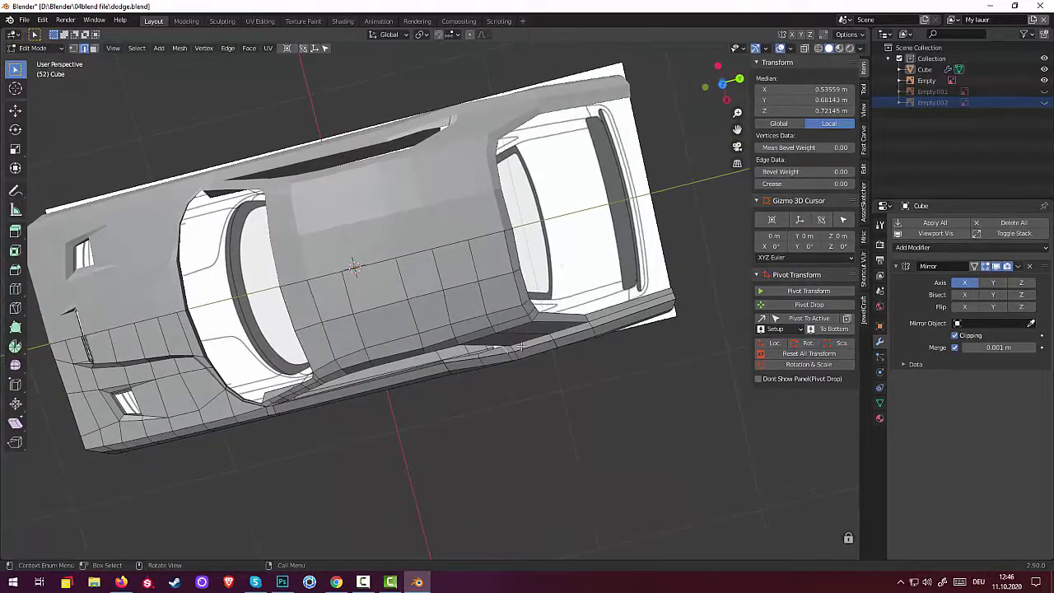
Step: Delete two more groups of faces along the lower side below the roof
key("x")
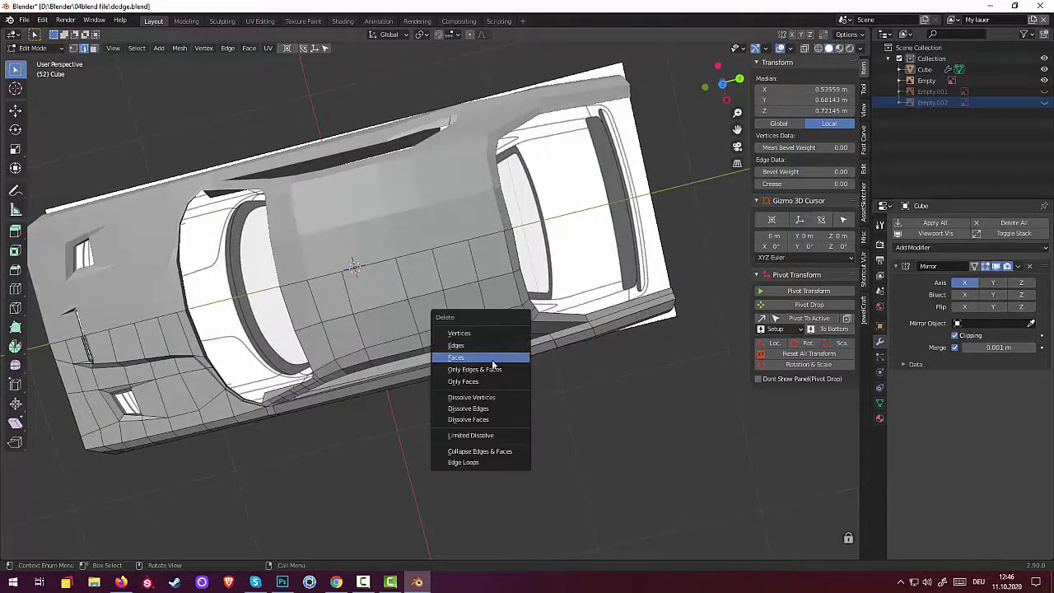
left_click(492, 359)
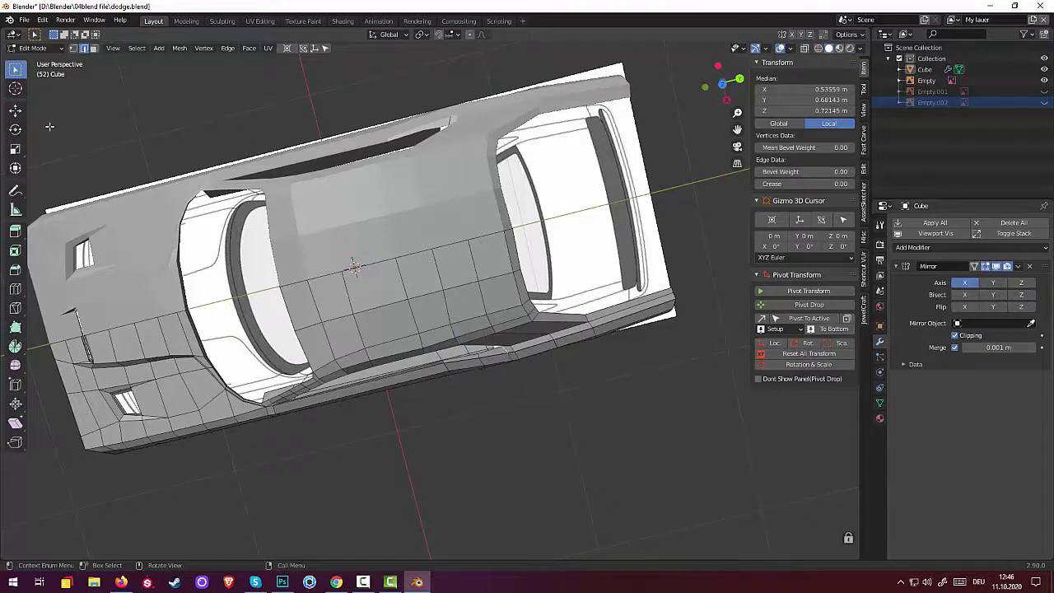
key("alt+a")
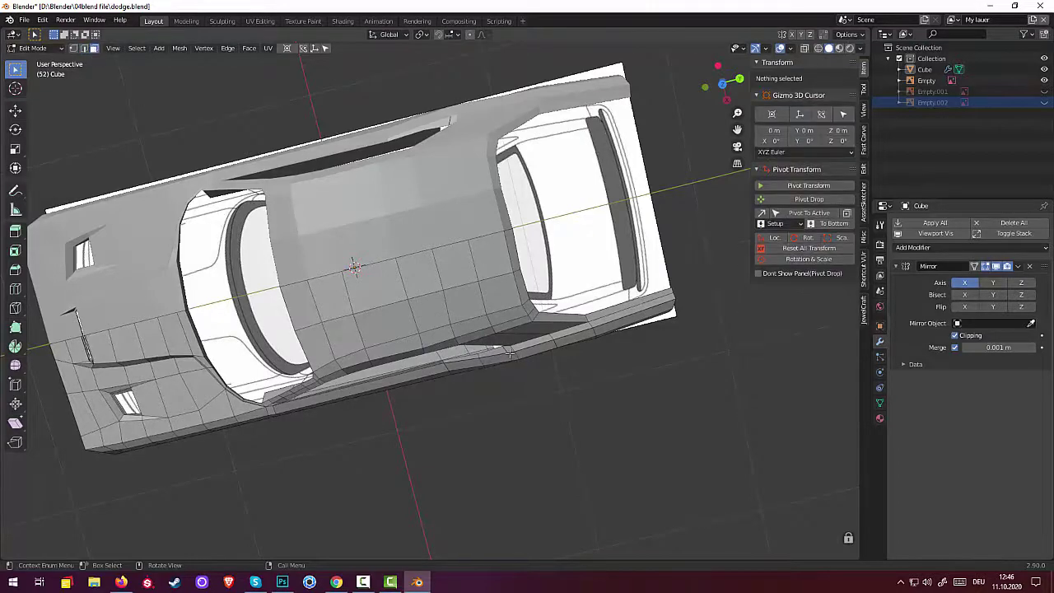
left_click(507, 355)
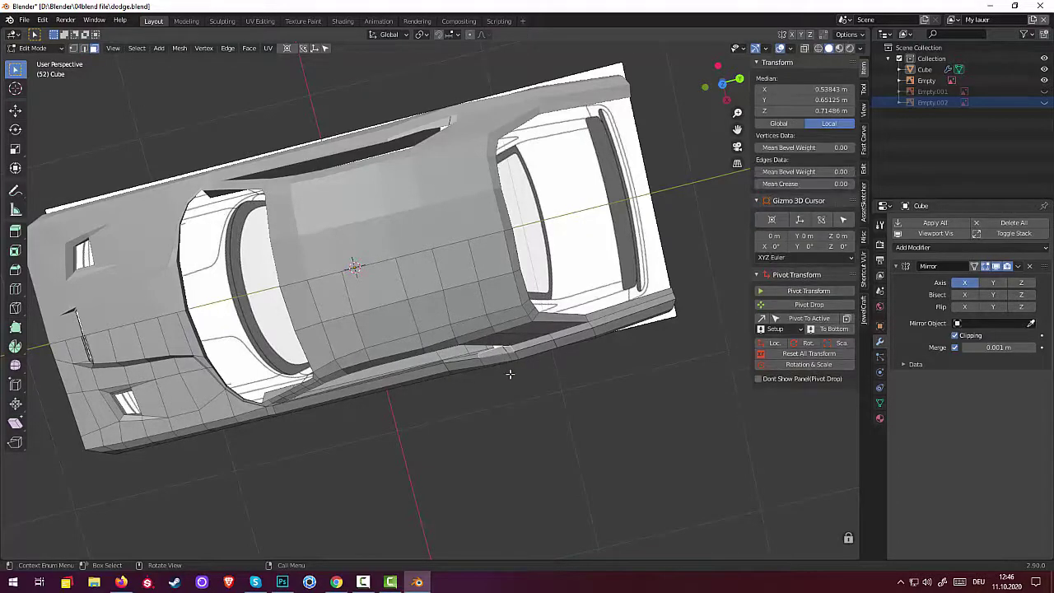
middle_click_drag(511, 370, 492, 336)
key("x")
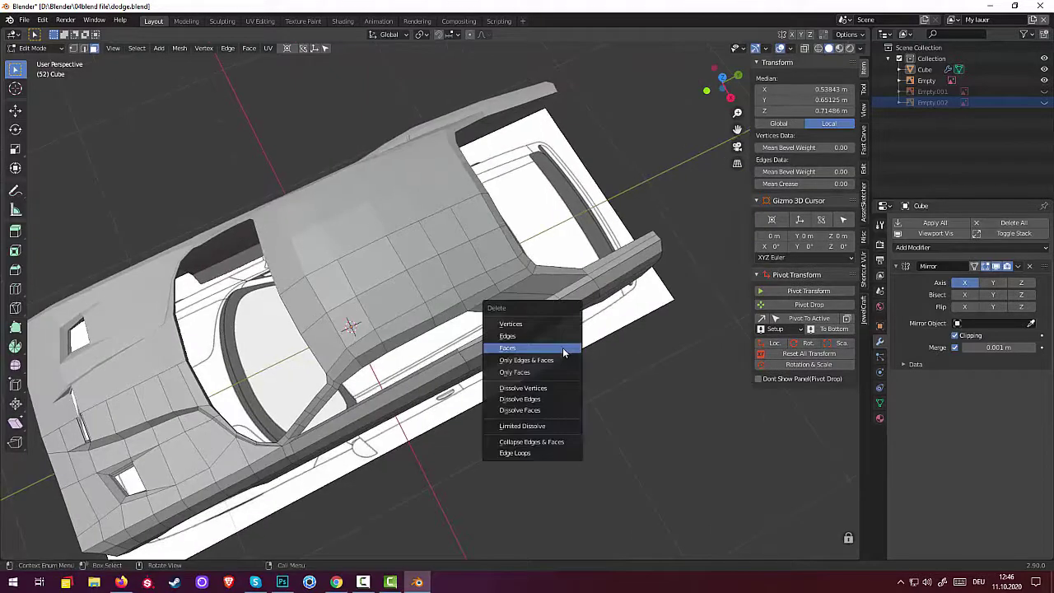
left_click(538, 349)
scroll(527, 341, "up", 2)
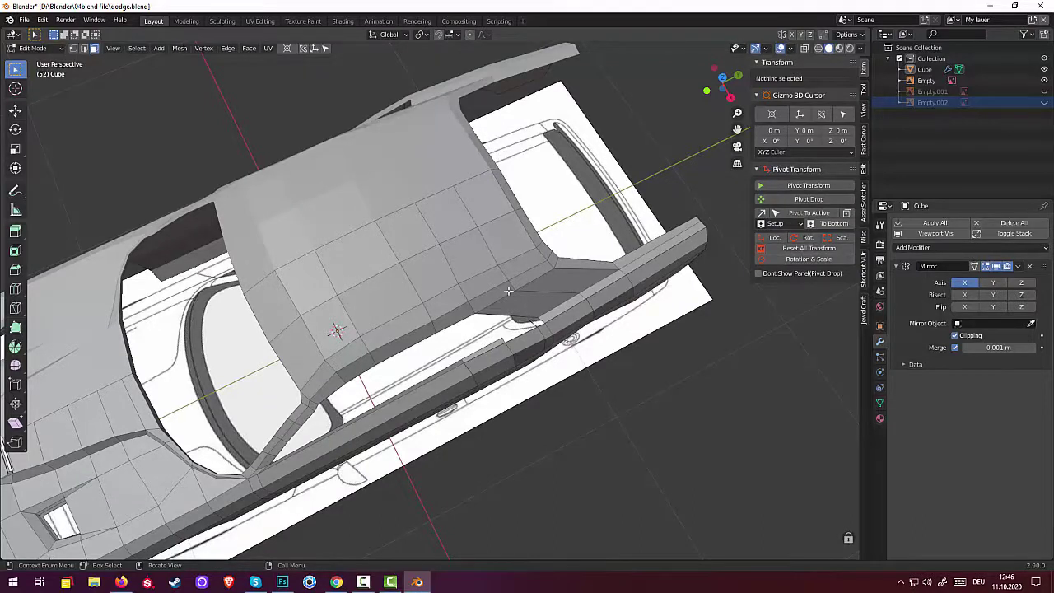
Step: Remove the leftover stray edge from the lower side
left_click(83, 47)
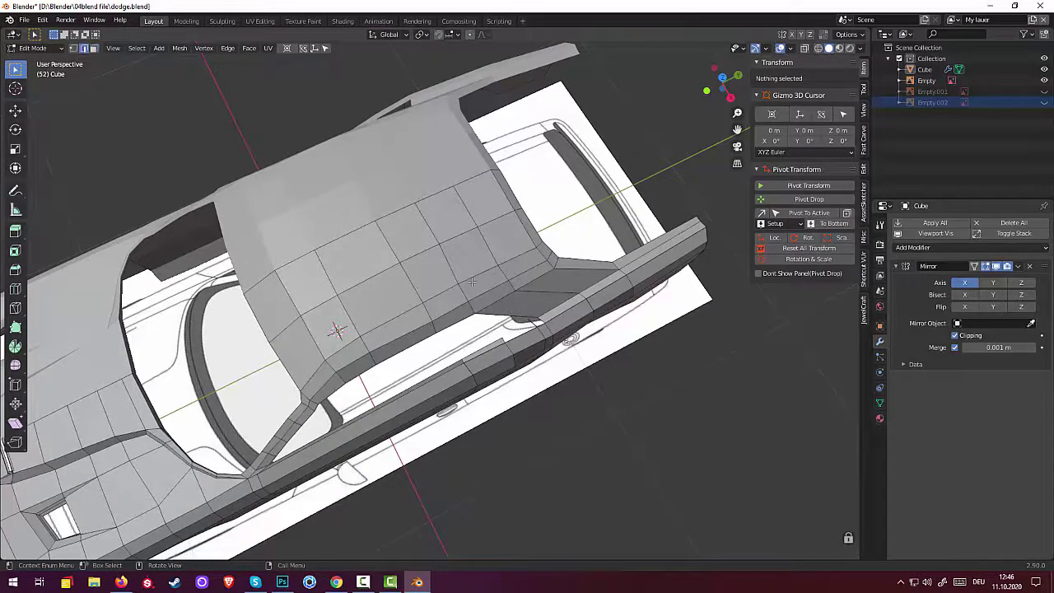
left_click(534, 323)
key("x")
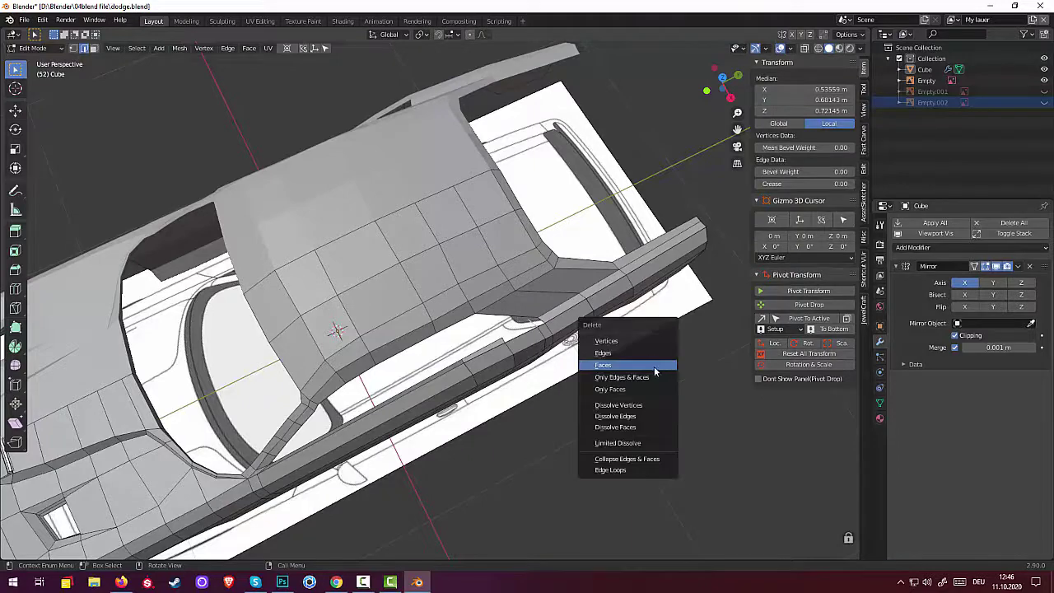
left_click(626, 353)
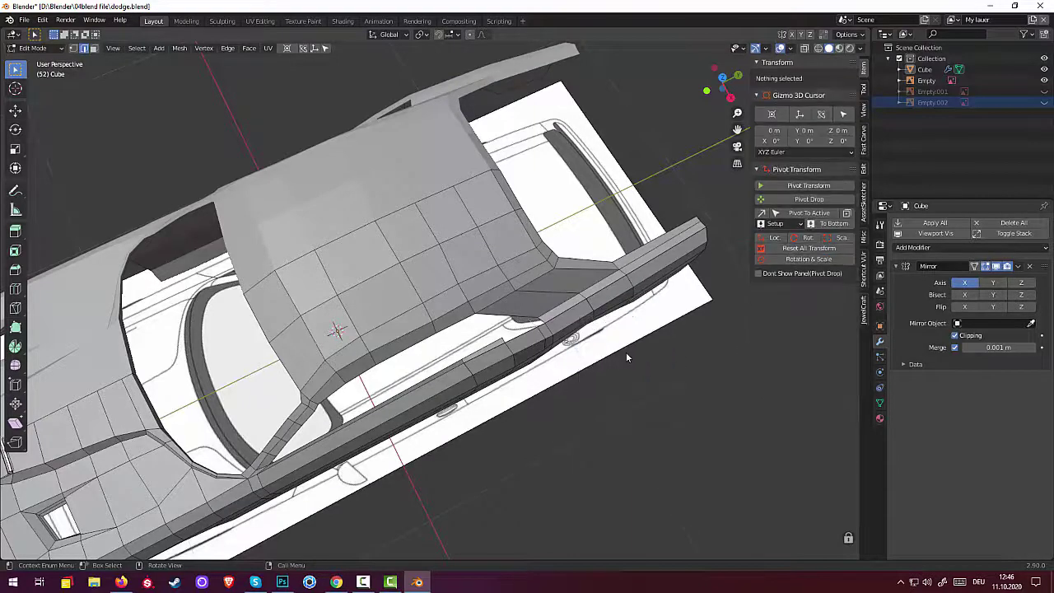
middle_click_drag(622, 356, 496, 360)
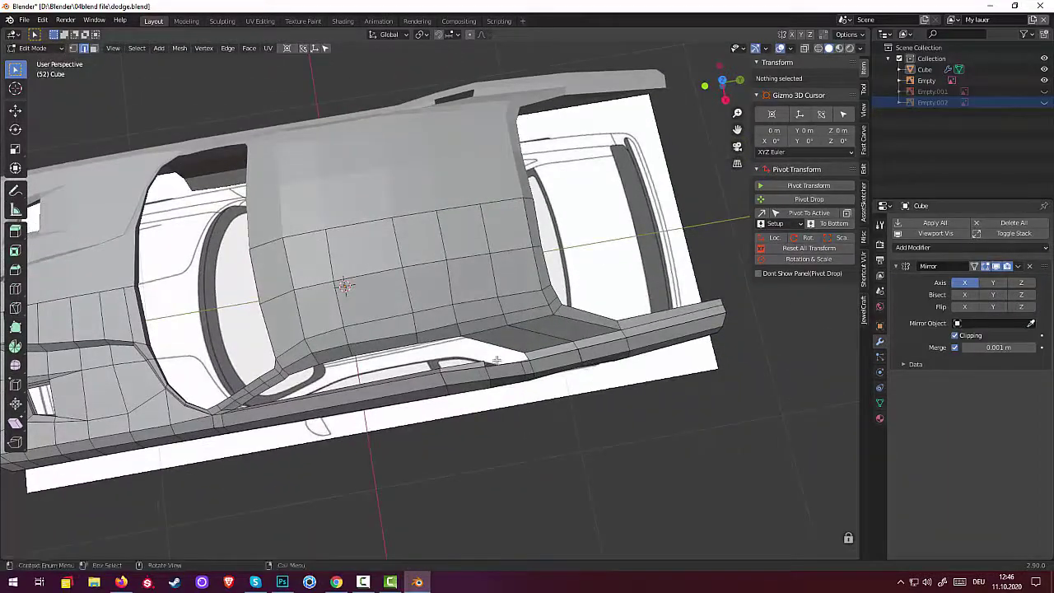
Step: Knife a new edge into the lower side panel, starting from a vertex at an edge's end
key("1")
left_click(487, 362)
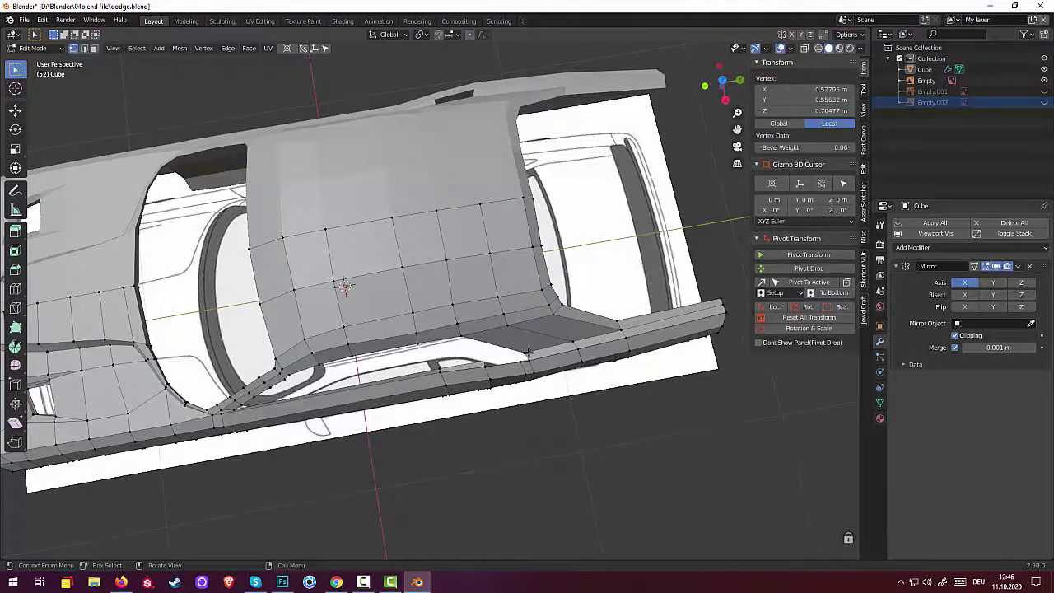
left_click(528, 360, "shift")
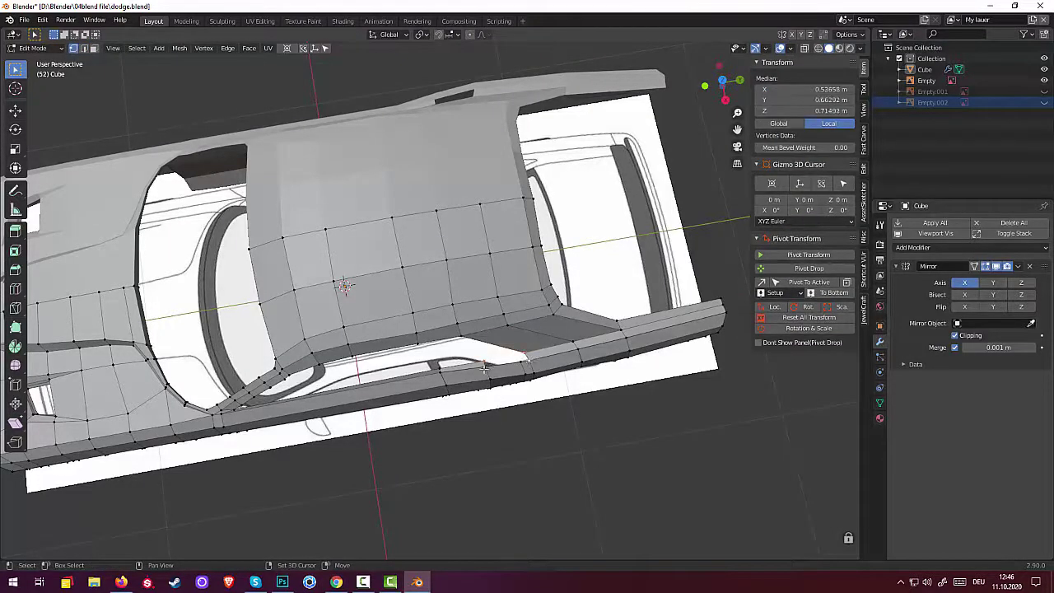
left_click(528, 380, "shift")
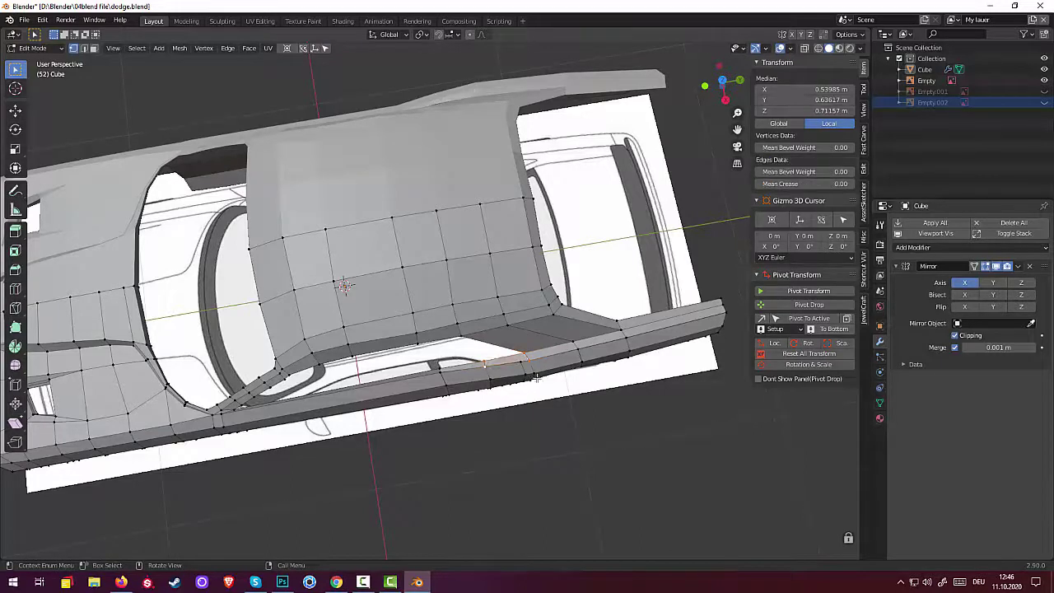
scroll(537, 377, "up", 1)
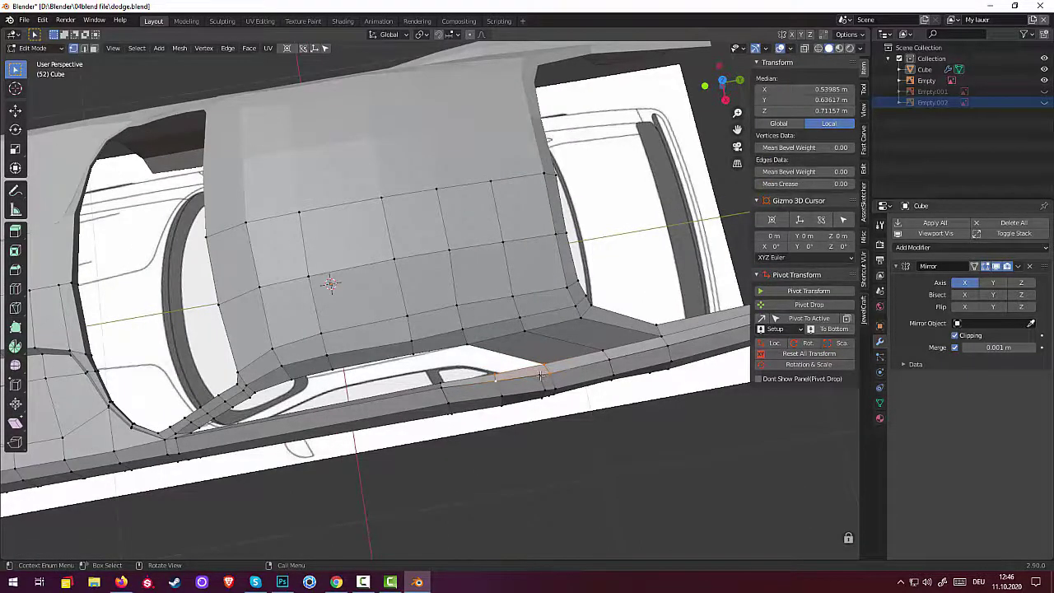
left_click(540, 376)
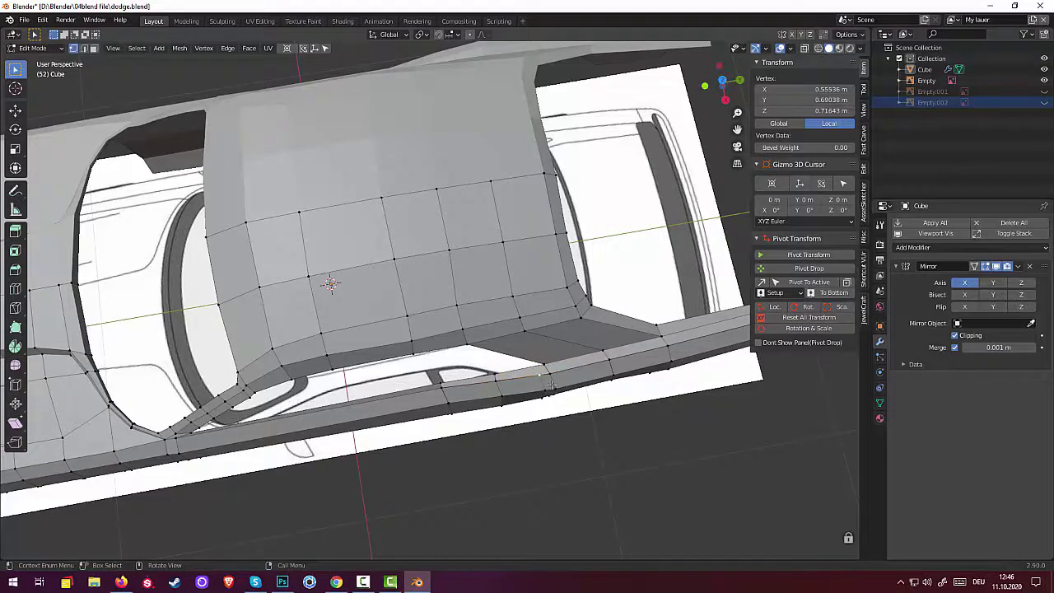
key("k")
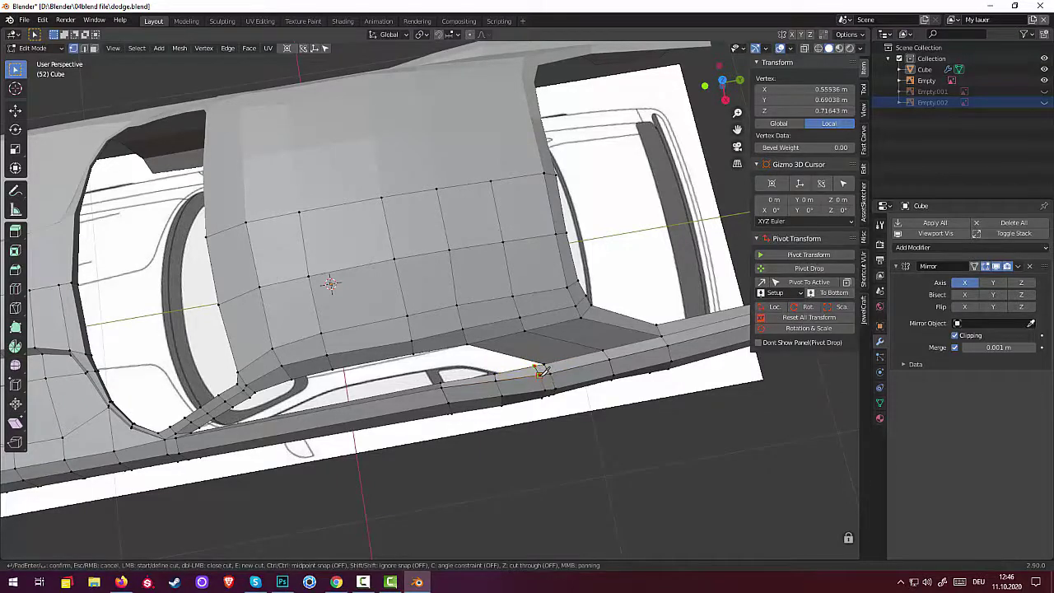
scroll(540, 373, "down", 2)
middle_click_drag(539, 372, 546, 298)
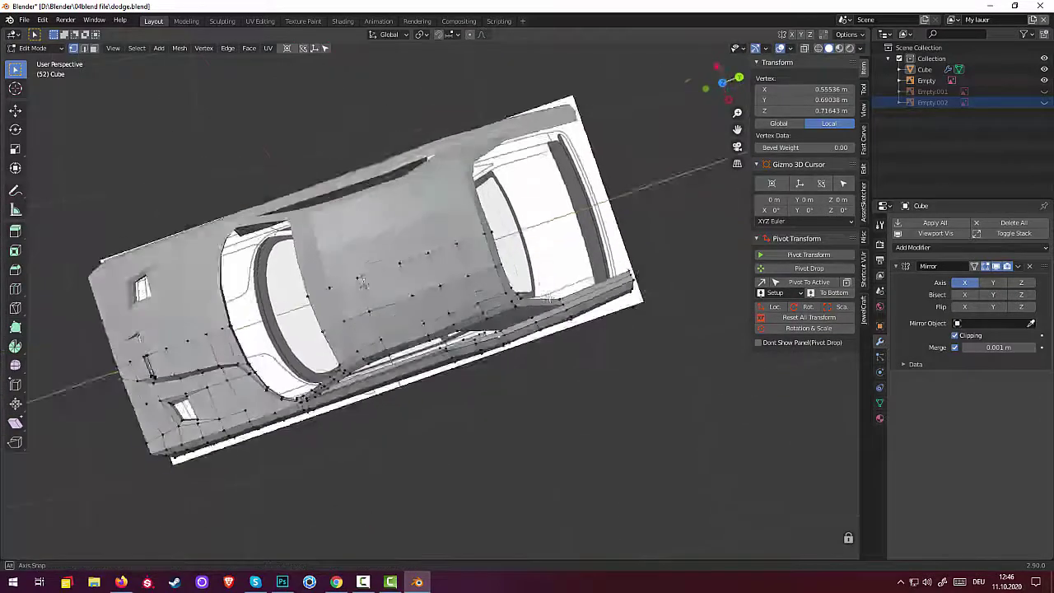
mouse_move(362, 282)
middle_mouse_down()
mouse_move(776, 218)
mouse_move(654, 254)
mouse_move(636, 254)
mouse_move(777, 217)
mouse_move(595, 201)
mouse_move(573, 217)
mouse_move(555, 273)
mouse_move(797, 291)
mouse_move(807, 318)
middle_mouse_up()
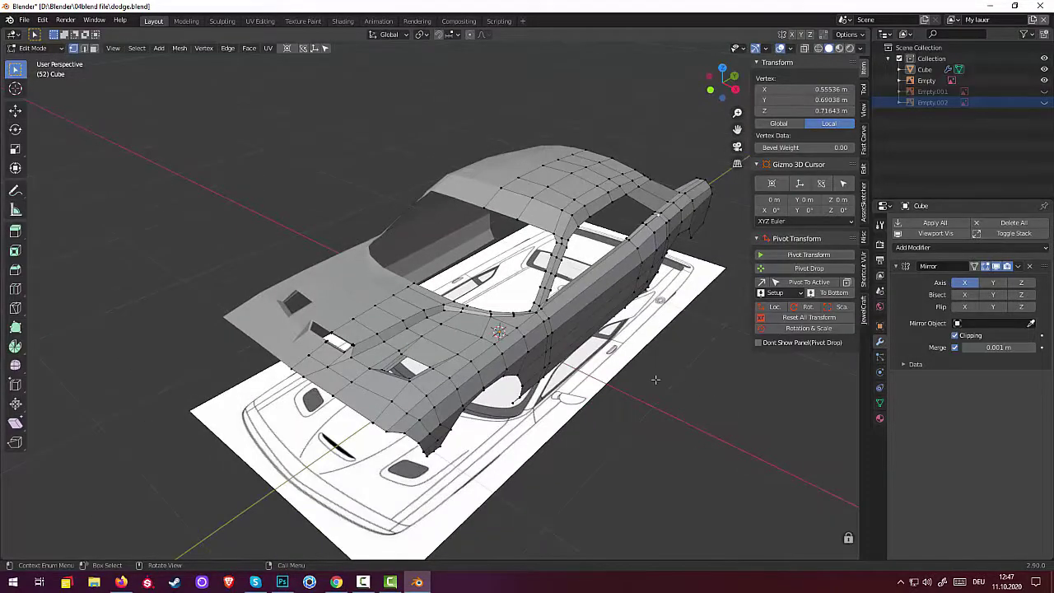
mouse_move(574, 405)
middle_mouse_down()
mouse_move(616, 427)
mouse_move(622, 403)
mouse_move(583, 400)
middle_mouse_up()
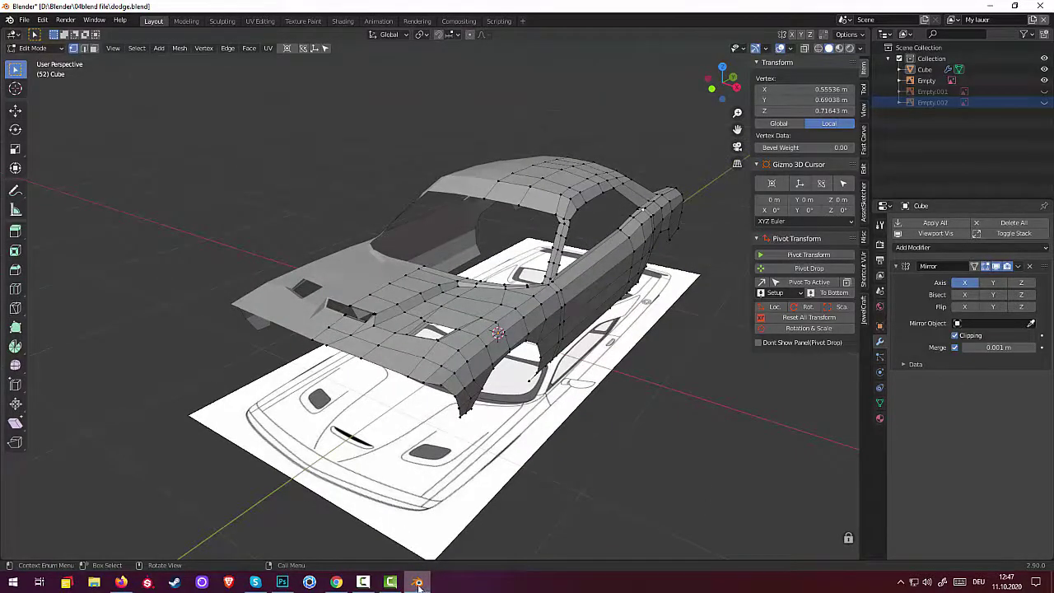
mouse_move(418, 582)
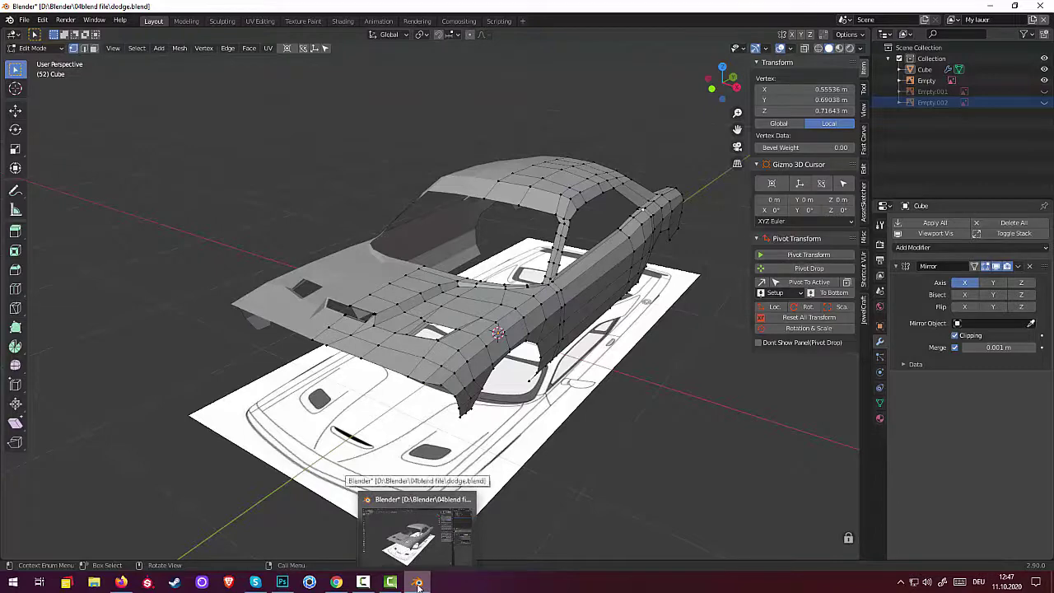
left_click(363, 582)
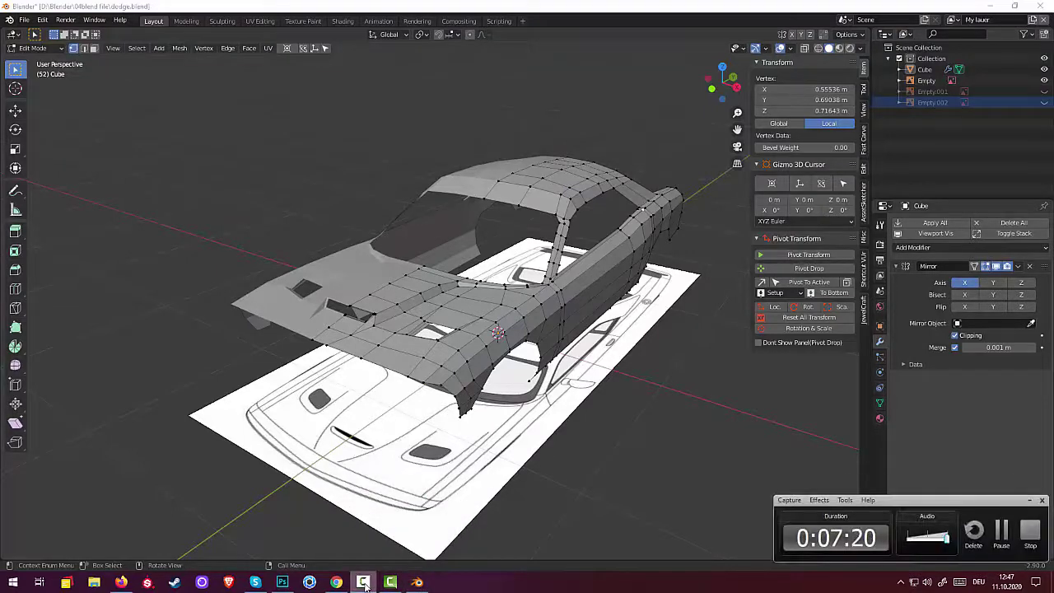
left_click(571, 506)
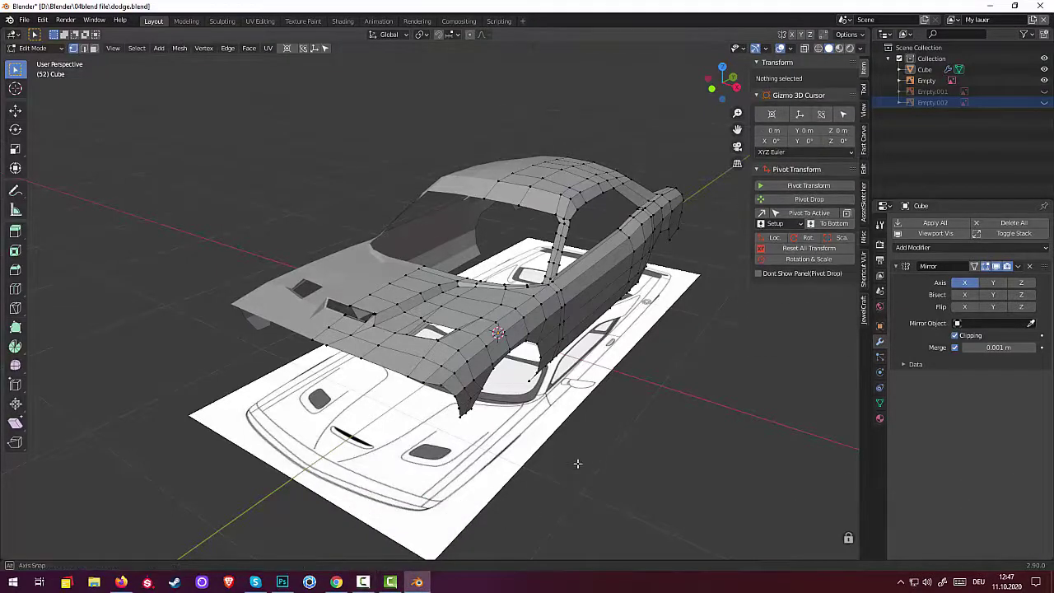
mouse_move(571, 506)
middle_mouse_down()
mouse_move(604, 474)
mouse_move(570, 455)
middle_mouse_up()
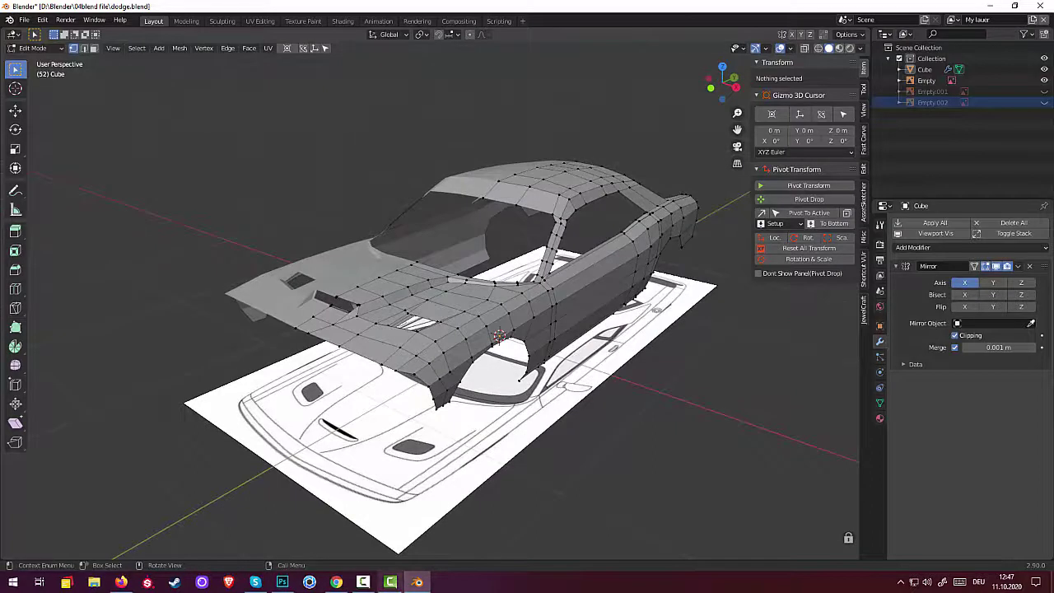
mouse_move(417, 583)
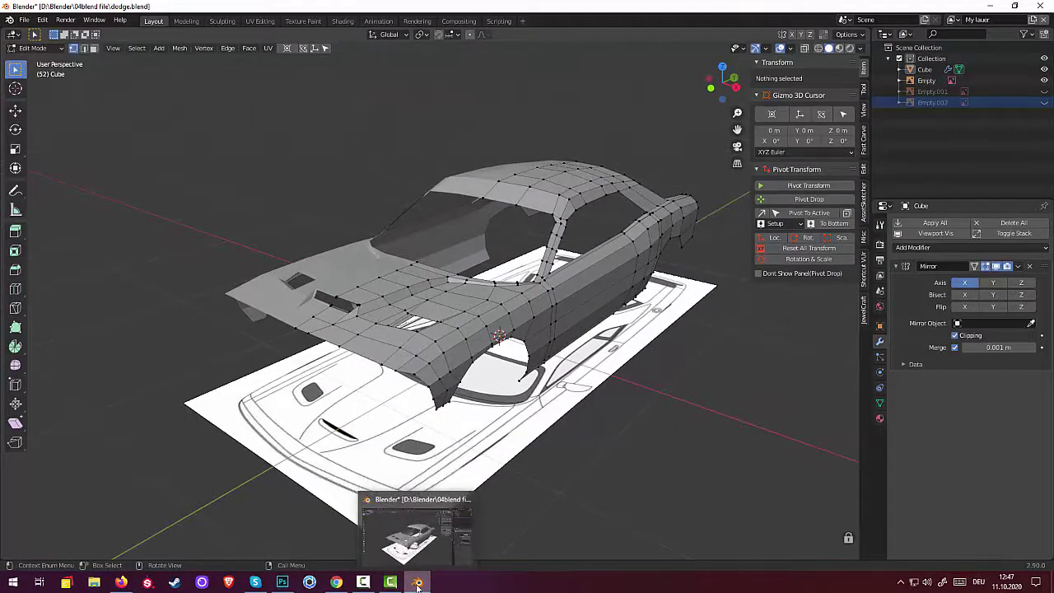
left_click(362, 583)
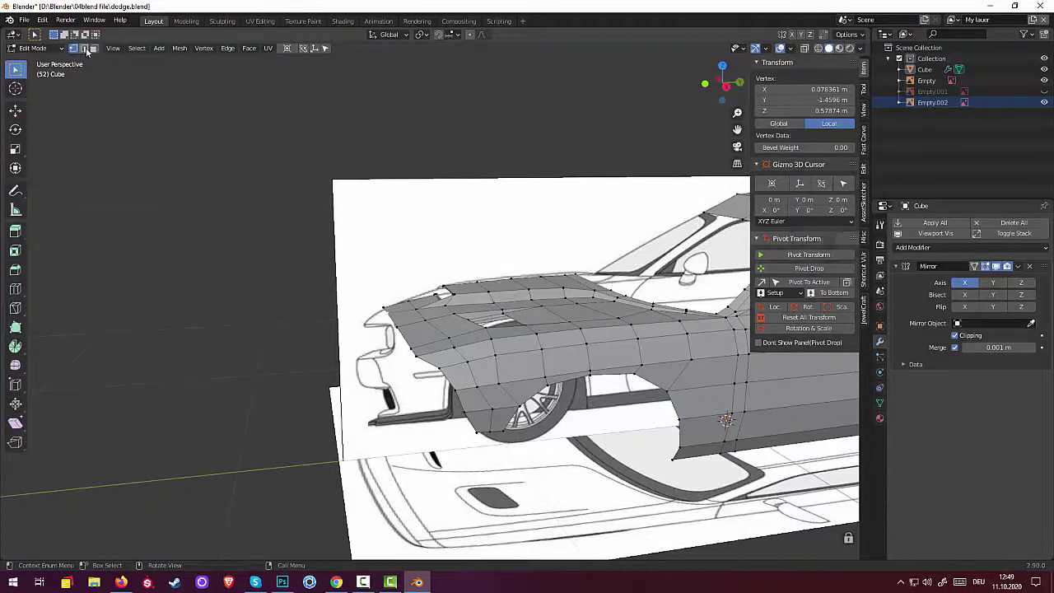
Step: Move the selected front edges forward onto the nose outline in side view
left_click(84, 48)
left_click(385, 310, "alt")
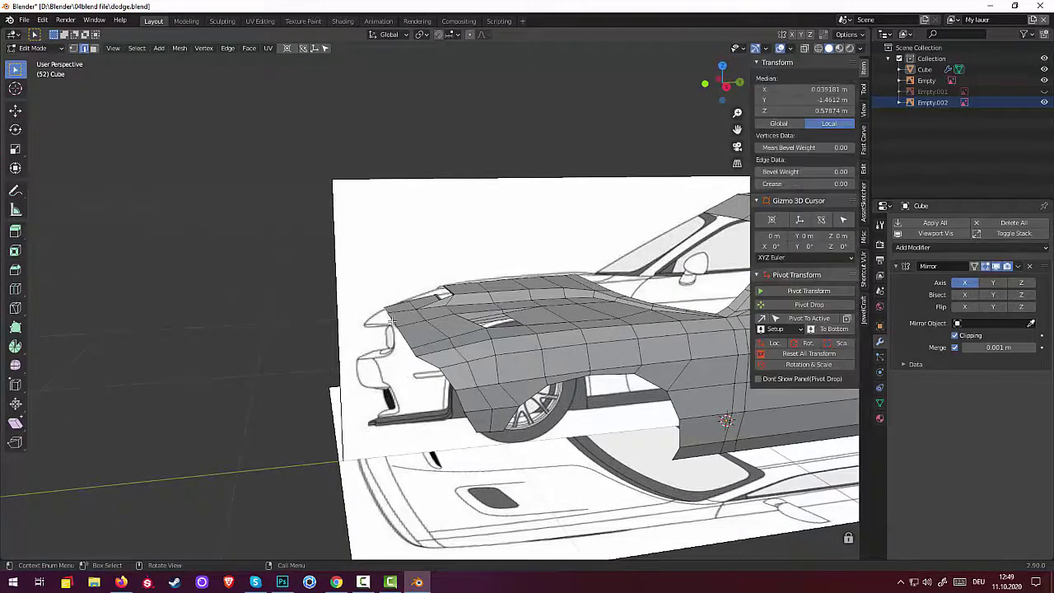
left_click(426, 374, "alt+shift")
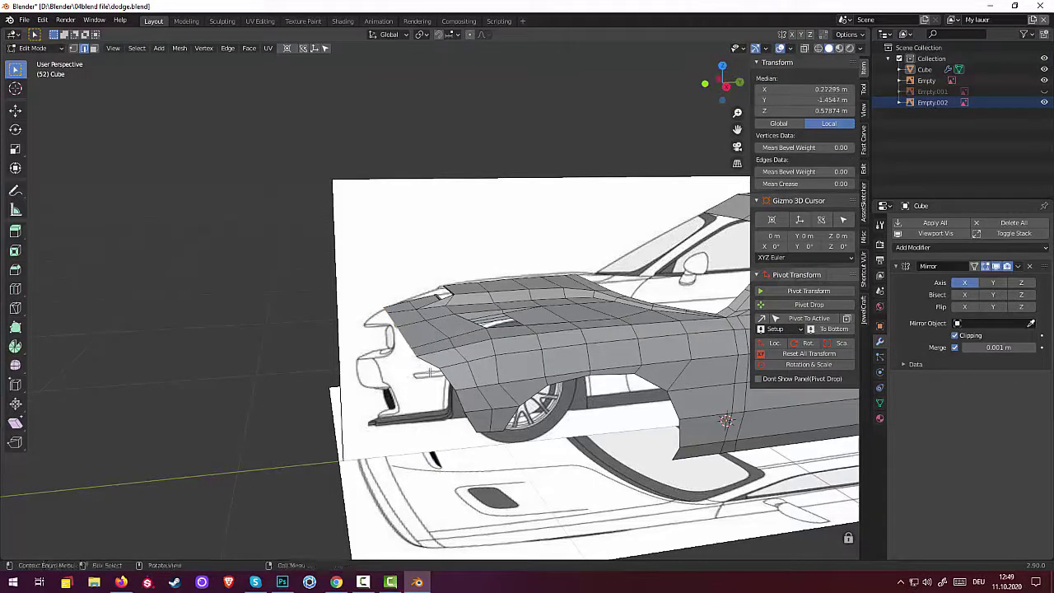
key("KP_3")
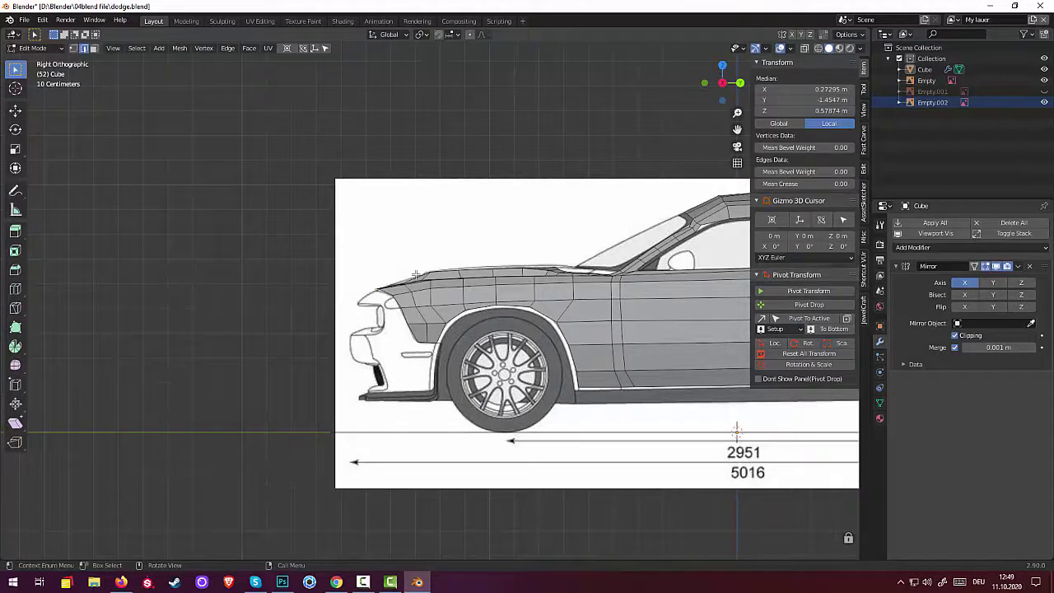
key("g")
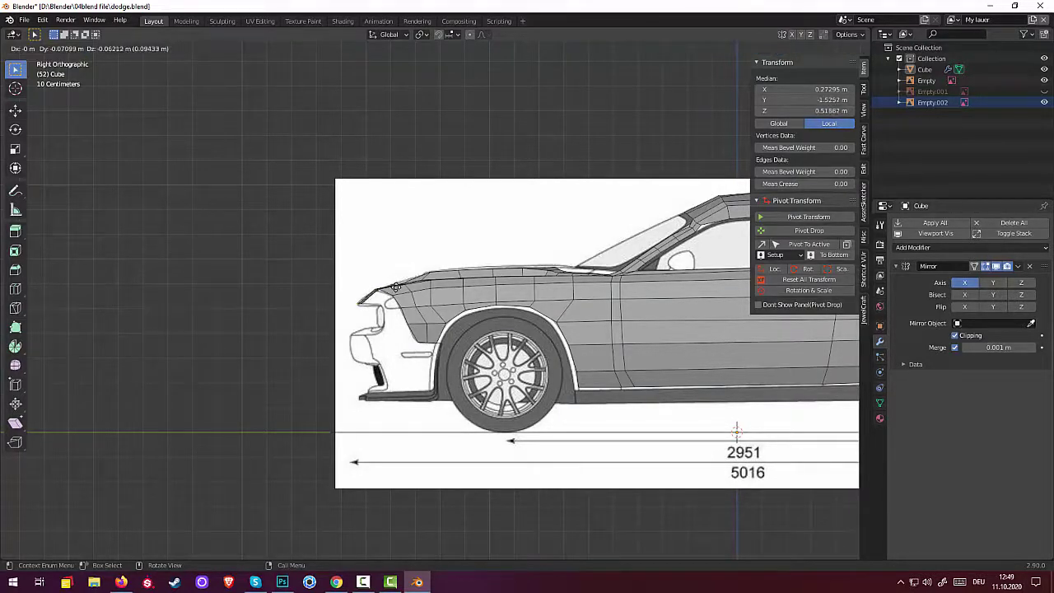
left_click(394, 286)
mouse_move(394, 286)
middle_mouse_down()
mouse_move(535, 308)
mouse_move(742, 430)
middle_mouse_up()
scroll(743, 431, "up", 3)
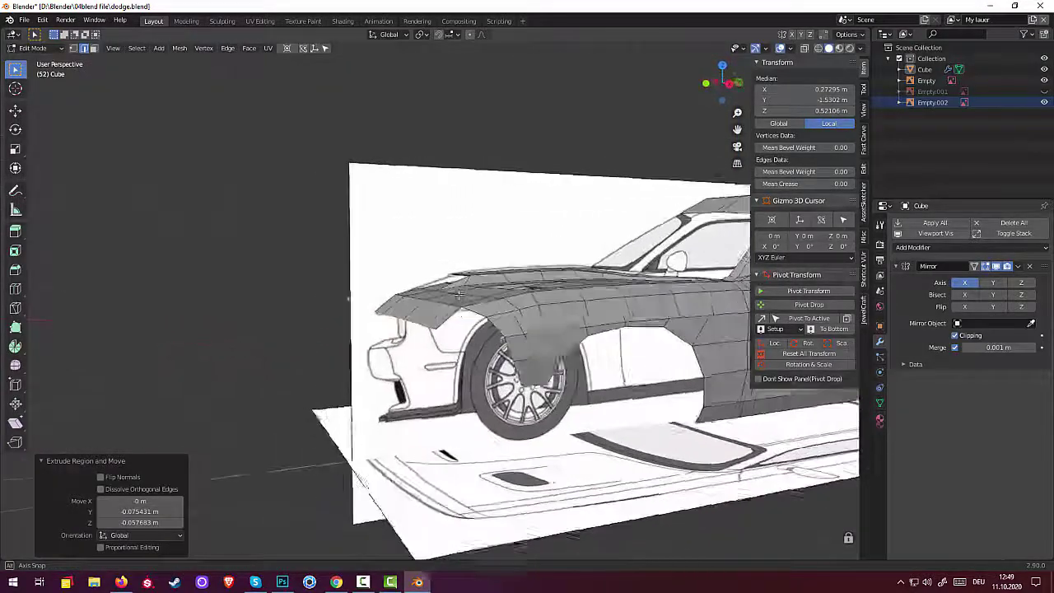
middle_click_drag(447, 291, 301, 292)
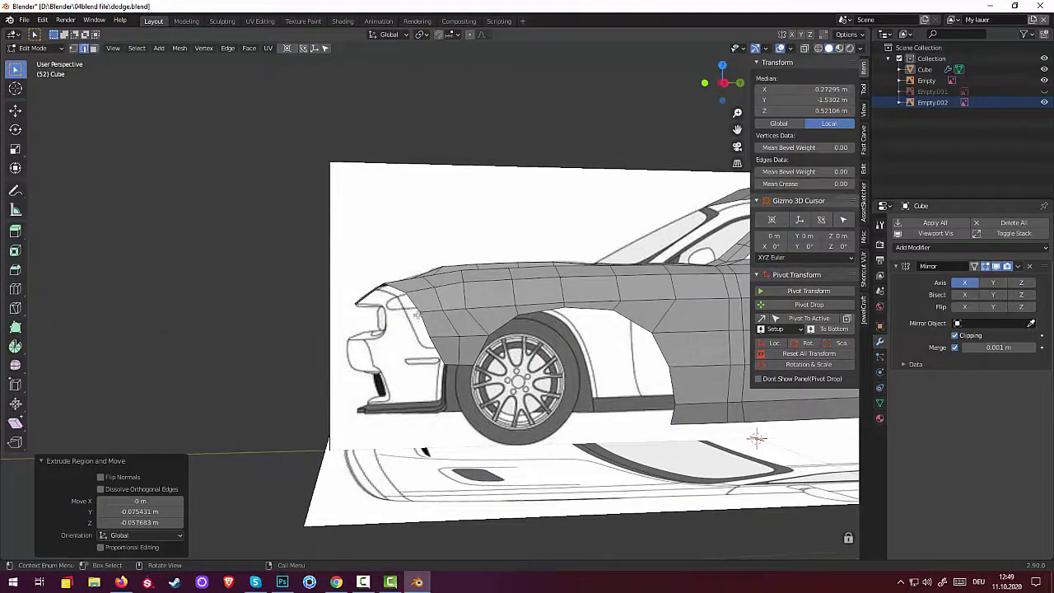
Step: Reposition a nose vertex and push the nose edge further forward to the tip
key("KP_3")
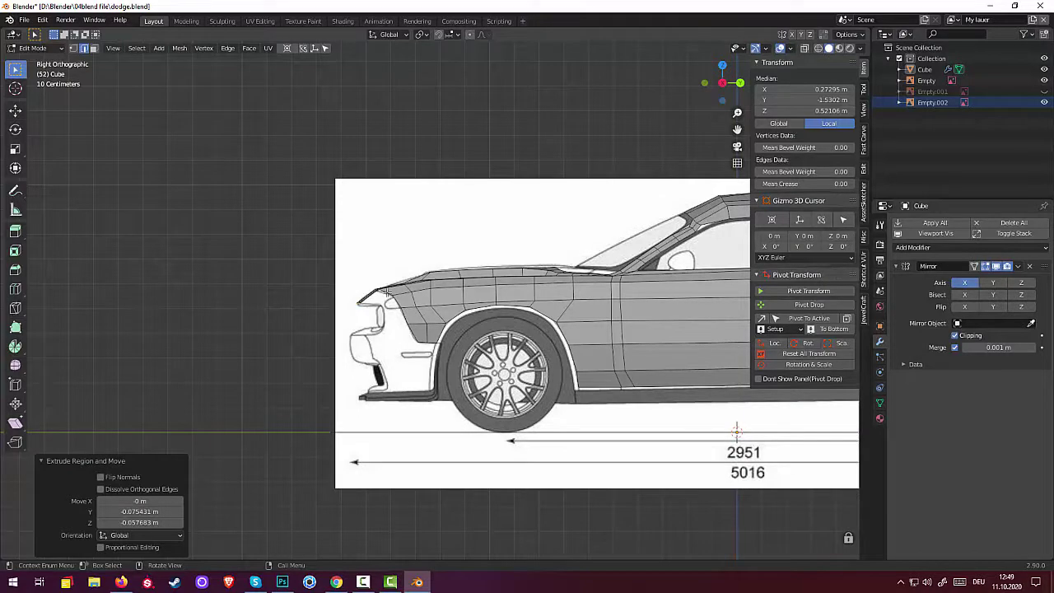
left_click(385, 295)
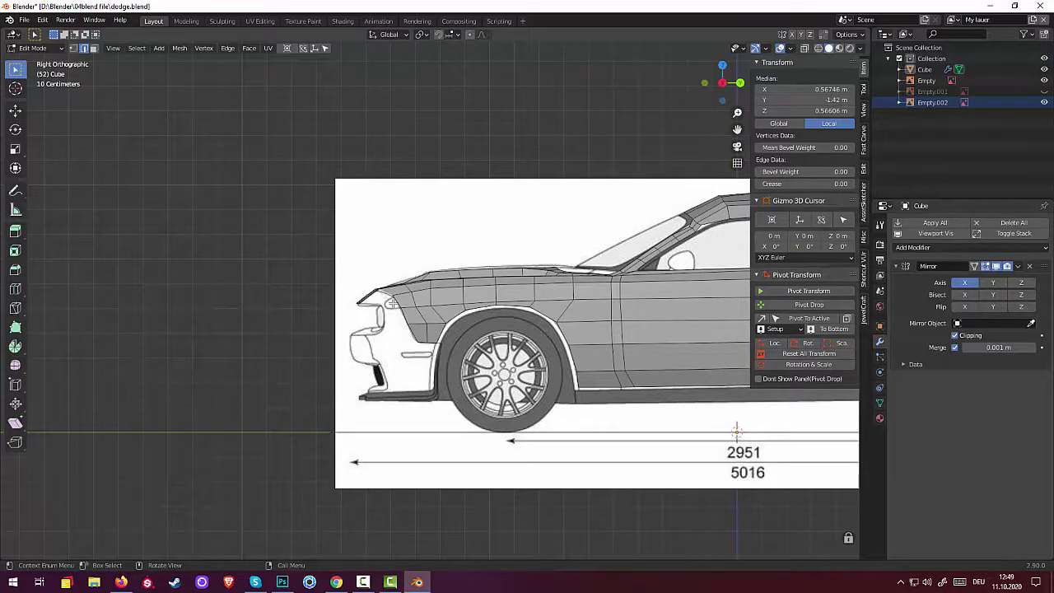
left_click(395, 304)
key("g")
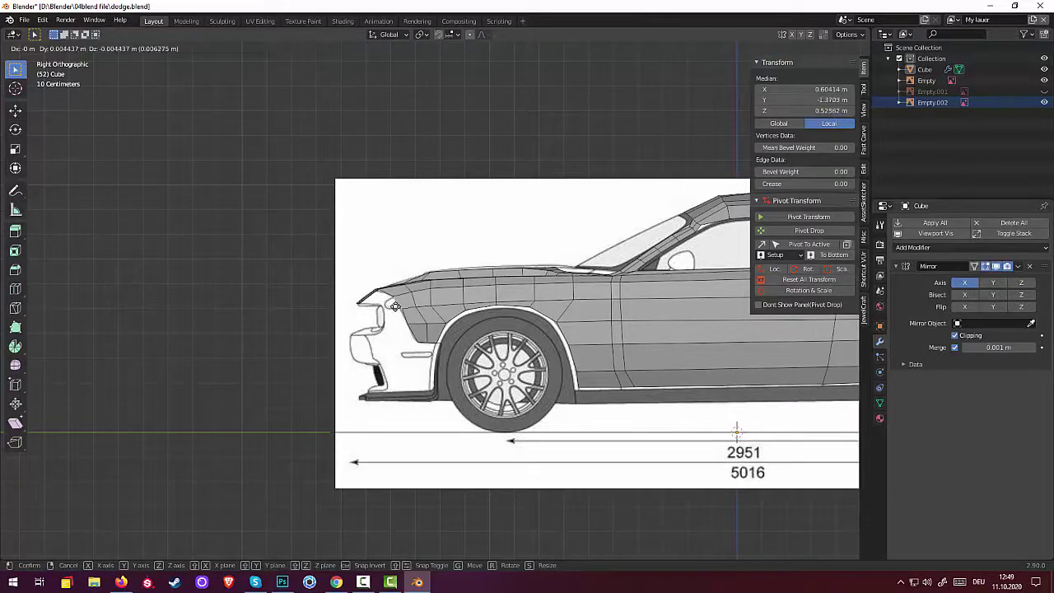
left_click(396, 305)
key("g")
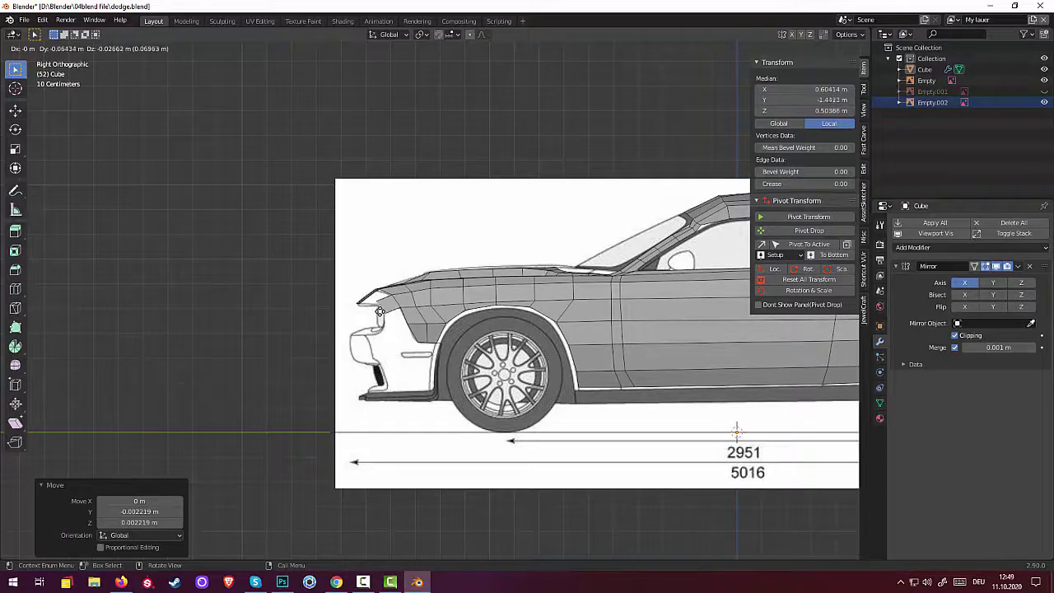
left_click(381, 316)
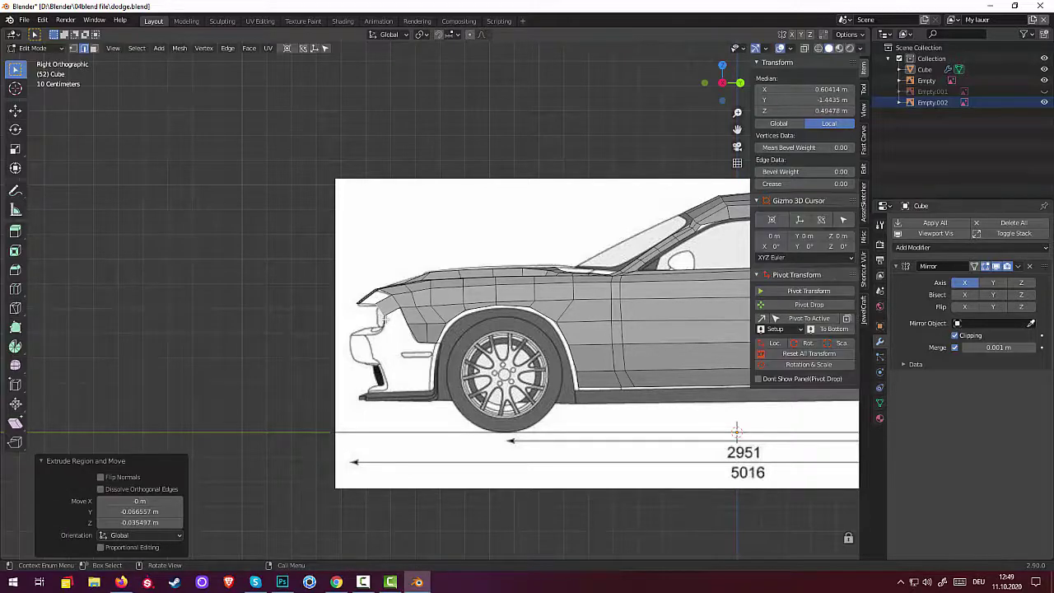
middle_click_drag(416, 325, 443, 357)
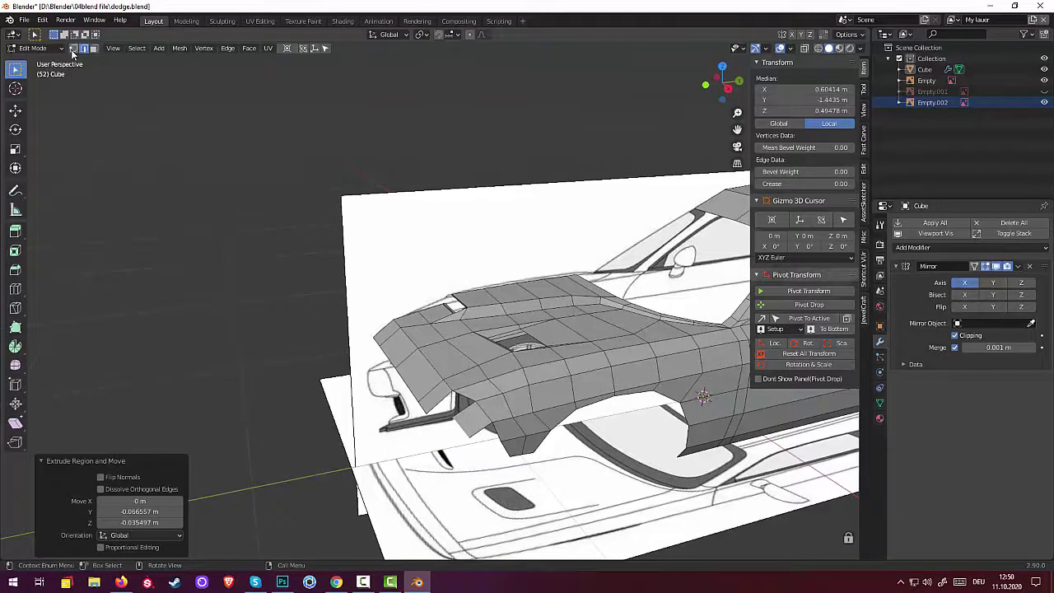
Step: Lower a front-edge vertex about 0.095 m to reshape the fender outline
left_click(74, 48)
left_click(445, 387)
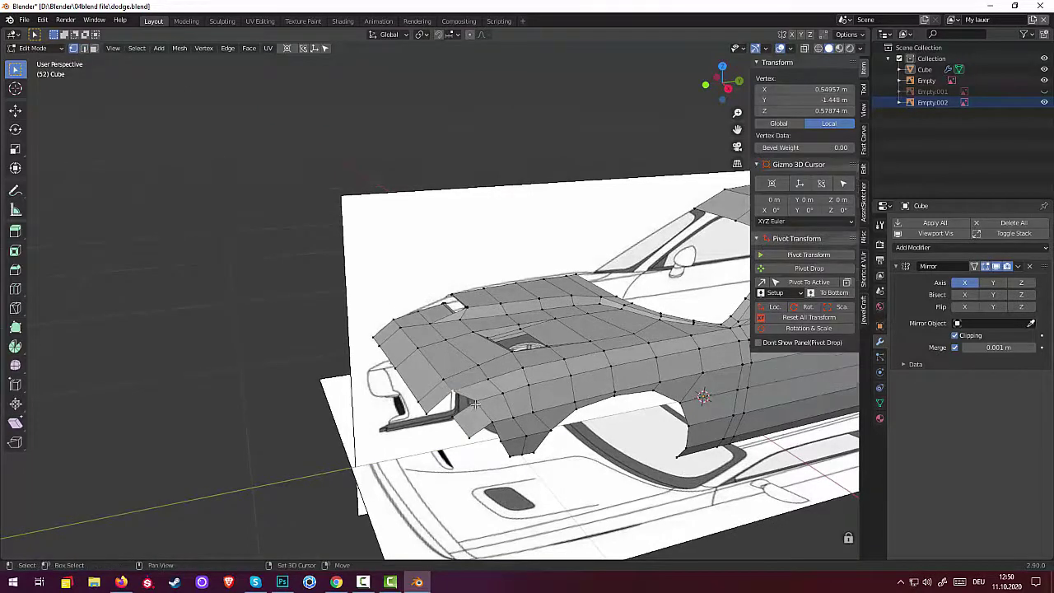
left_click(474, 403, "shift")
left_click(454, 418, "shift")
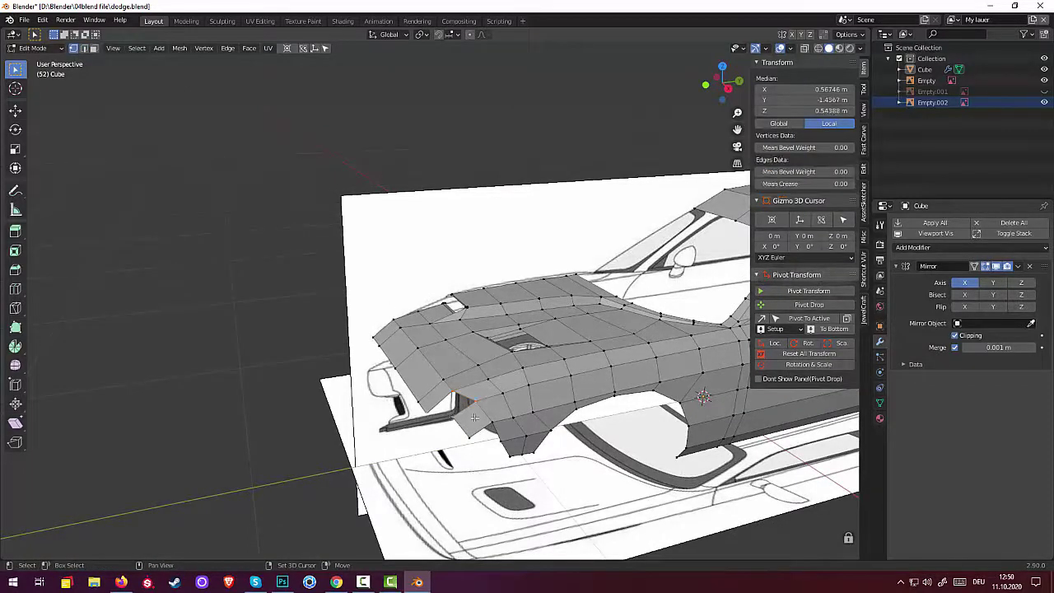
middle_click_drag(534, 407, 569, 355)
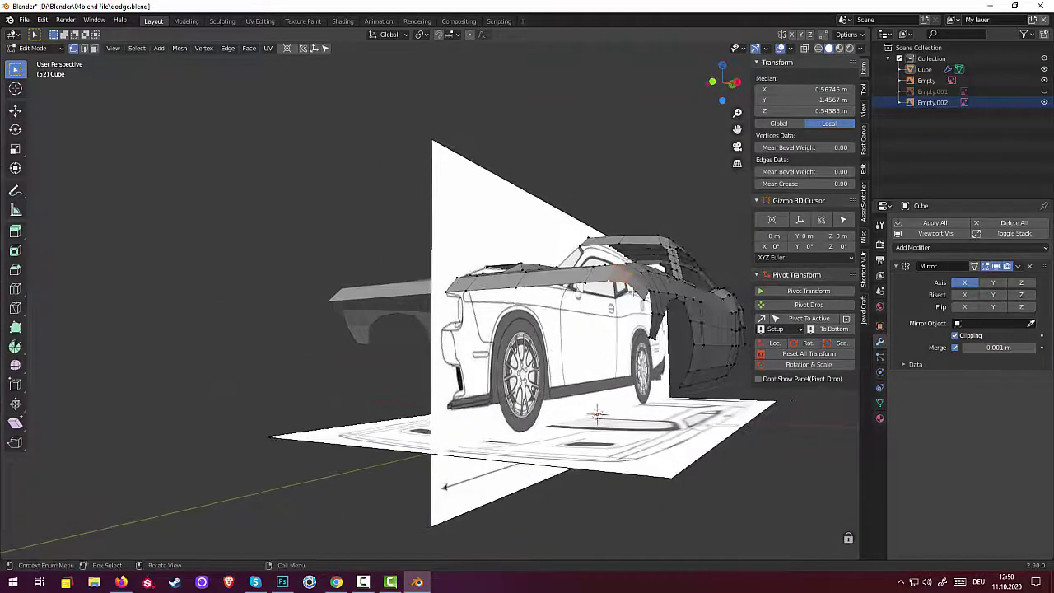
mouse_move(633, 291)
middle_mouse_down()
mouse_move(668, 308)
mouse_move(657, 294)
middle_mouse_up()
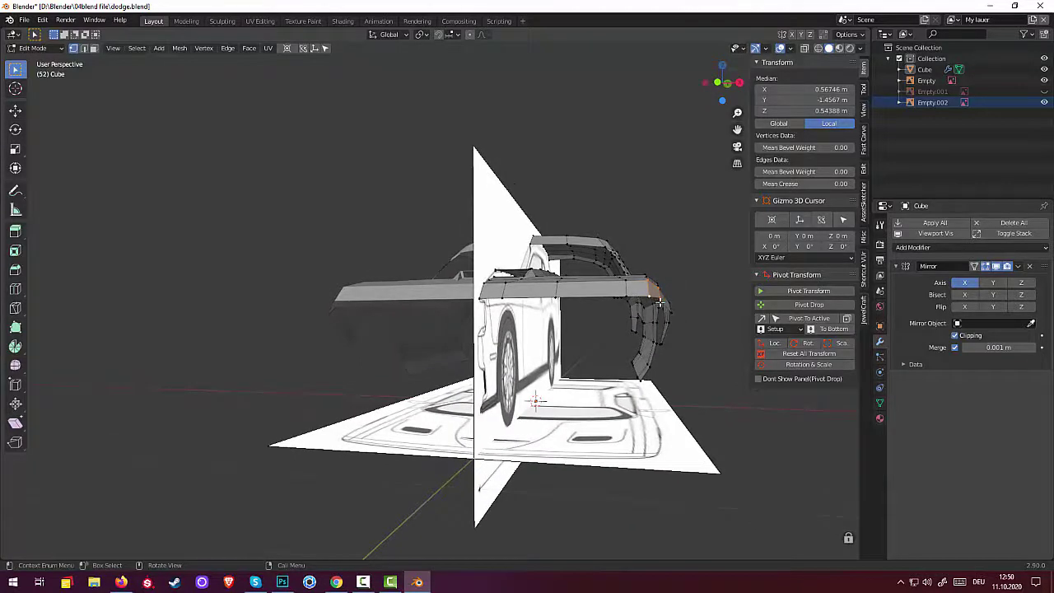
left_click(658, 310)
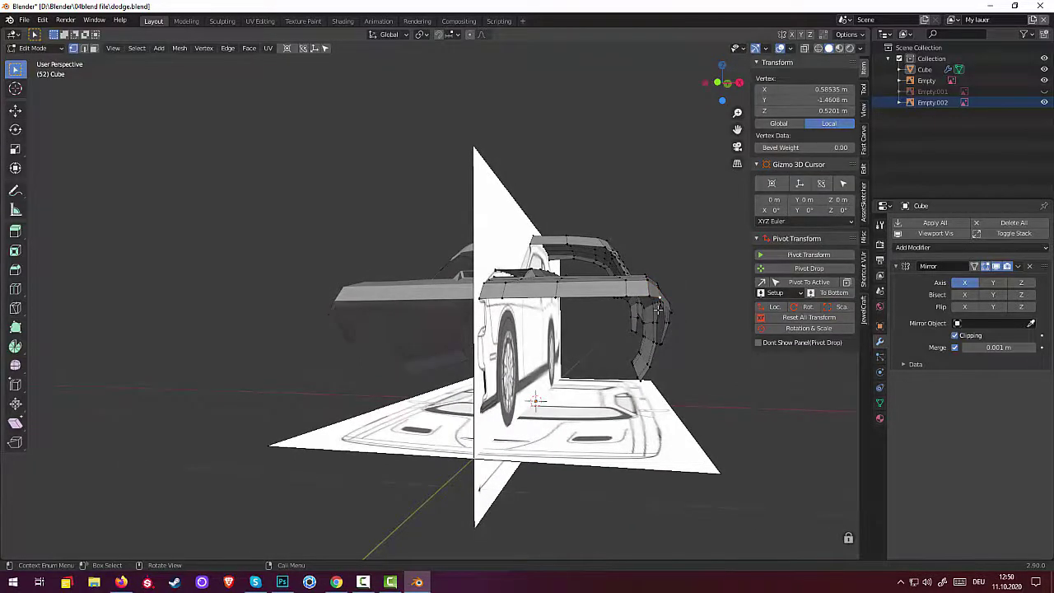
key("g")
left_click(659, 312)
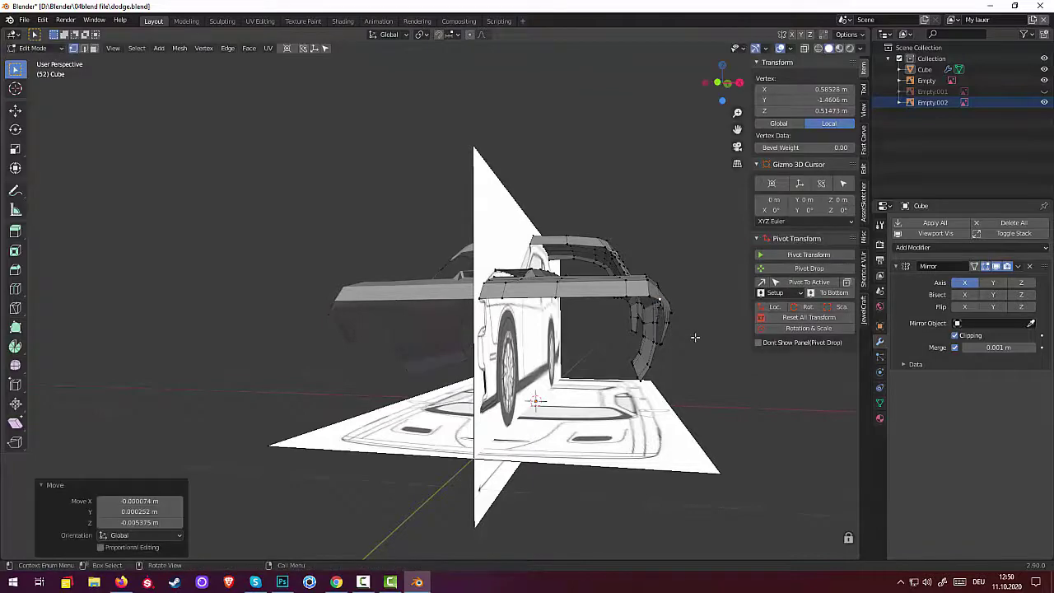
middle_click_drag(695, 337, 599, 342)
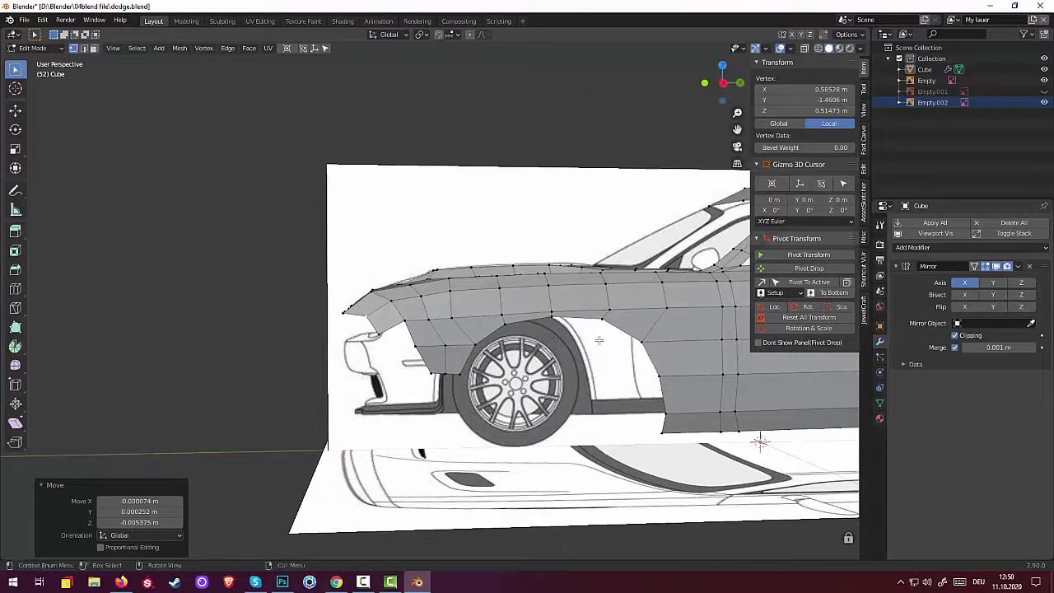
Step: Extrude the lower front edge forward toward the bumper in side view
key("KP_3")
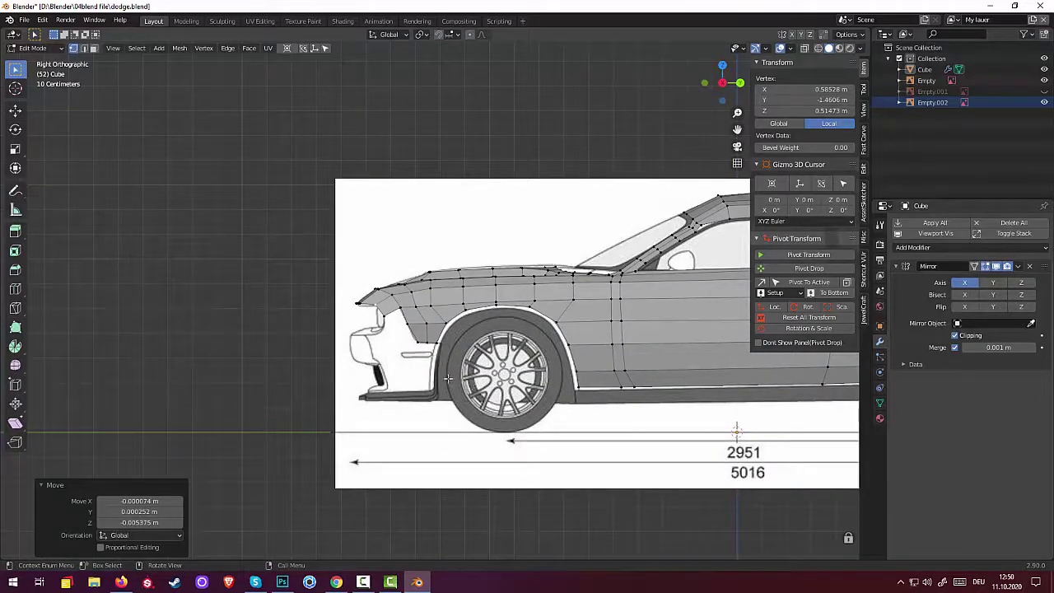
left_click(413, 337)
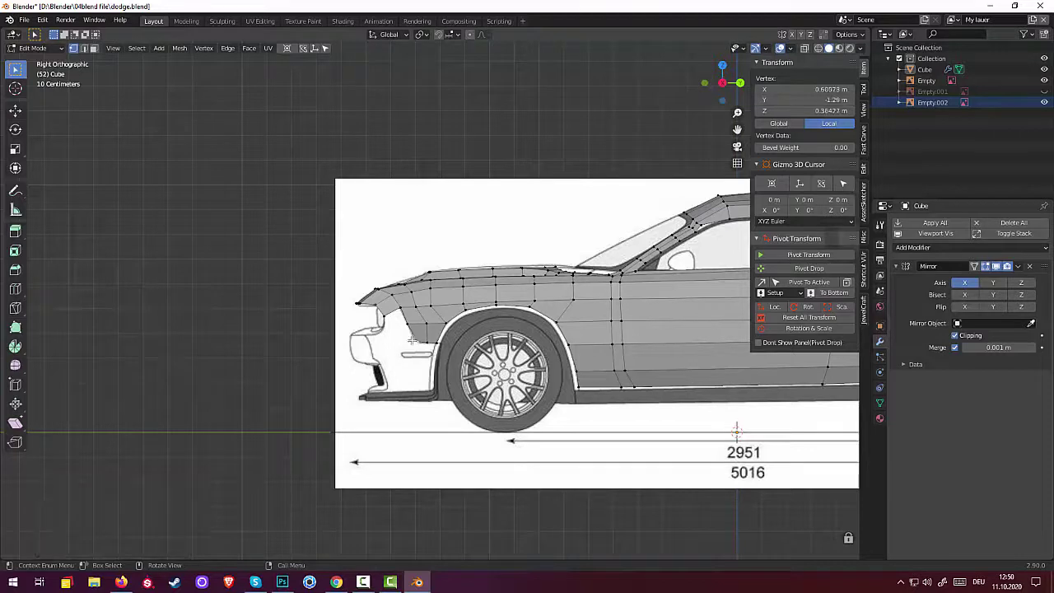
left_click(83, 49)
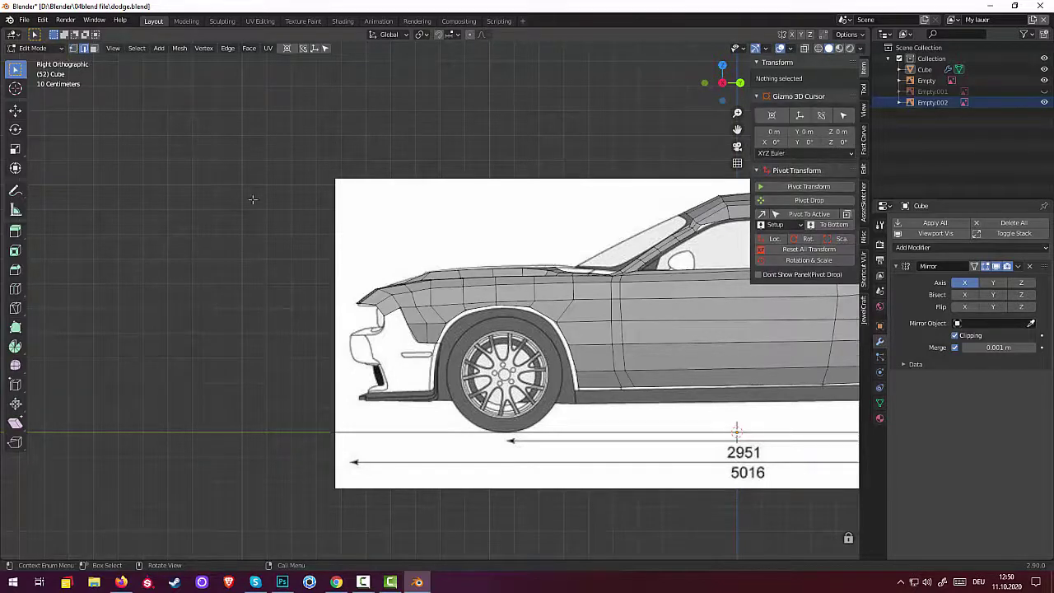
left_click(413, 335)
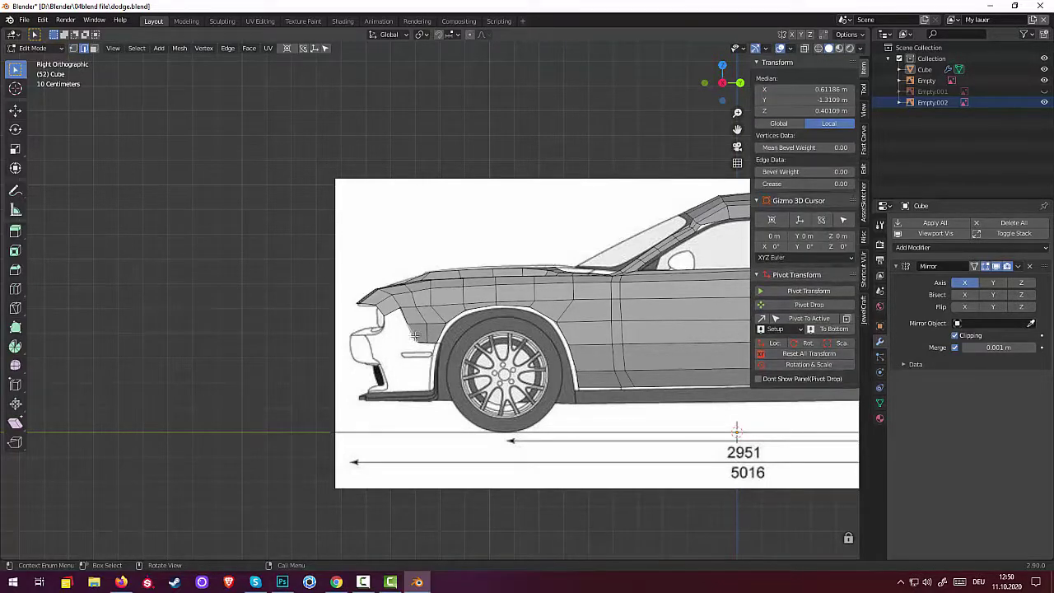
key("g")
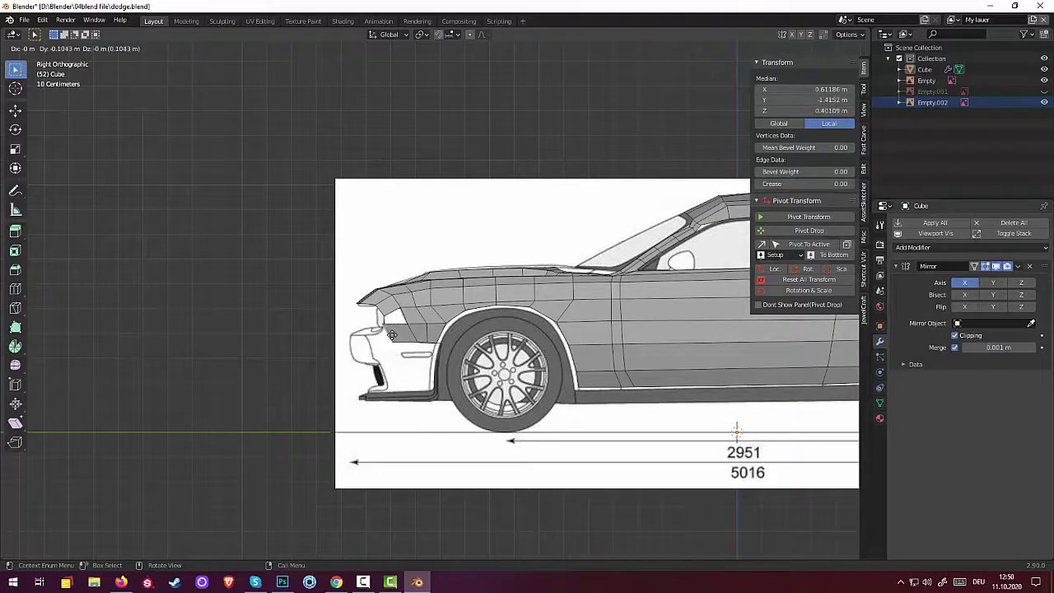
left_click(394, 335)
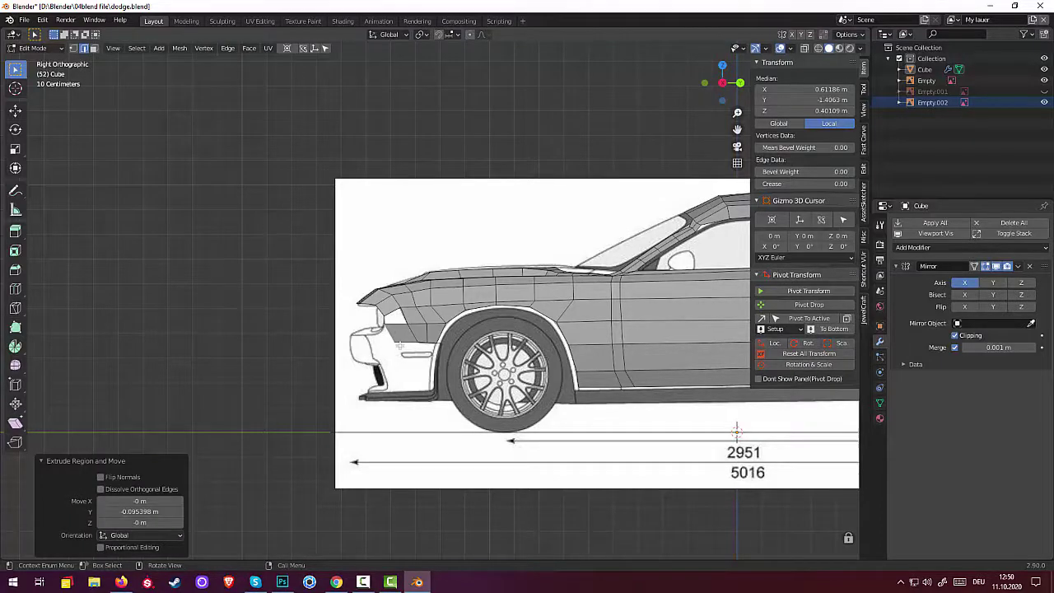
Step: Align the new front vertex to the headlight area of the side reference
left_click(73, 48)
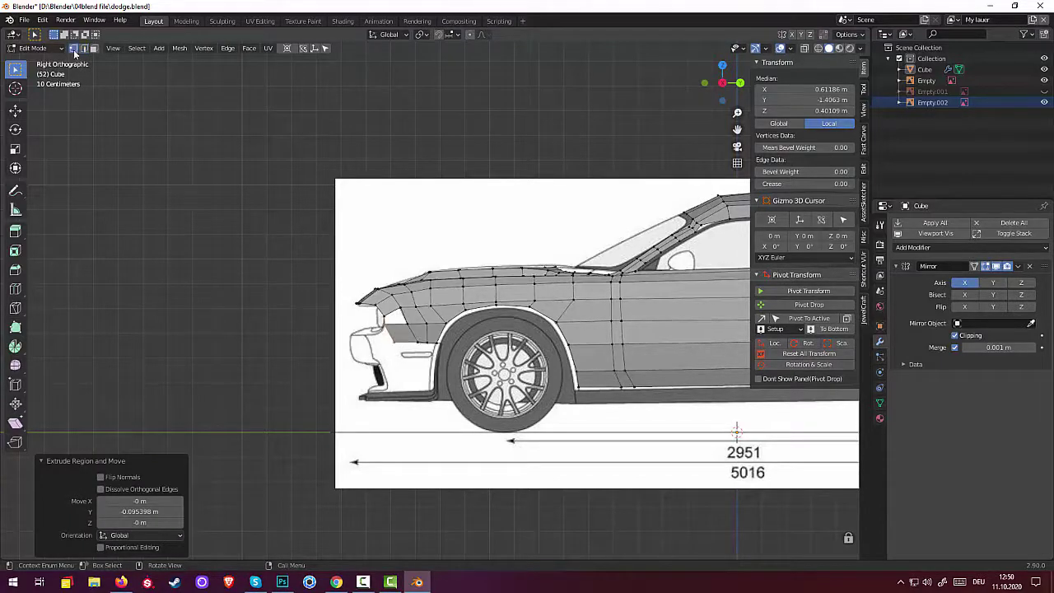
left_click(394, 344)
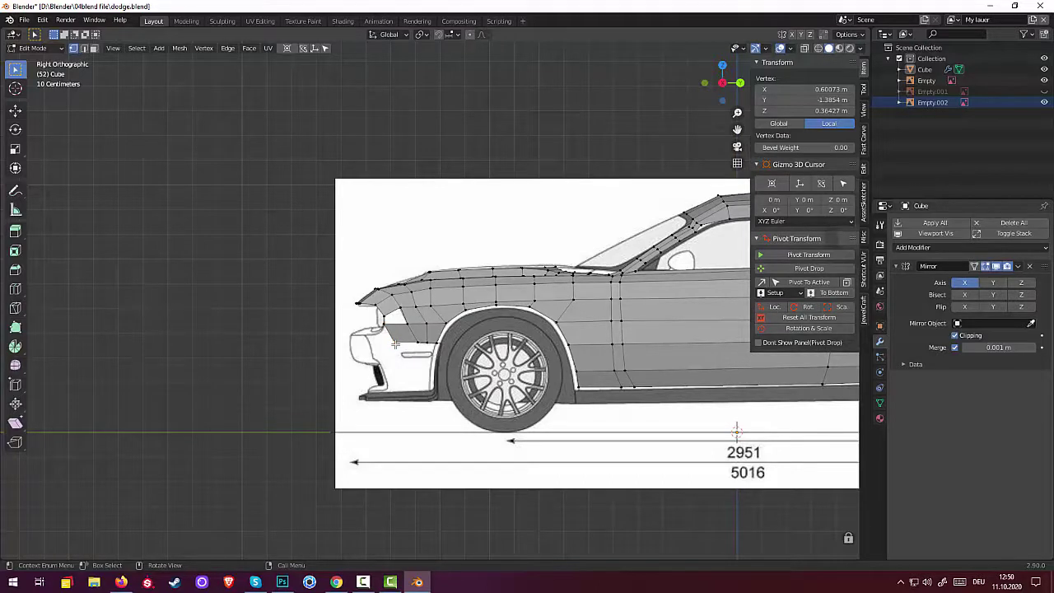
key("g")
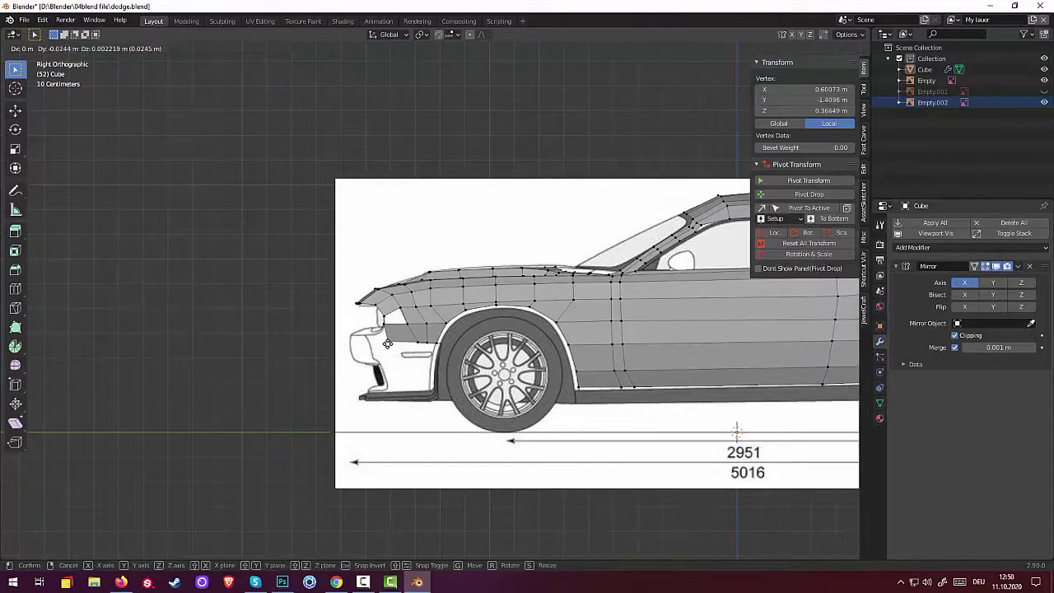
left_click(386, 344)
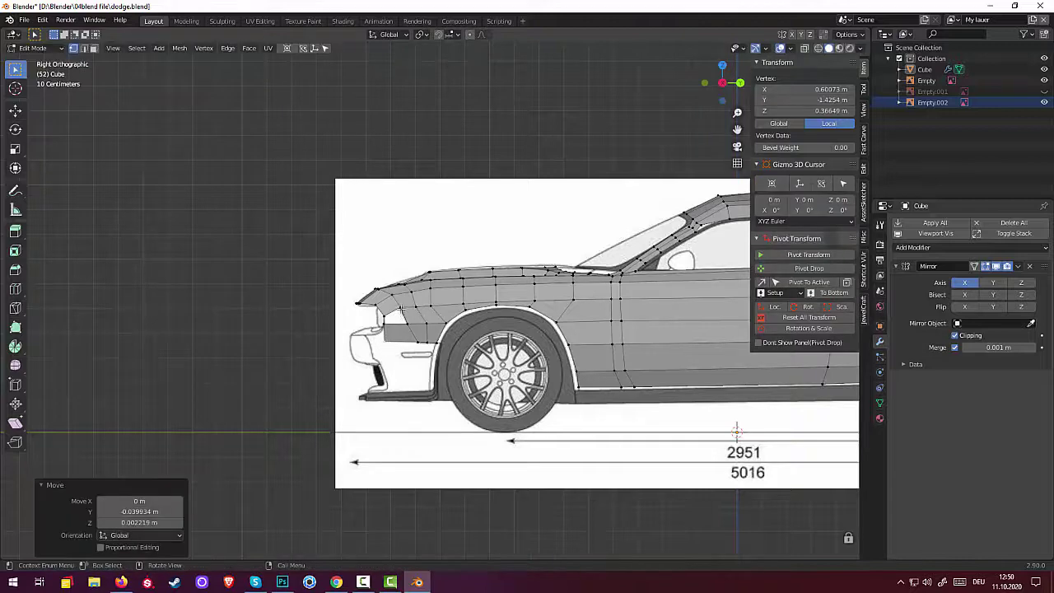
left_click(385, 316, "shift")
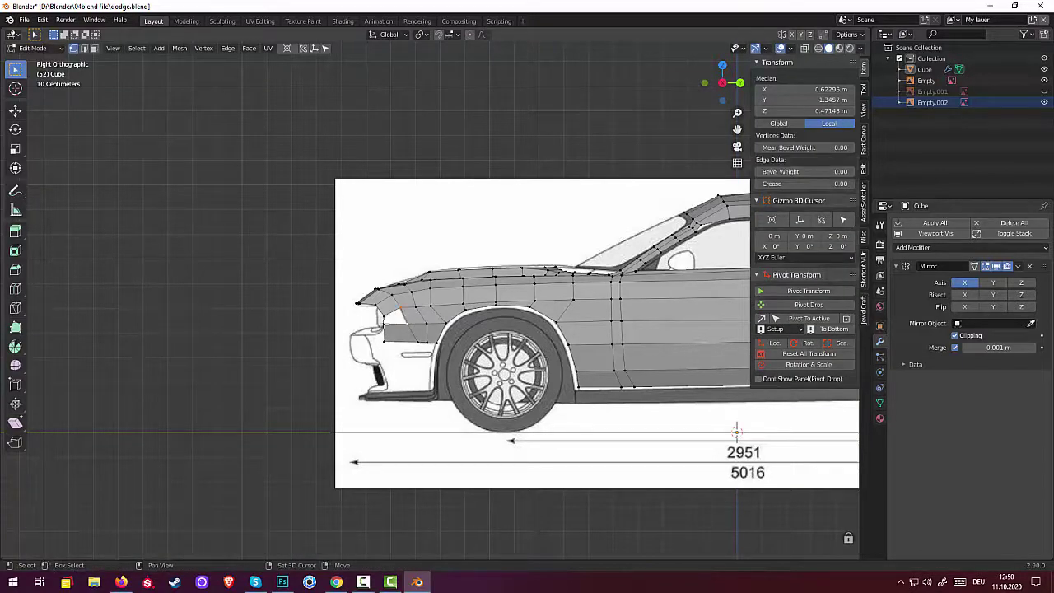
left_click(383, 324, "shift")
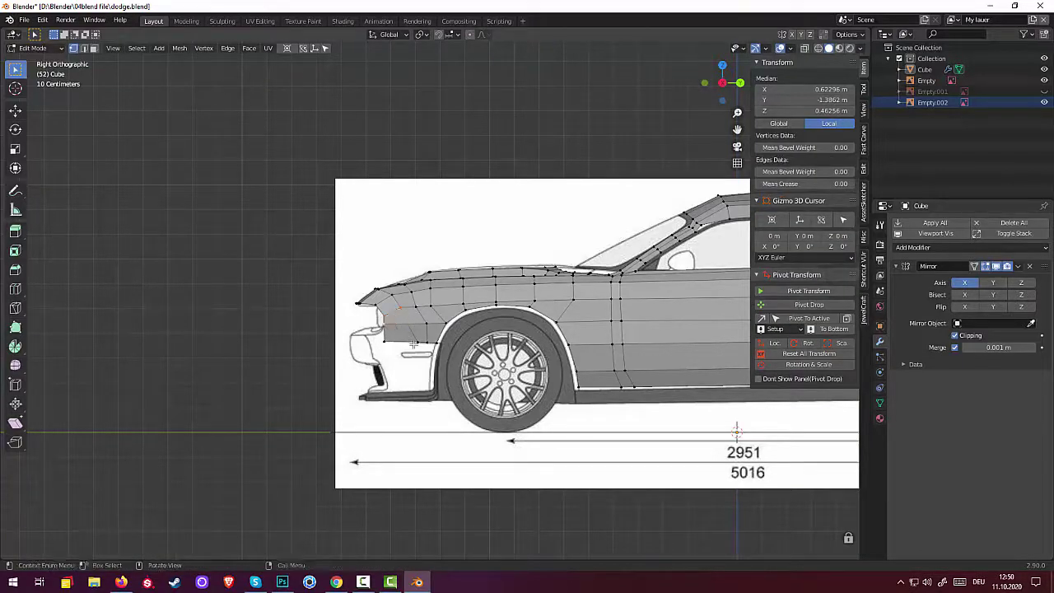
key("alt+a")
mouse_move(408, 370)
middle_mouse_down()
mouse_move(510, 410)
mouse_move(539, 371)
mouse_move(479, 371)
mouse_move(473, 358)
mouse_move(535, 428)
middle_mouse_up()
scroll(478, 371, "up", 3)
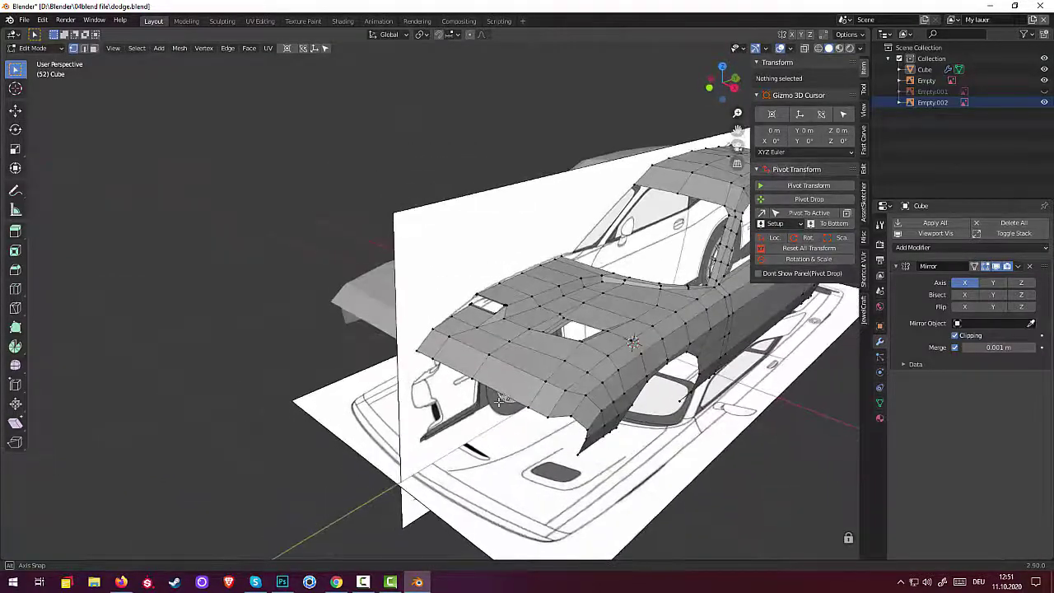
mouse_move(563, 425)
middle_mouse_down("alt")
mouse_move(502, 390)
mouse_move(513, 394)
middle_mouse_up("alt")
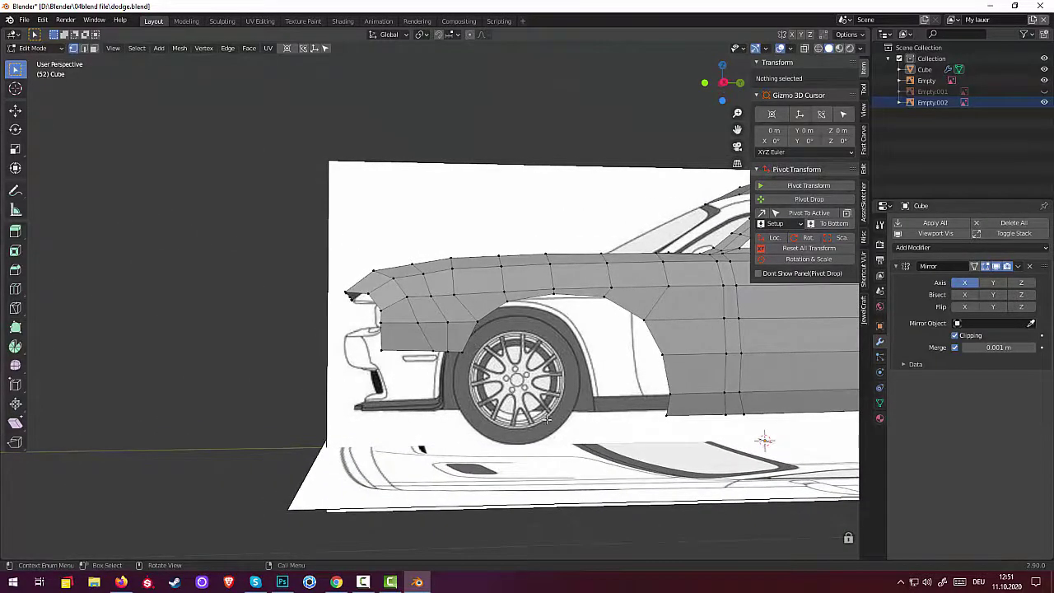
key("KP_3")
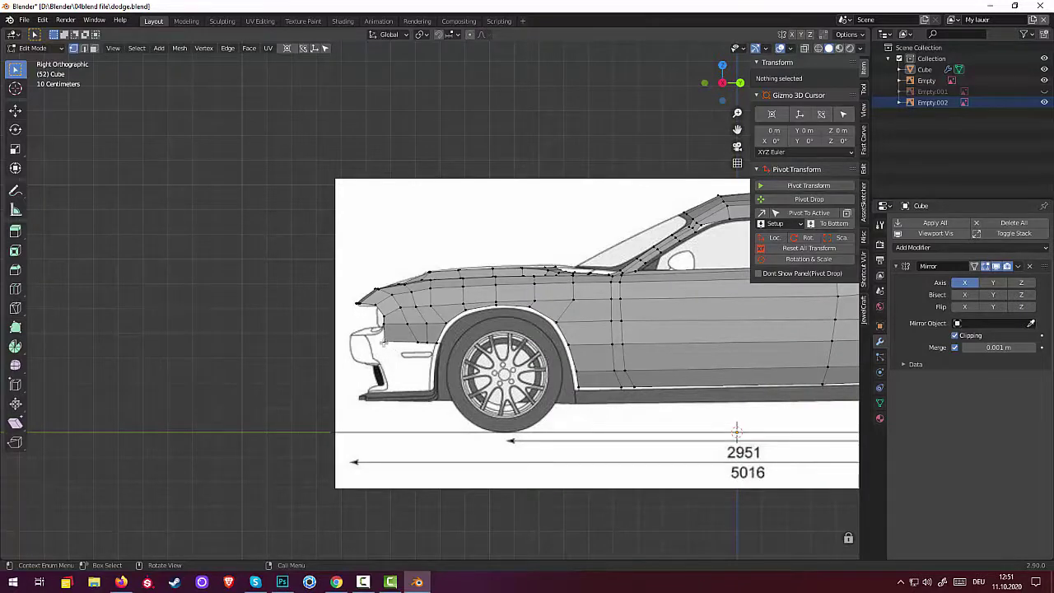
Step: Move a front vertex and a nose vertex onto the side reference outline
left_click(384, 343)
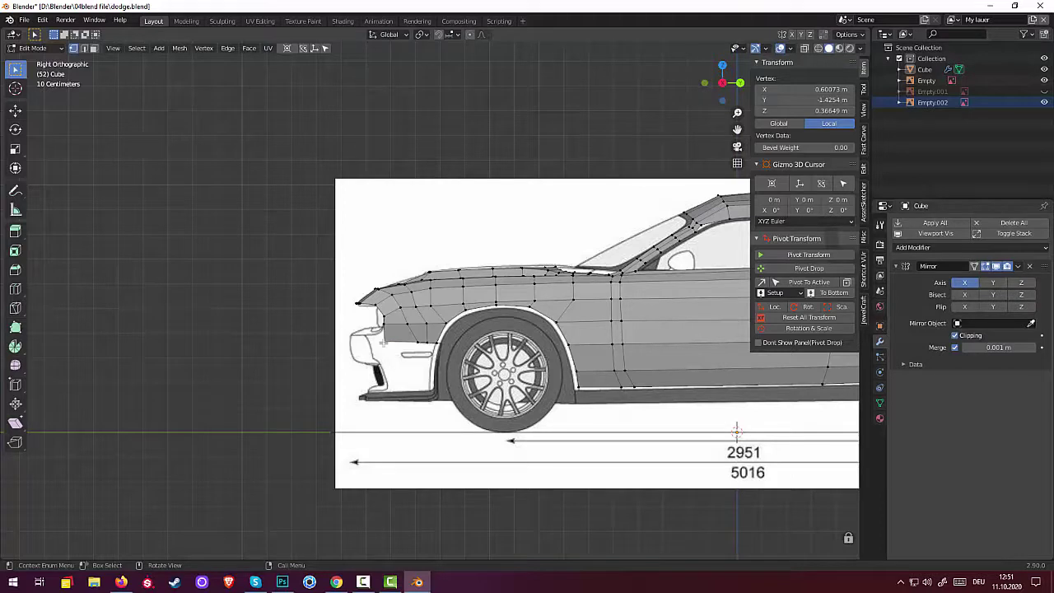
key("g")
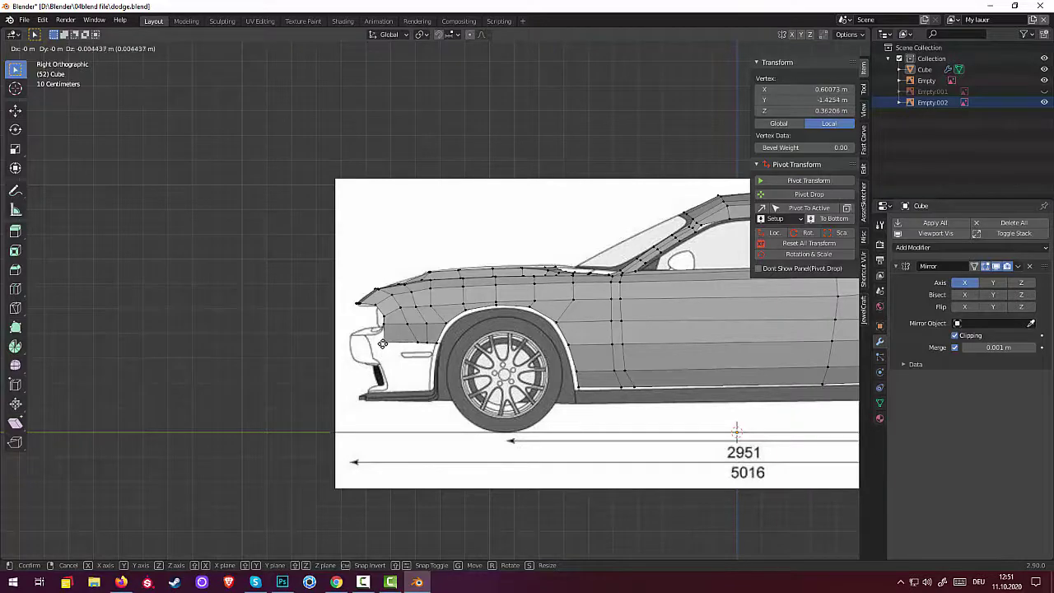
left_click(383, 344)
left_click(420, 341)
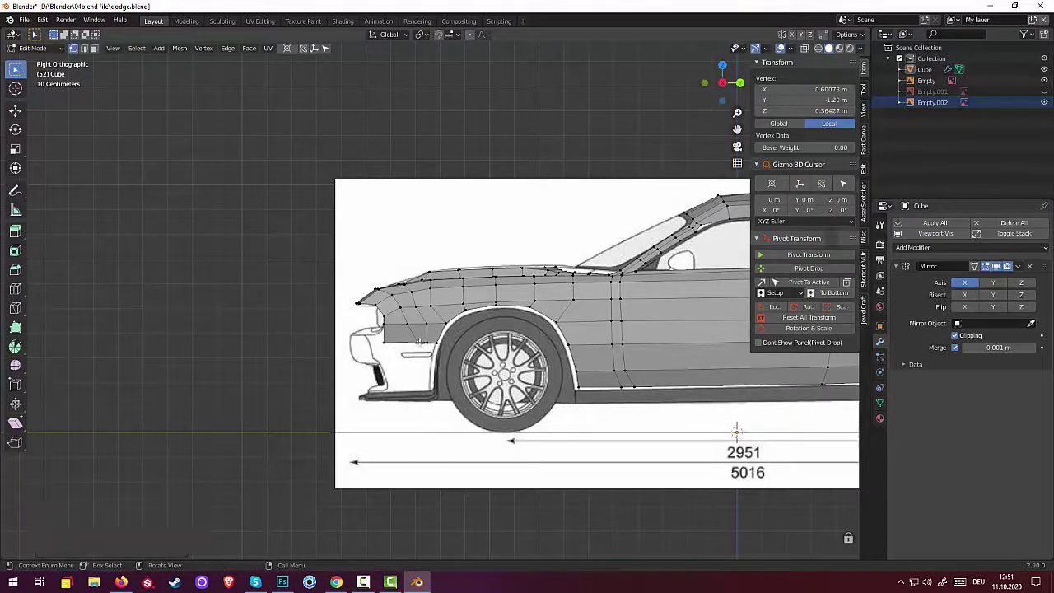
key("g")
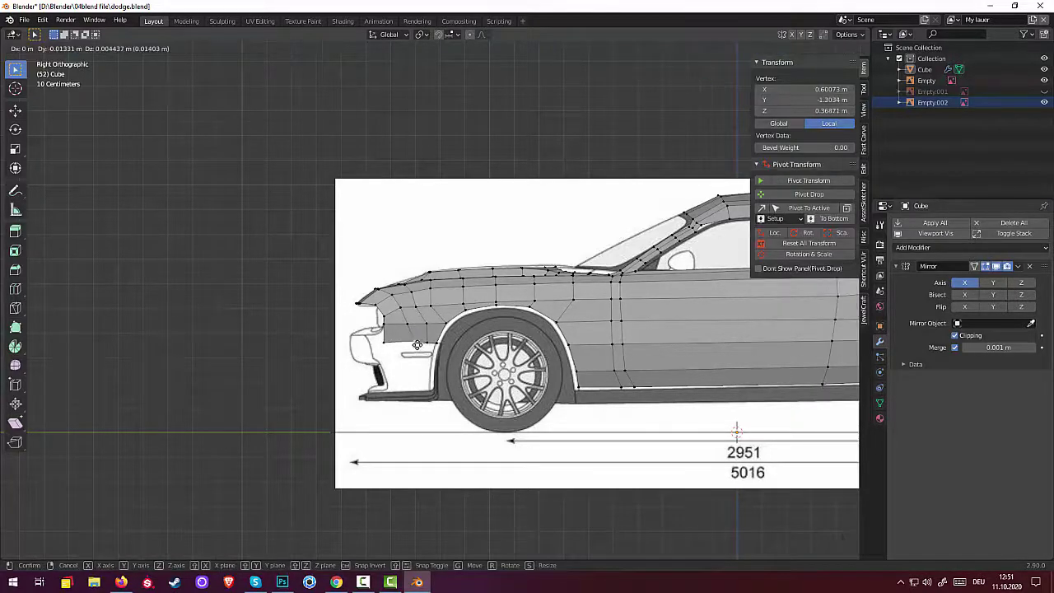
left_click(413, 347)
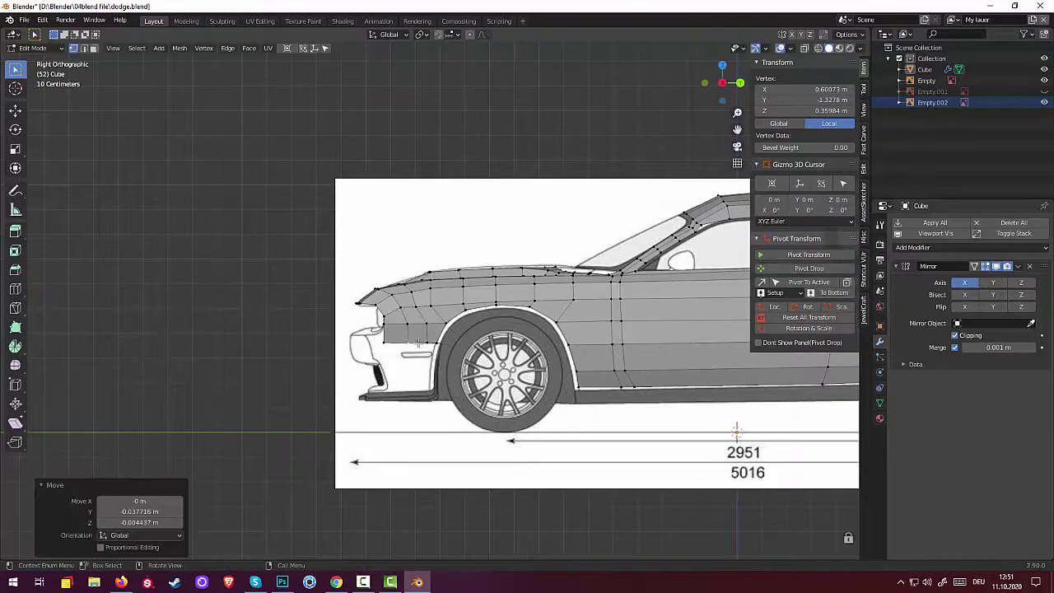
Step: Shift three front fender vertices to follow the reference outline
left_click(418, 308)
key("g")
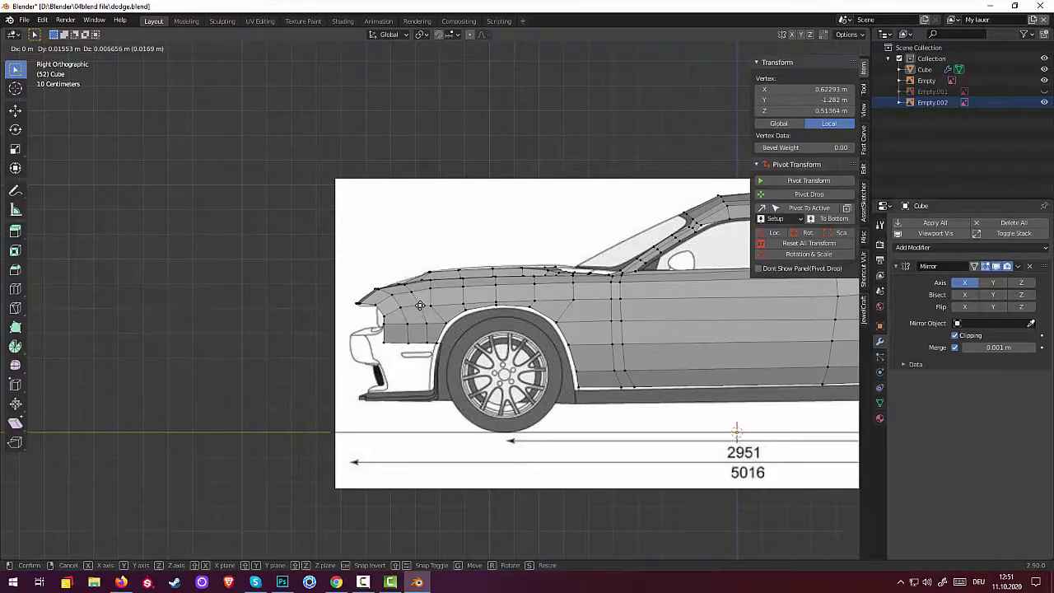
left_click(427, 307)
left_click(429, 307)
key("g")
left_click(439, 306)
left_click(416, 305)
key("g")
left_click(415, 293)
Step: Align a hood-edge vertex, a front body vertex and a headlight vertex to the drawing
left_click(412, 290)
key("g")
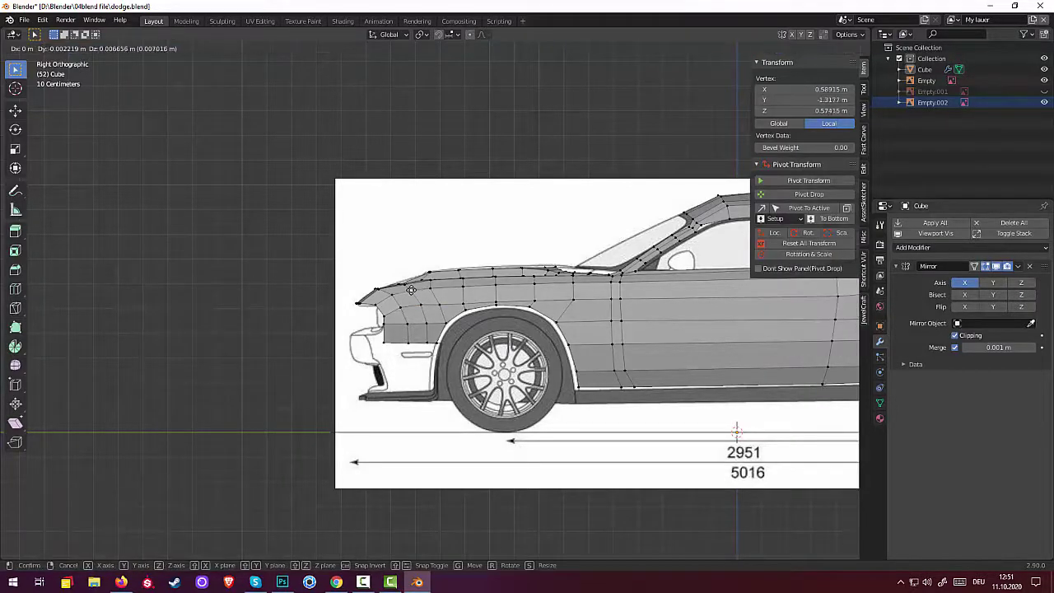
left_click(413, 295)
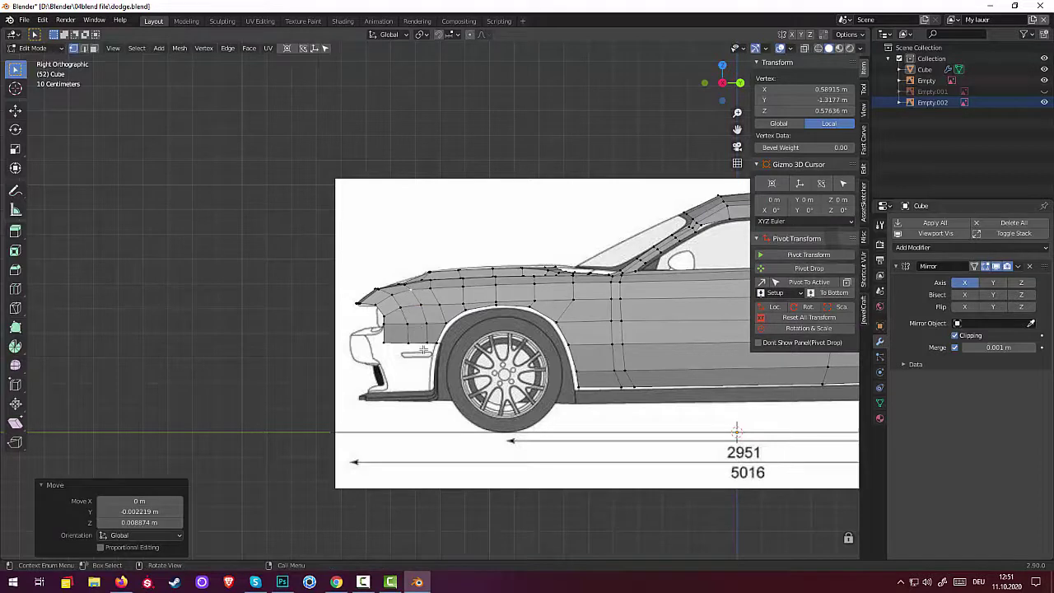
left_click(444, 306)
key("g")
left_click(441, 308)
left_click(381, 331)
key("g")
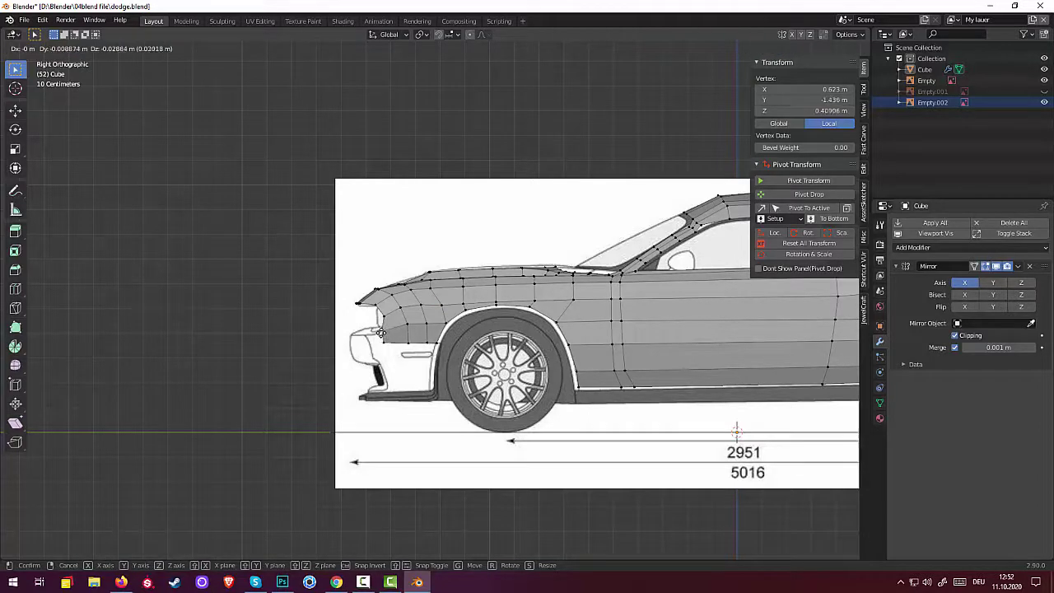
left_click(384, 332)
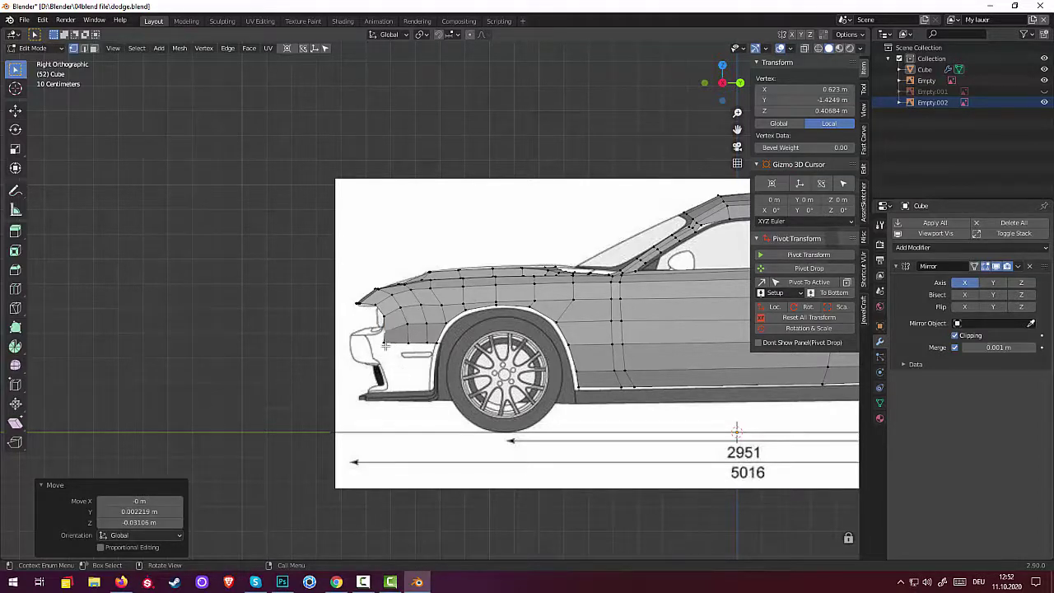
Step: Move a pair of front bumper vertices together, then select two more front vertices
left_click(387, 344, "shift")
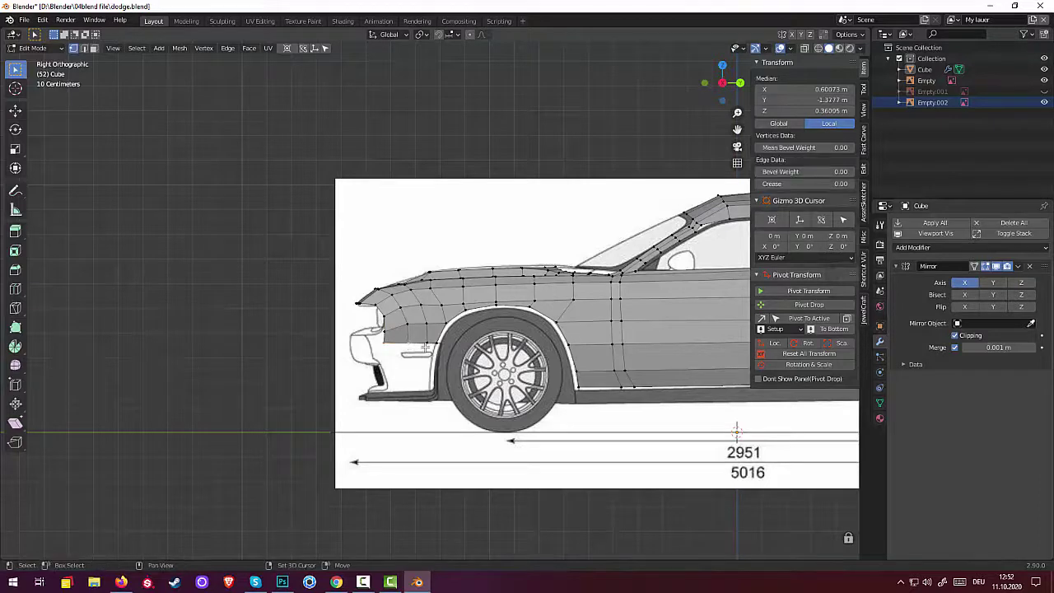
left_click(434, 347, "shift")
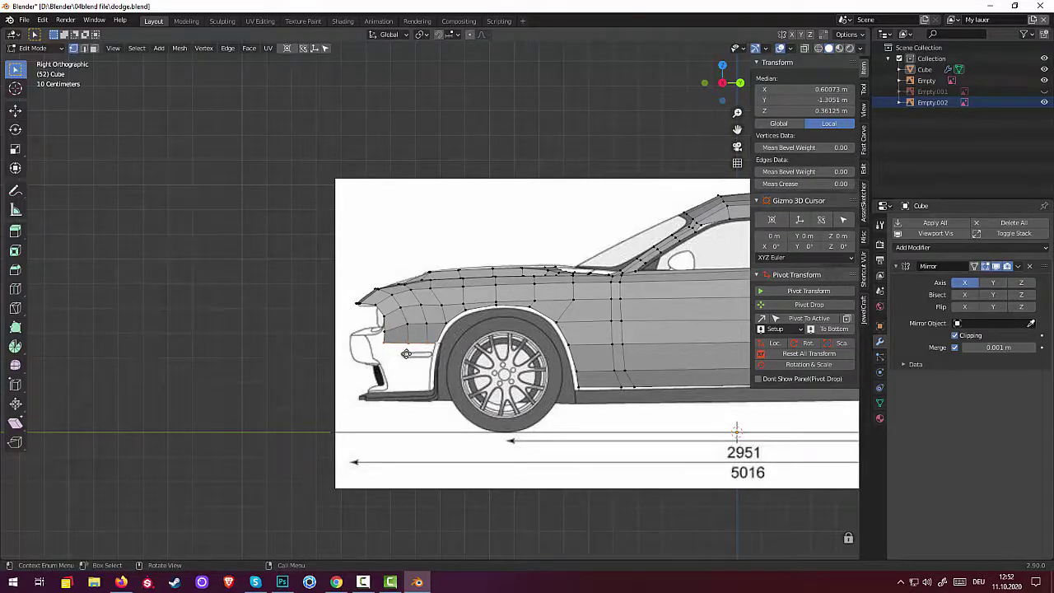
key("g")
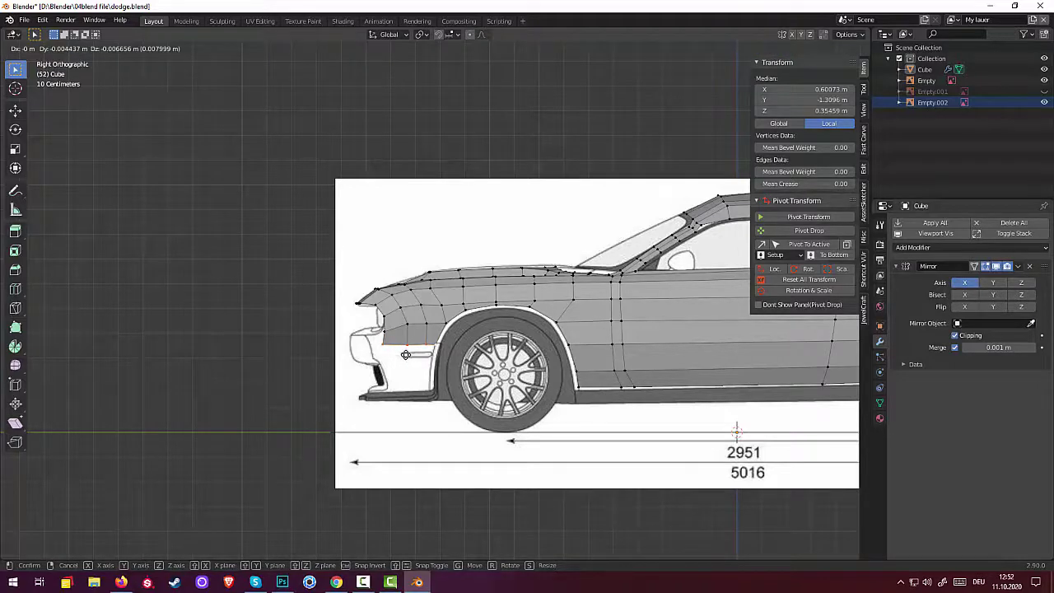
left_click(405, 354)
left_click(384, 348)
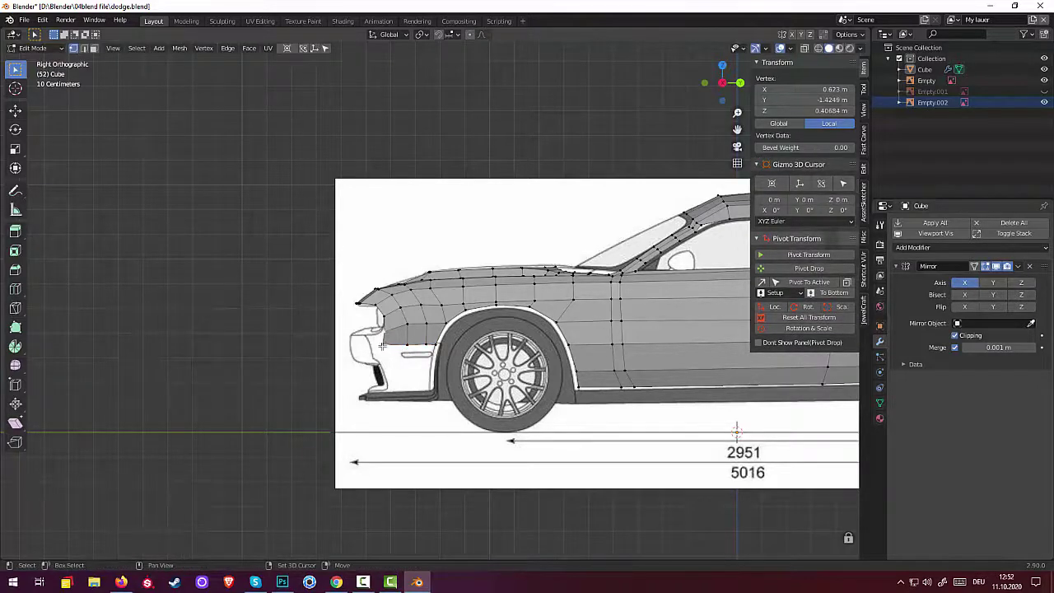
left_click(383, 355, "shift")
Step: Extrude the nose's front edge loop forward to form a bumper section
left_click(83, 48)
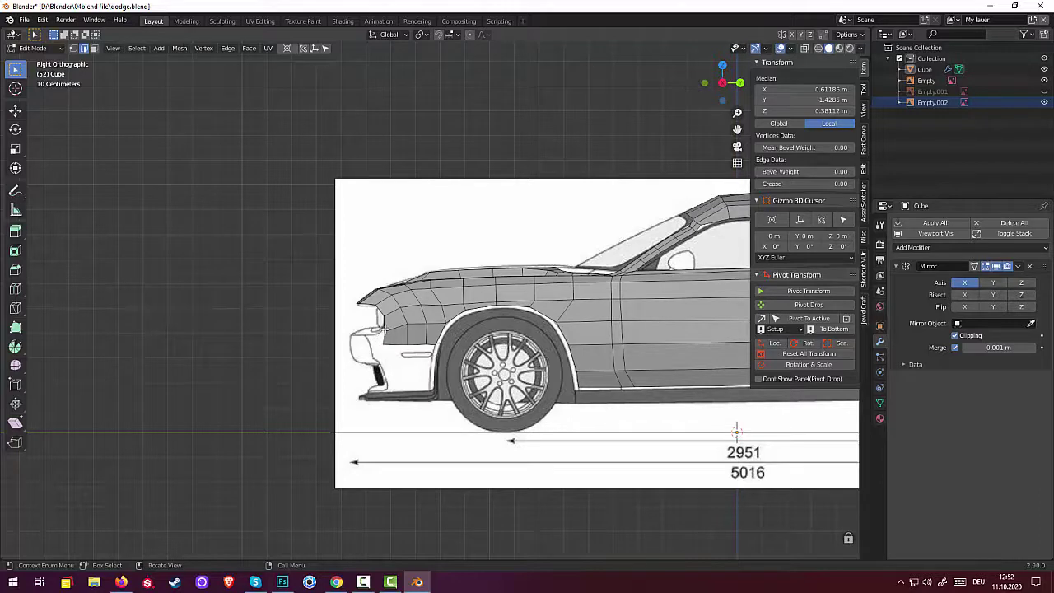
left_click(401, 424, "ctrl")
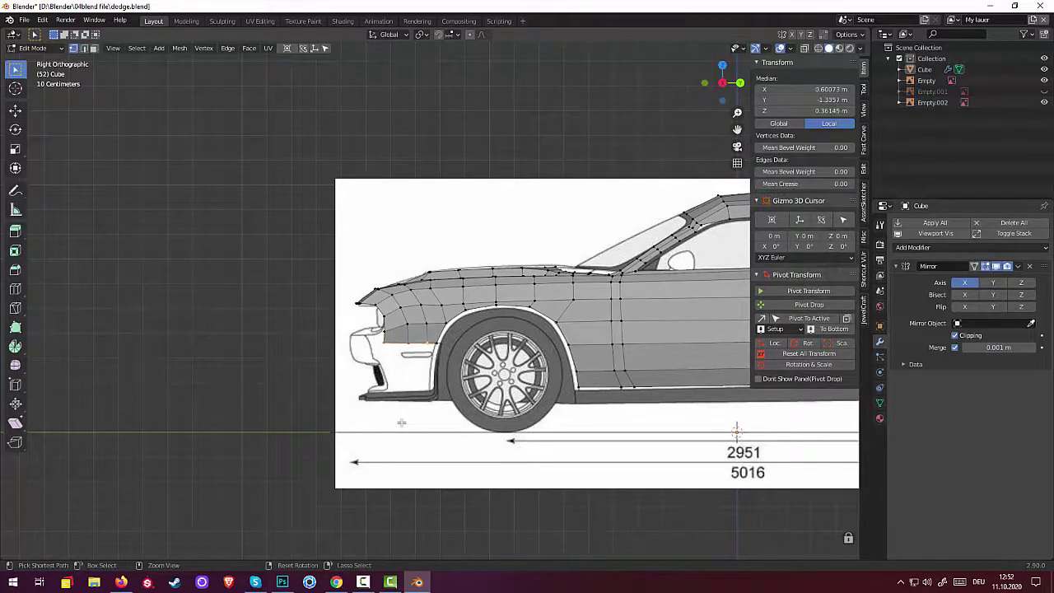
key("ctrl+z")
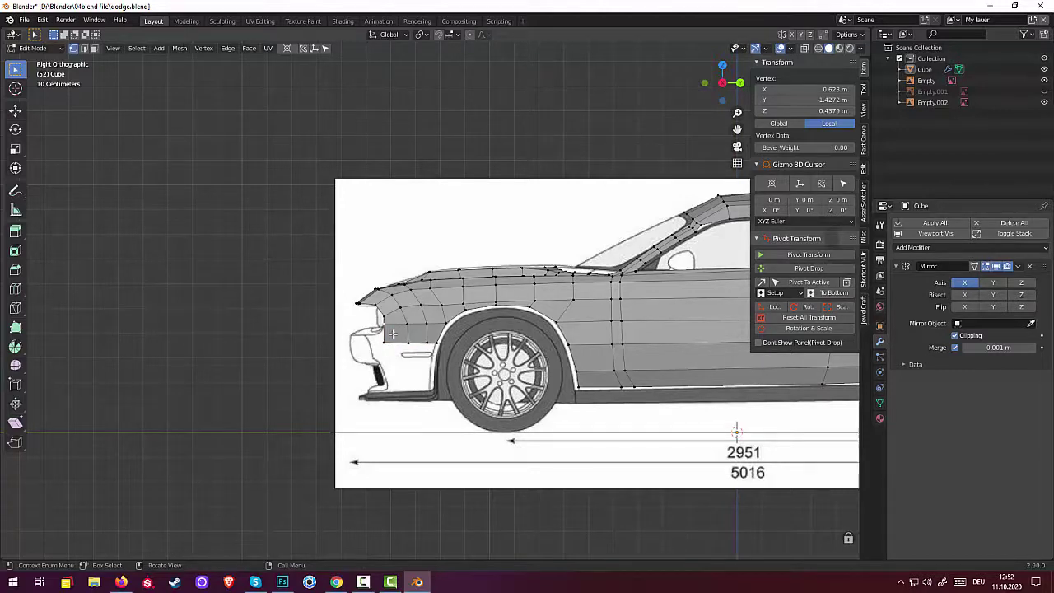
key("ctrl+z")
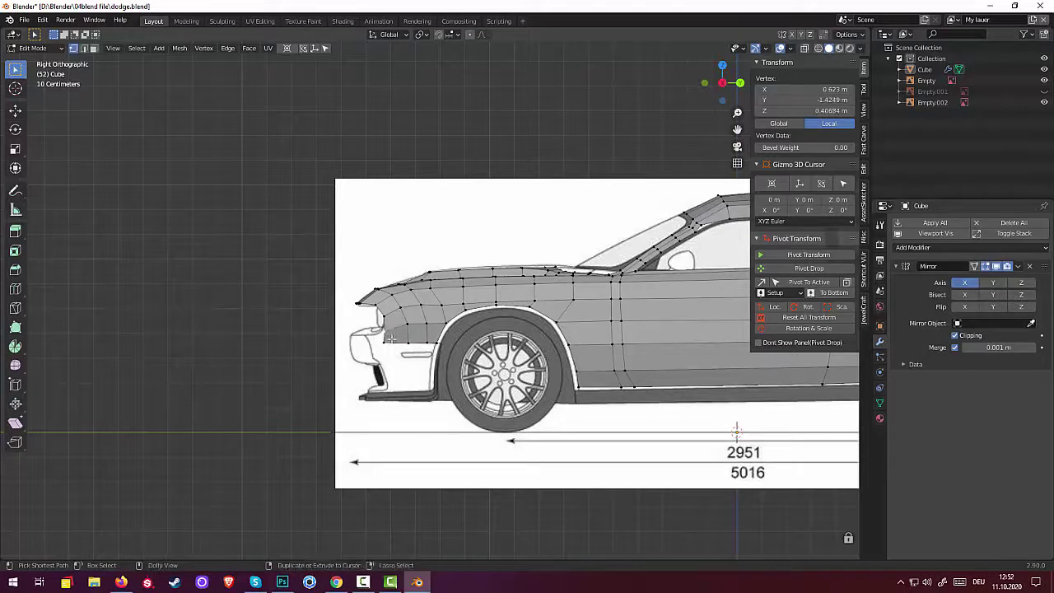
key("ctrl+z")
key("ctrl+z")
key("ctrl+z")
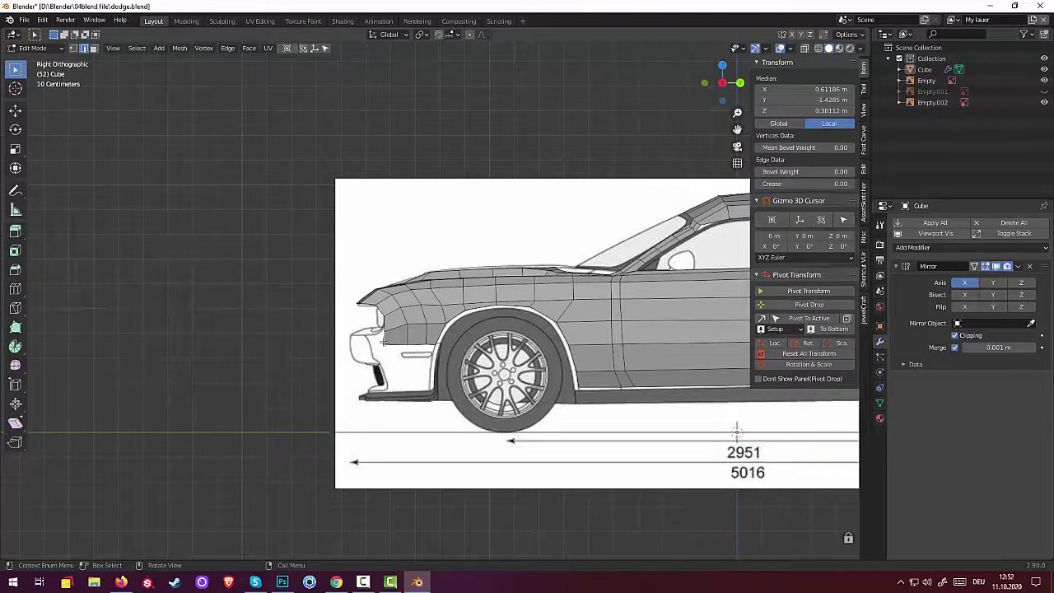
key("g")
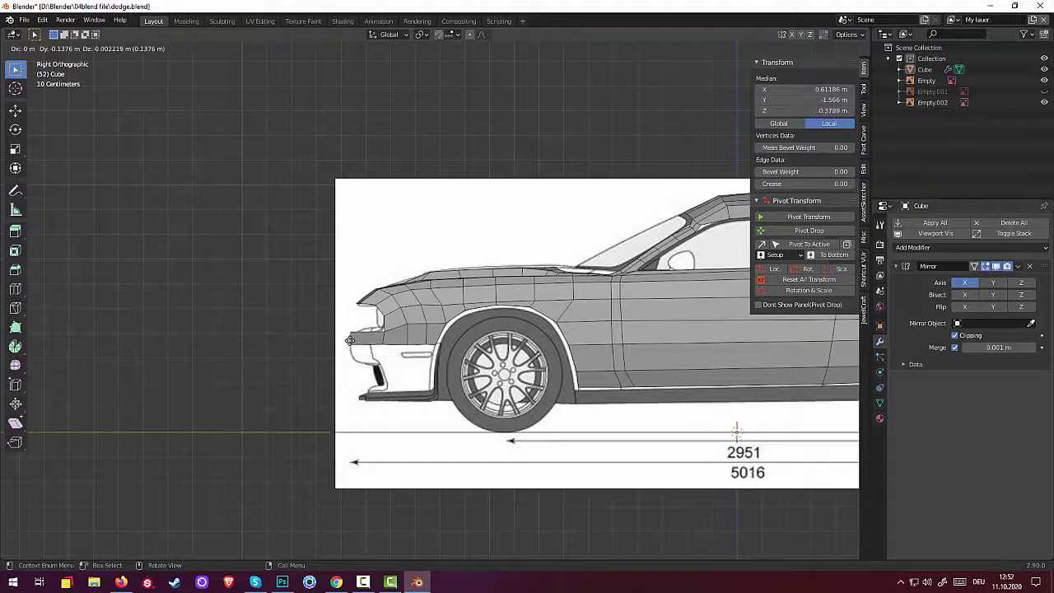
left_click(350, 340)
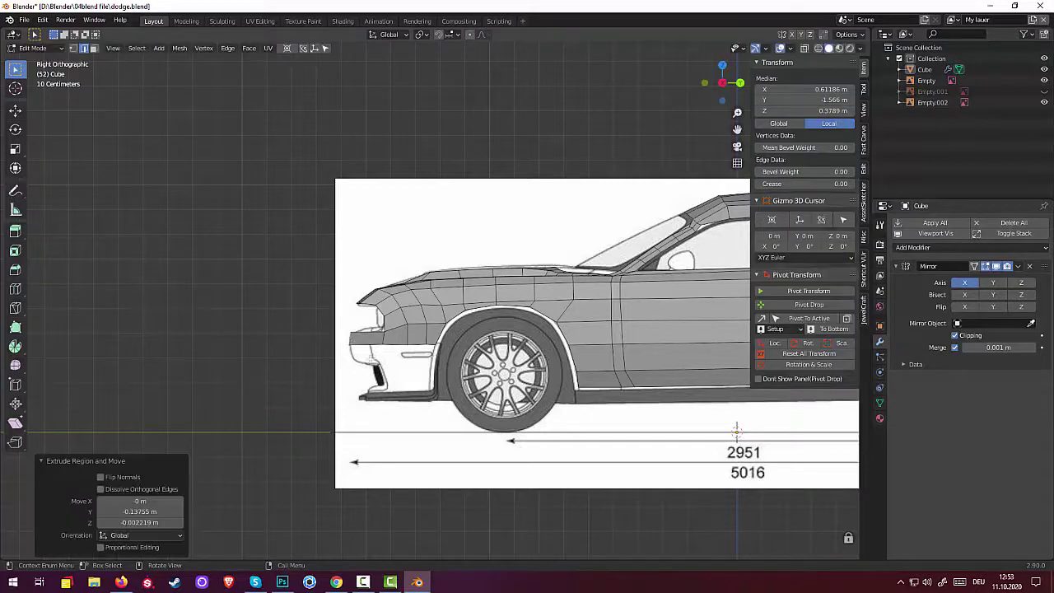
Step: In vertex mode, move the first new bumper vertices onto the reference bumper outline
left_click(73, 49)
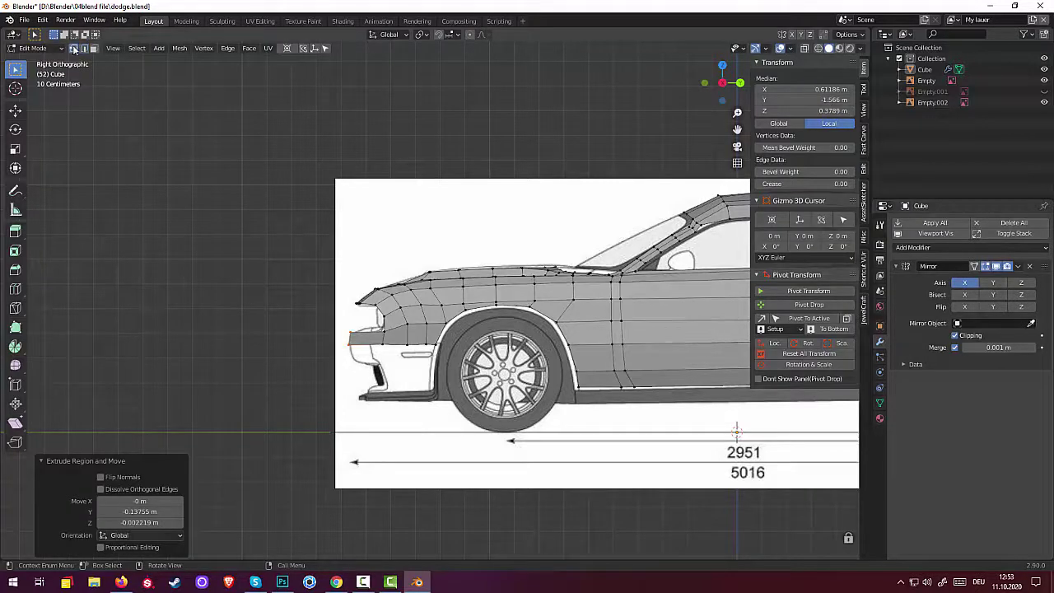
left_click(383, 332)
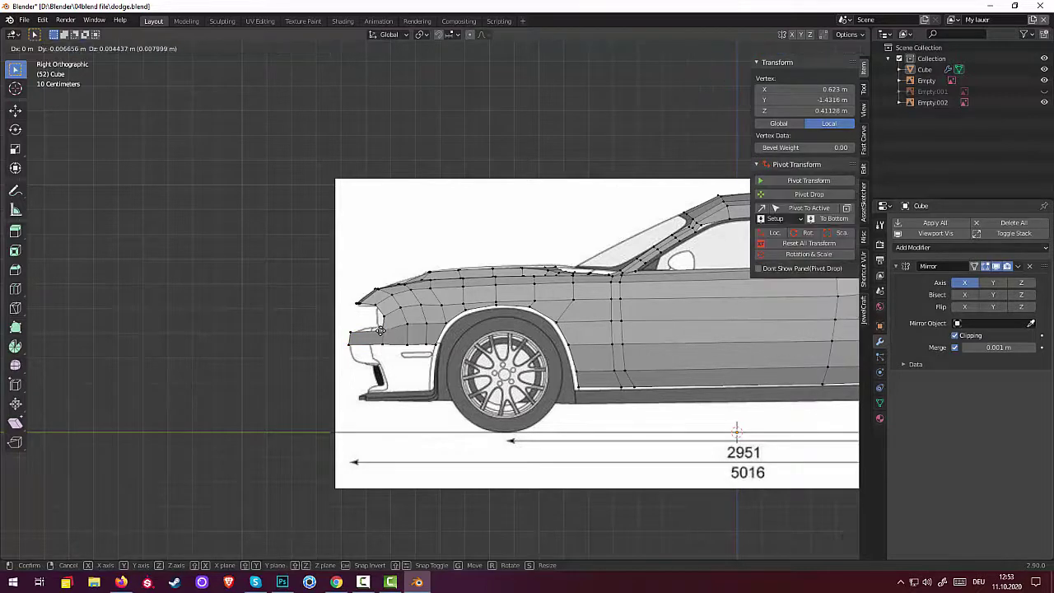
key("g")
left_click(378, 330)
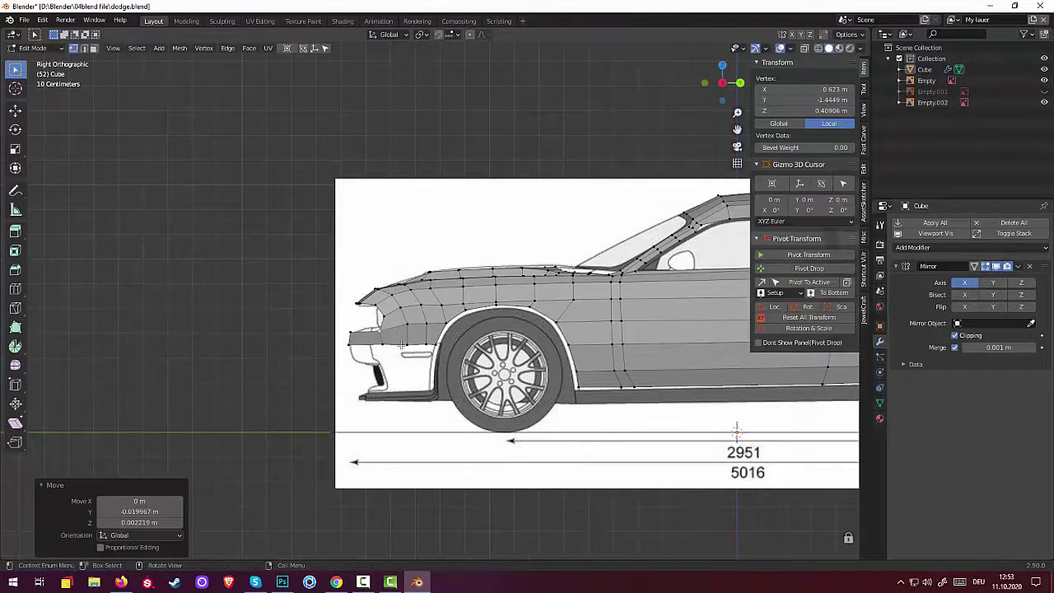
key("g")
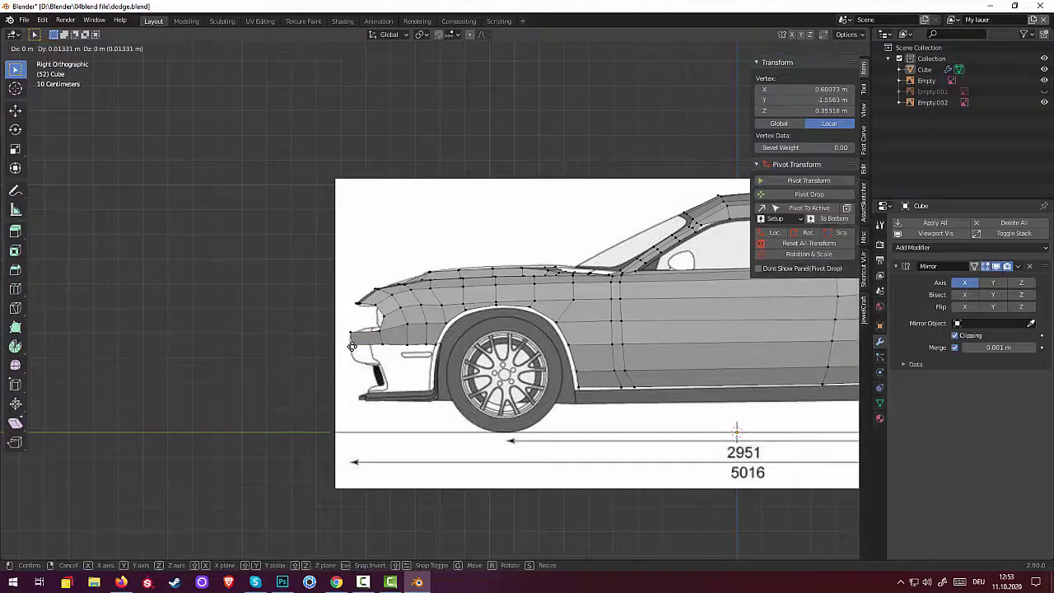
left_click(352, 339)
left_click(352, 338)
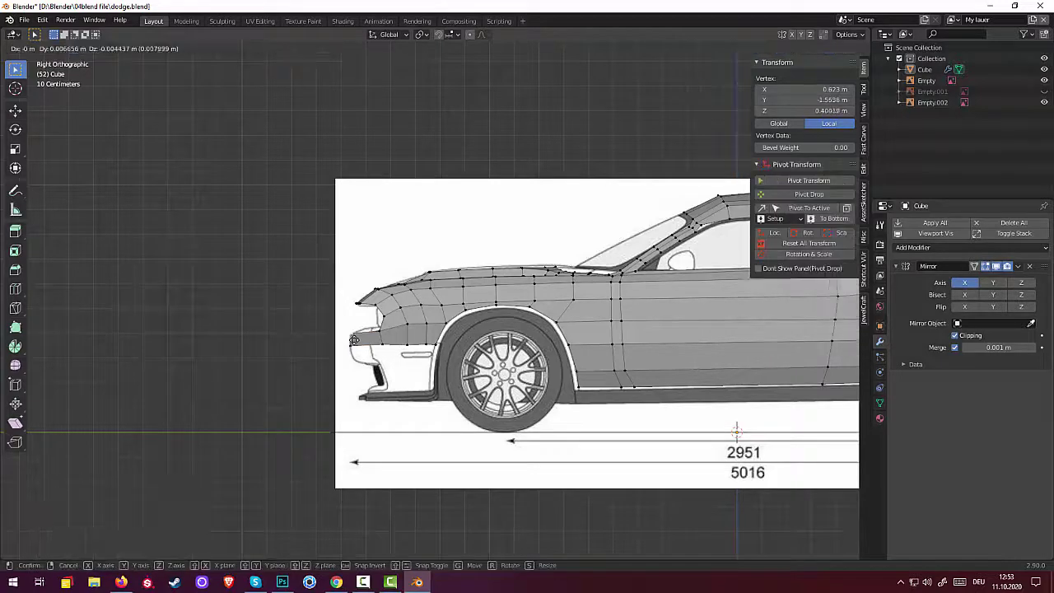
key("g")
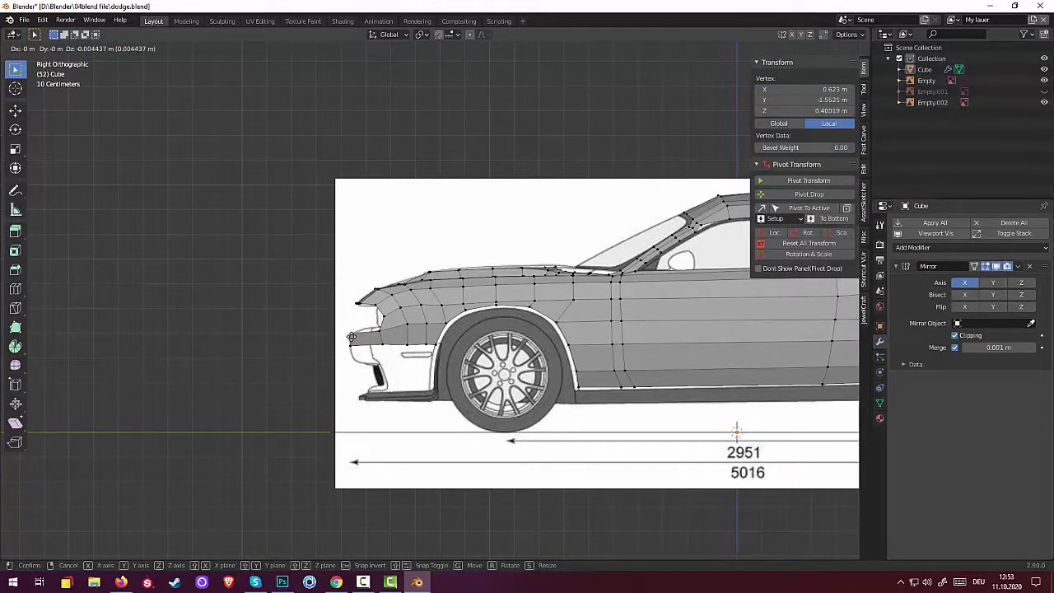
left_click(352, 337)
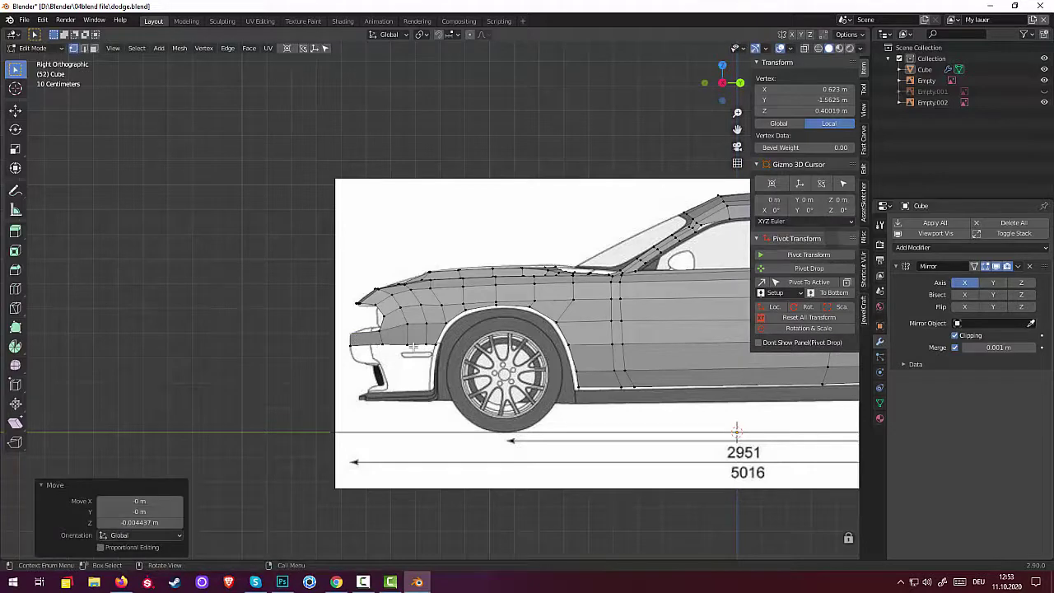
Step: Fit three more bumper vertices to the drawn bumper outline
left_click(406, 323)
key("g")
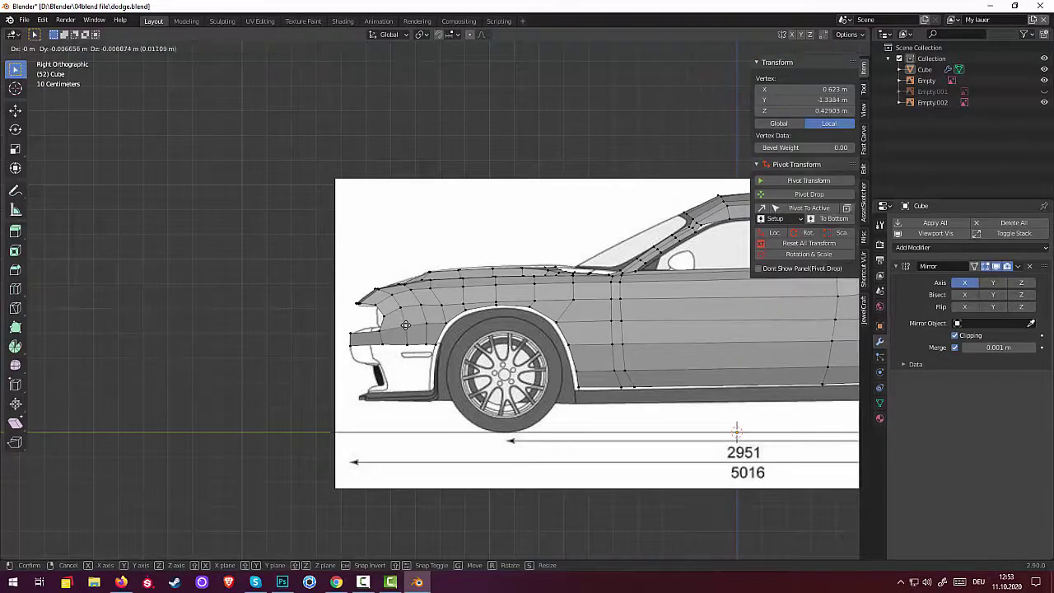
left_click(407, 333)
left_click(406, 341)
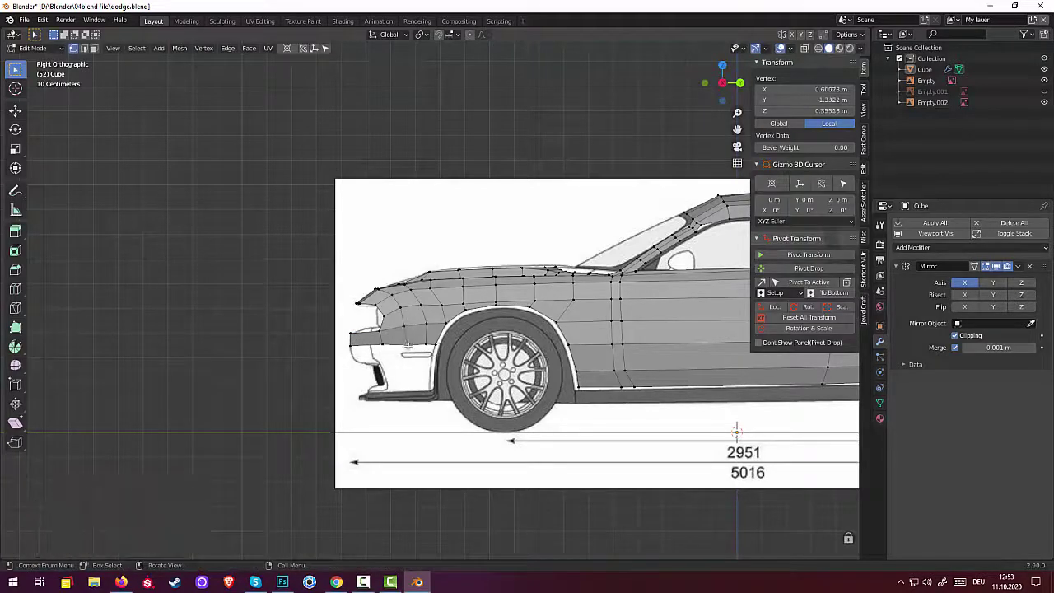
key("g")
left_click(404, 344)
left_click(384, 345)
key("g")
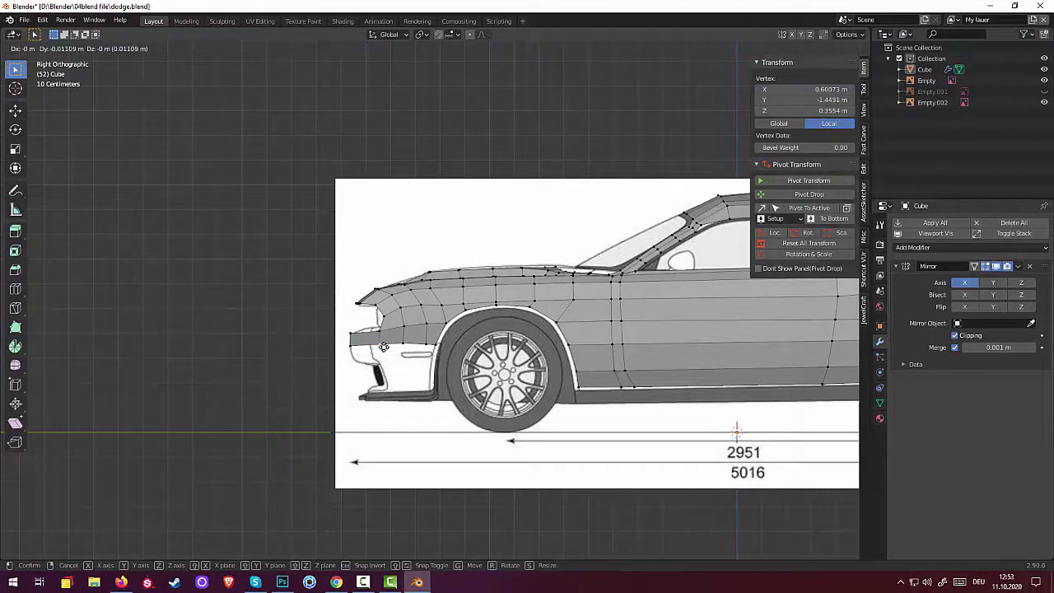
left_click(384, 347)
Step: Lower the front bumper vertex about 0.0067 m straight down, then select a front hood vertex
left_click(360, 303)
key("g")
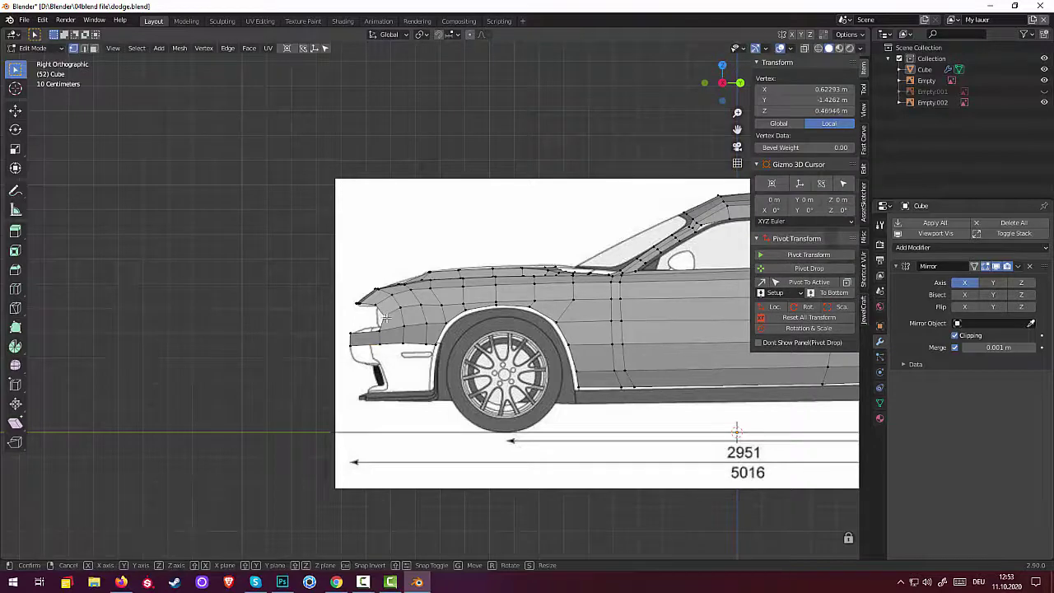
key("z")
left_click(363, 304)
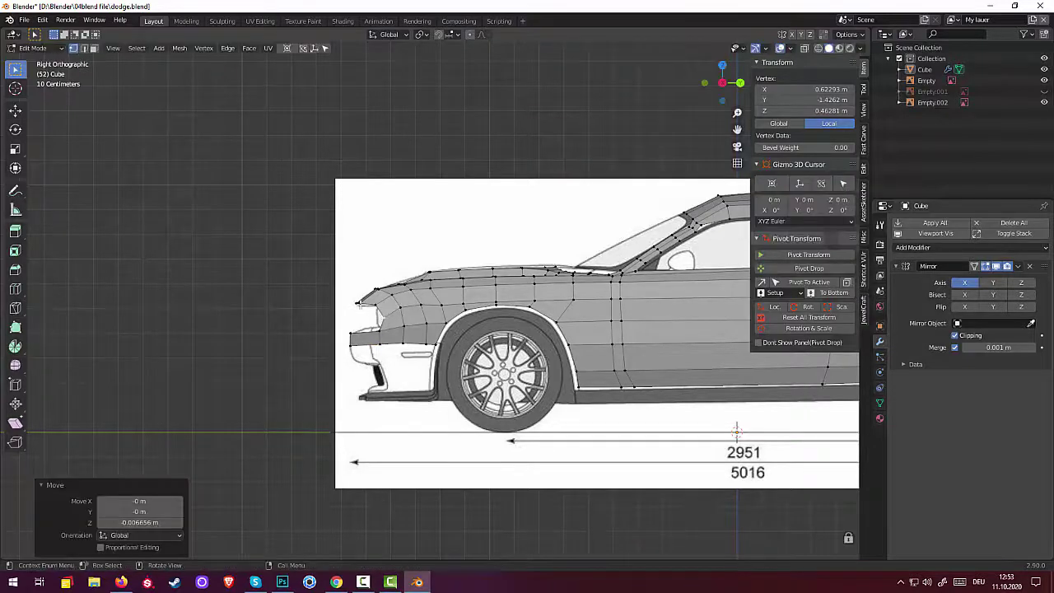
left_click(364, 313)
Step: Reposition the selected nose vertex from an angled view
mouse_move(377, 316)
middle_mouse_down()
mouse_move(436, 351)
mouse_move(571, 349)
middle_mouse_up()
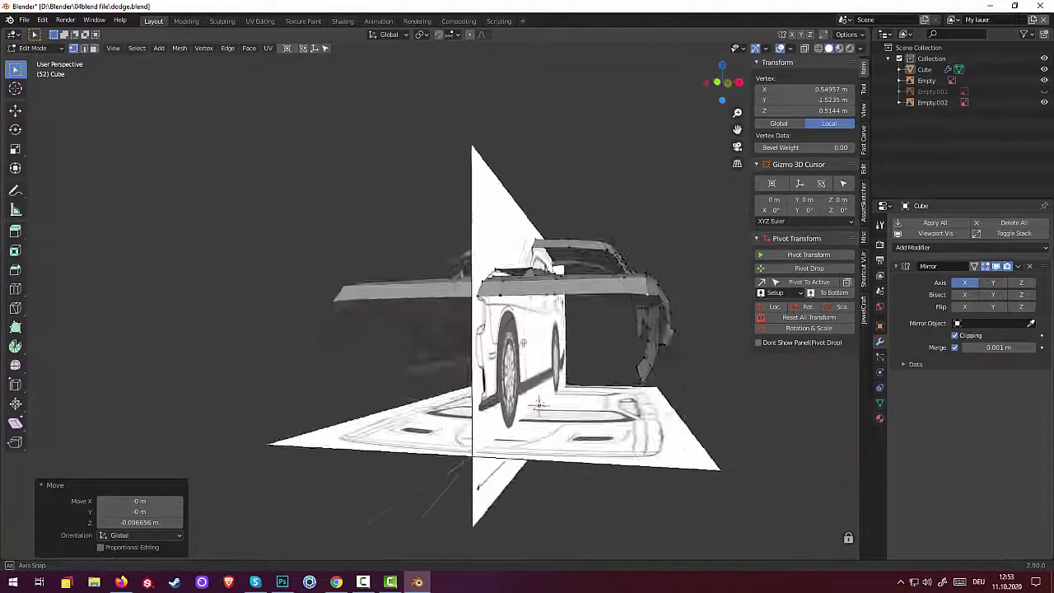
key("g")
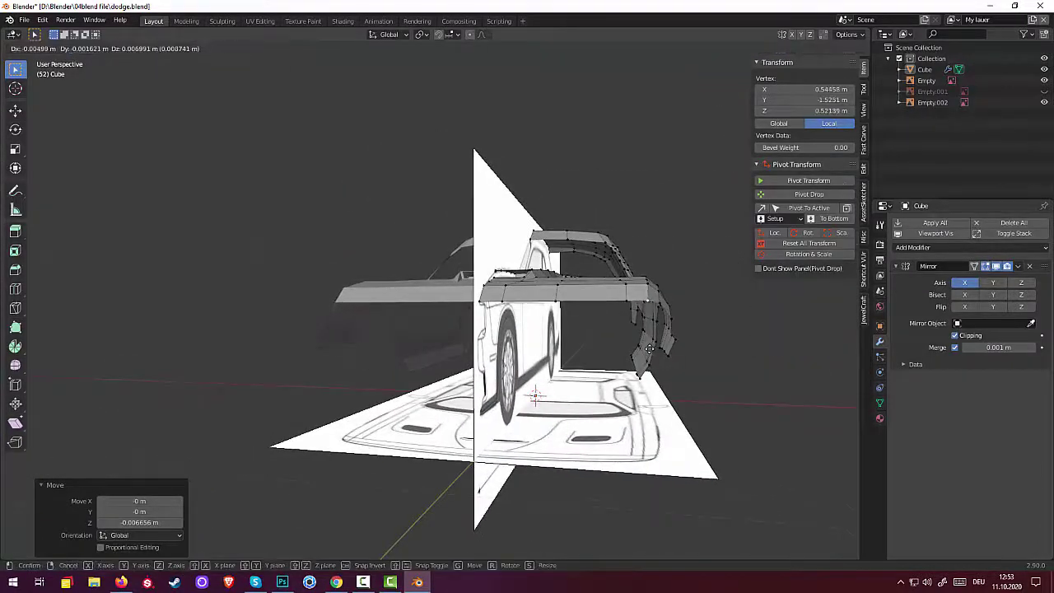
left_click(655, 352)
Step: In Right Orthographic view, lower a vertex above the front wheel arch onto the side reference, then deselect
middle_click_drag(709, 368, 596, 365)
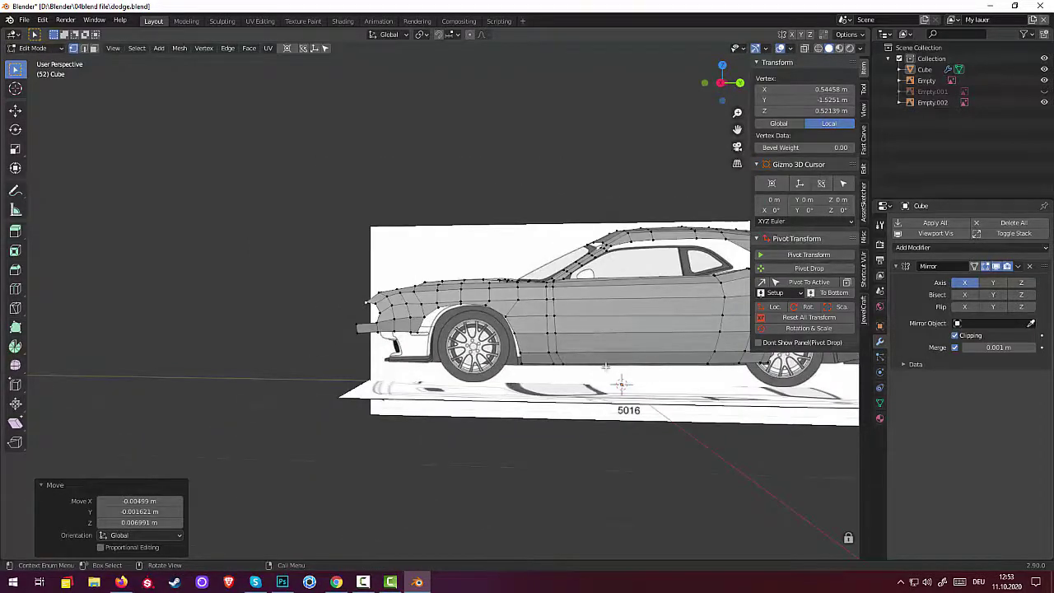
middle_click_drag(621, 383, 616, 377)
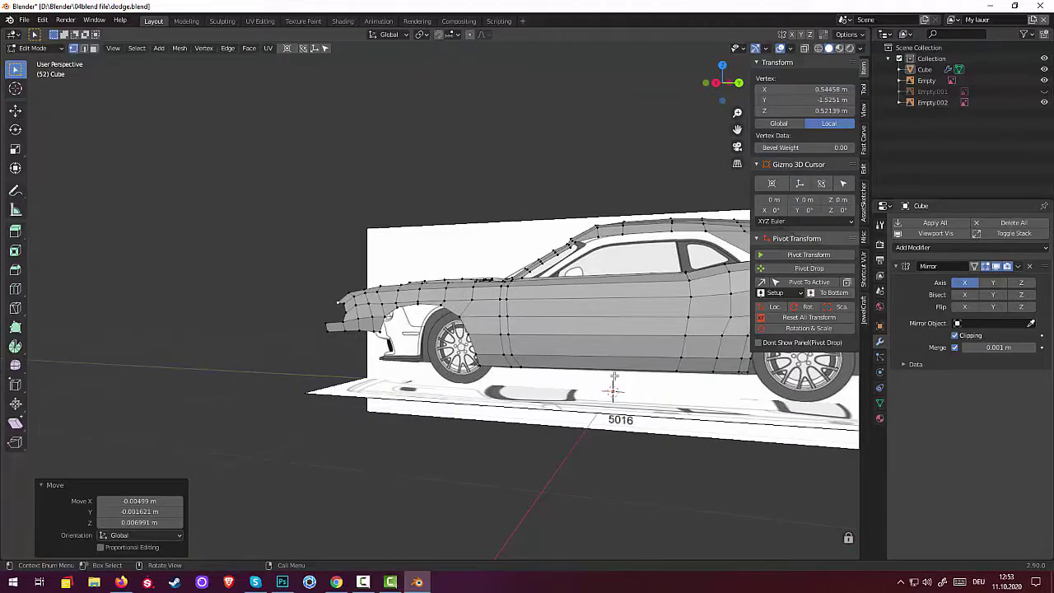
key("KP_3")
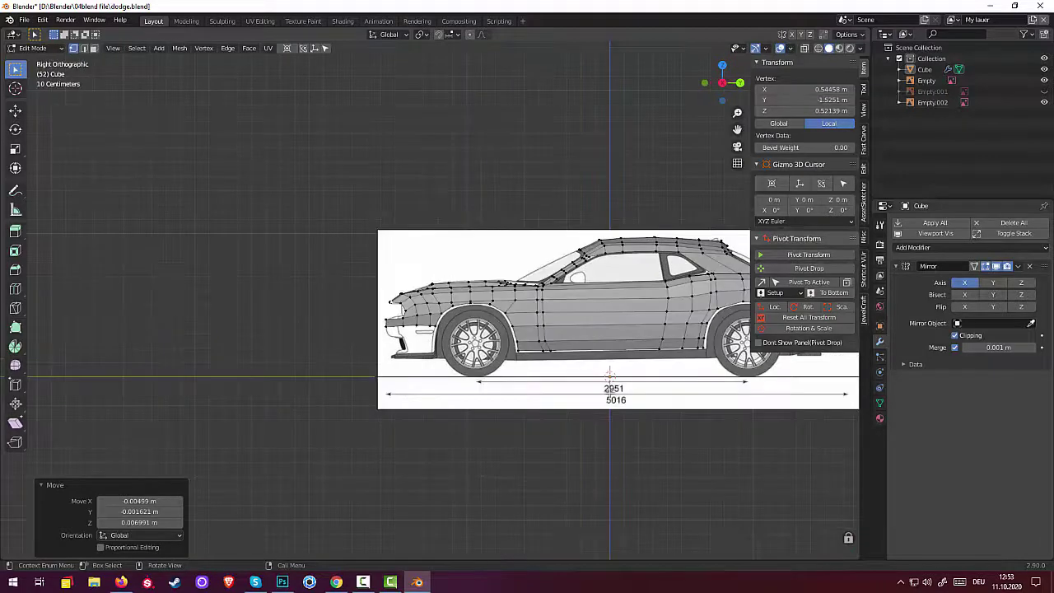
scroll(393, 371, "up", 1)
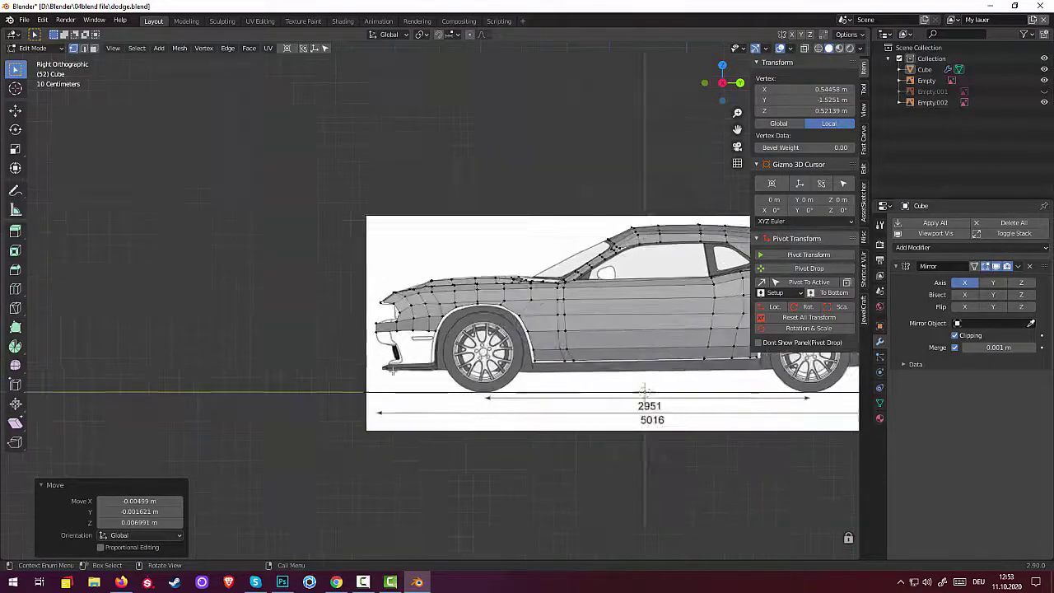
scroll(373, 357, "up", 1)
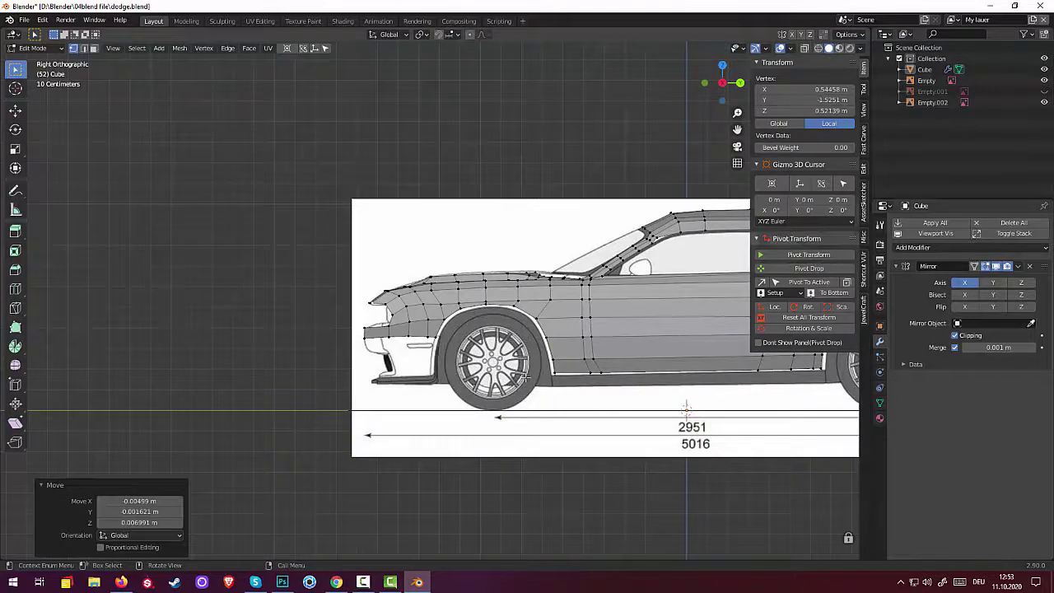
scroll(527, 379, "down", 2)
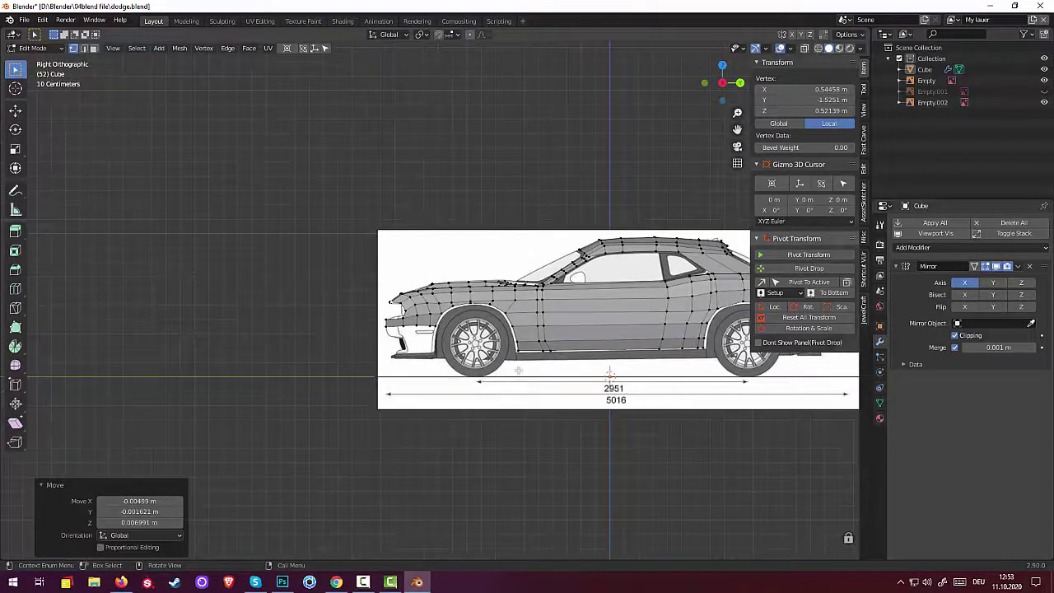
scroll(518, 370, "up", 1)
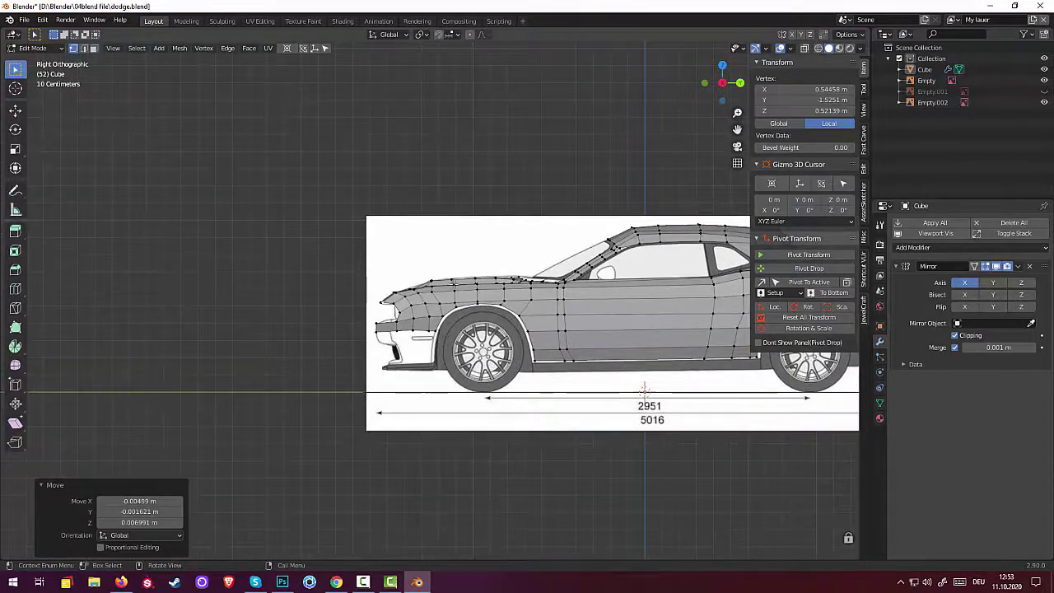
left_click(454, 286)
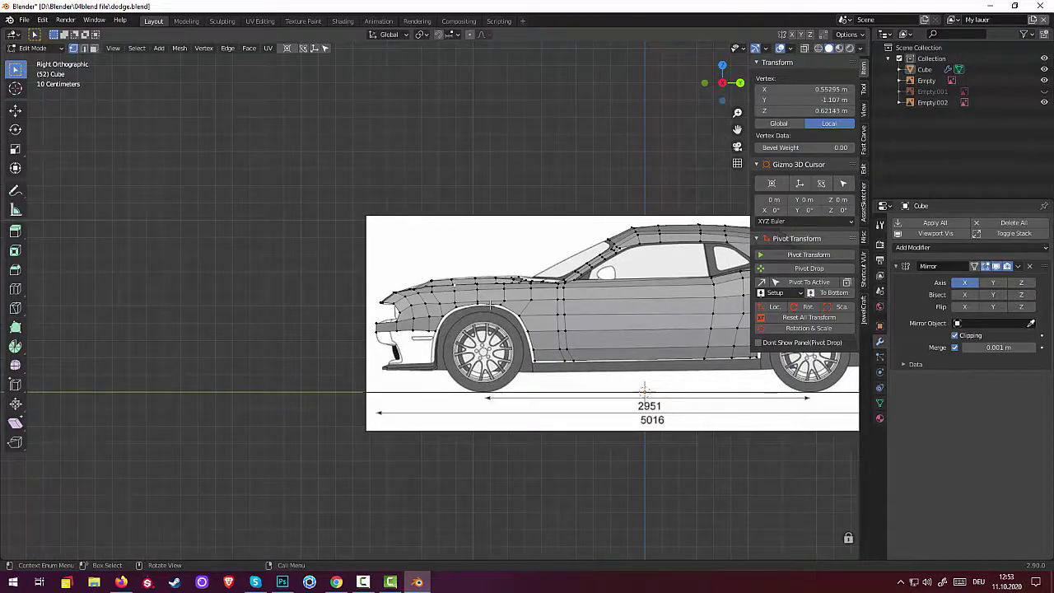
key("g")
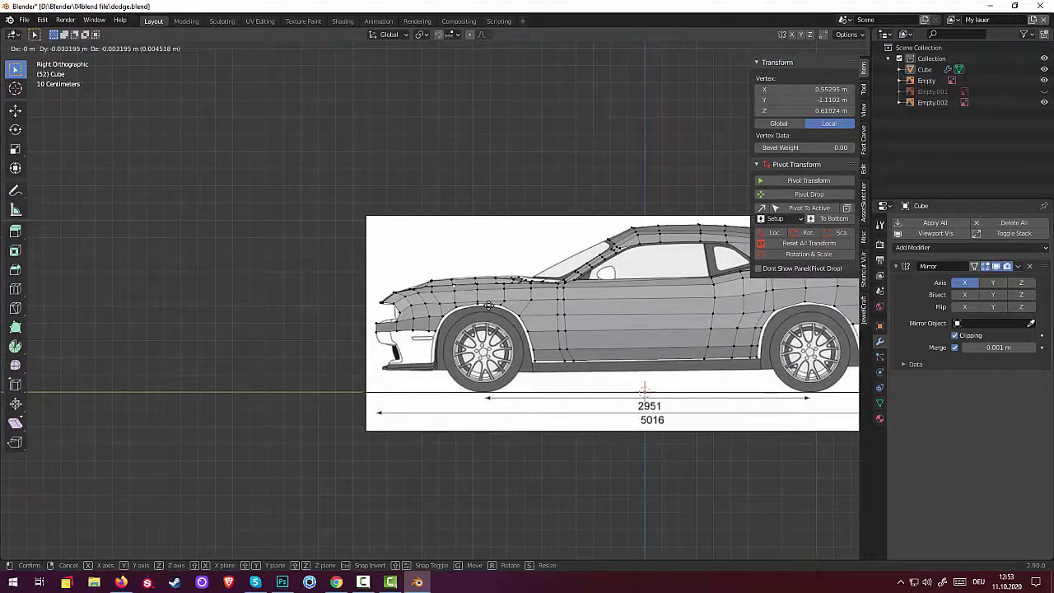
left_click(489, 306)
key("alt+a")
mouse_move(527, 346)
middle_mouse_down()
mouse_move(661, 403)
mouse_move(668, 388)
mouse_move(637, 377)
middle_mouse_up()
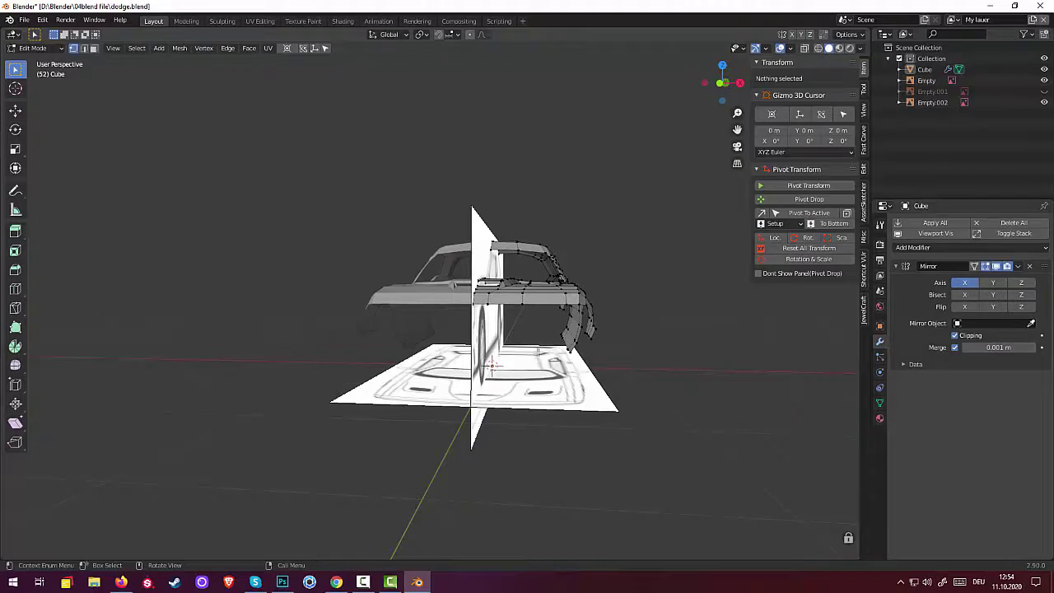
Step: Hide the Empty.002 and Empty reference image planes
mouse_move(592, 363)
middle_mouse_down()
mouse_move(492, 363)
mouse_move(666, 401)
middle_mouse_up()
scroll(561, 352, "down", 3)
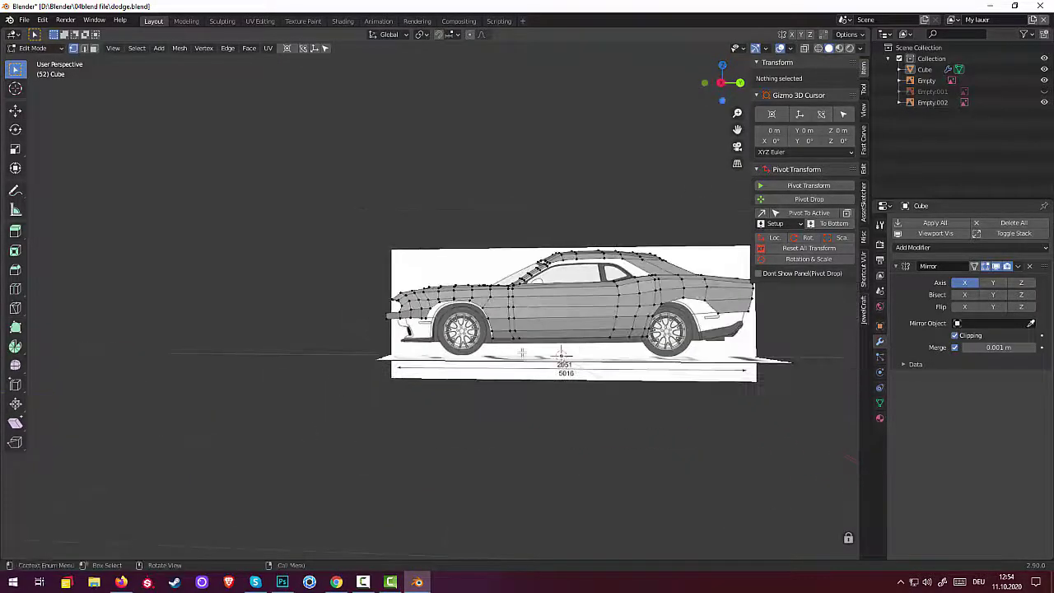
middle_click_drag(561, 355, 563, 383)
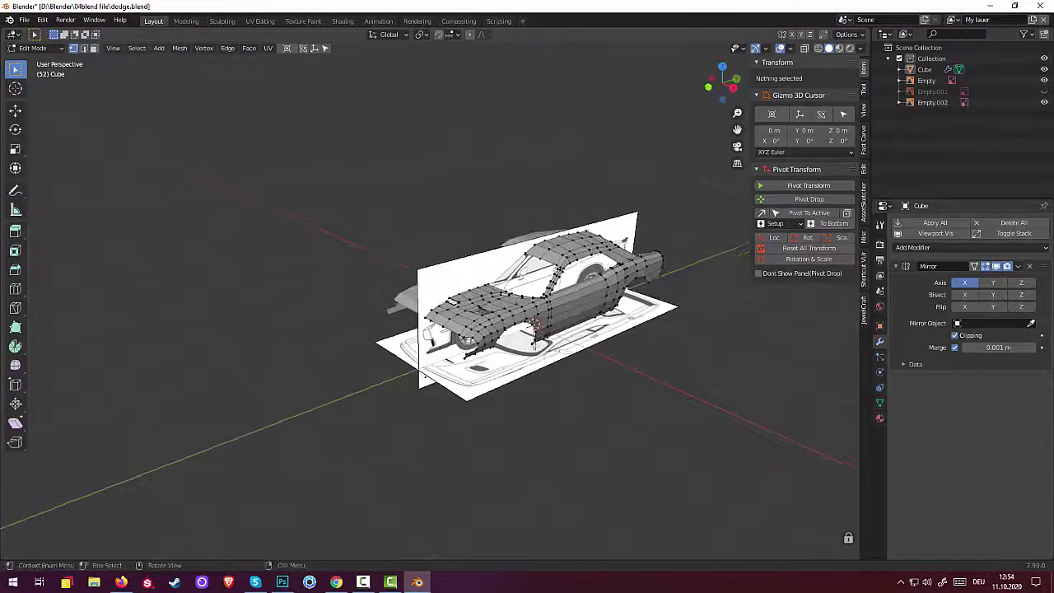
scroll(535, 346, "up", 3)
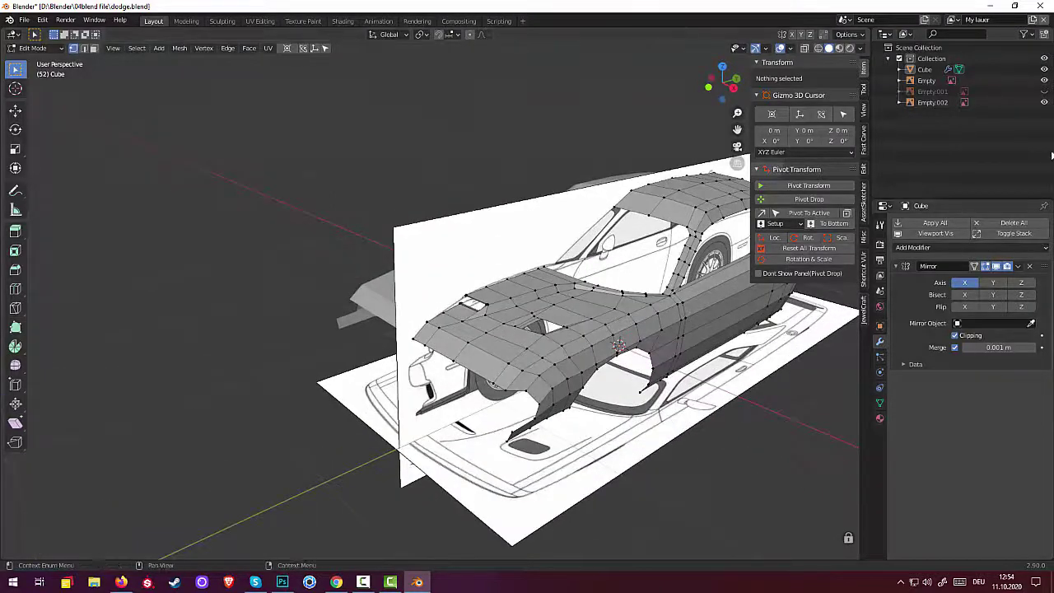
left_click(1045, 103)
left_click(1045, 81)
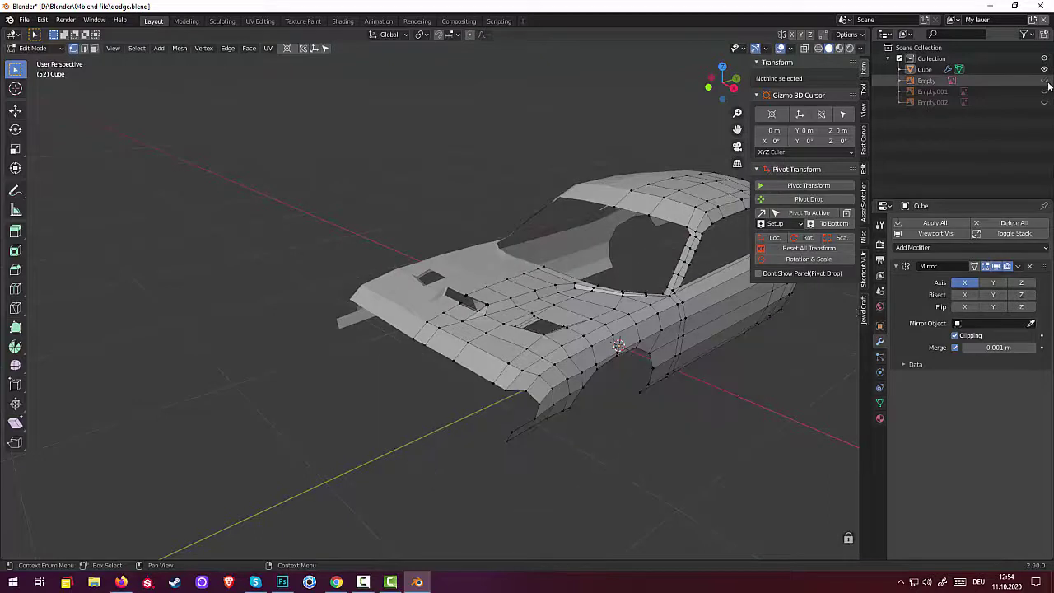
Step: Return to Object Mode and select the mirrored car body to inspect its shape
left_click(37, 48)
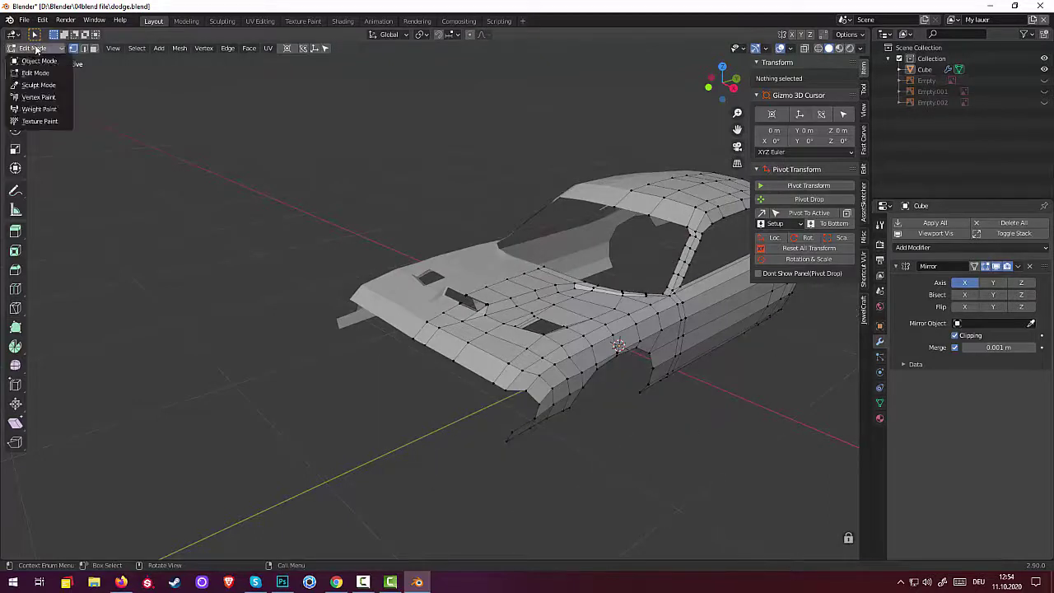
left_click(39, 60)
scroll(228, 279, "down", 2)
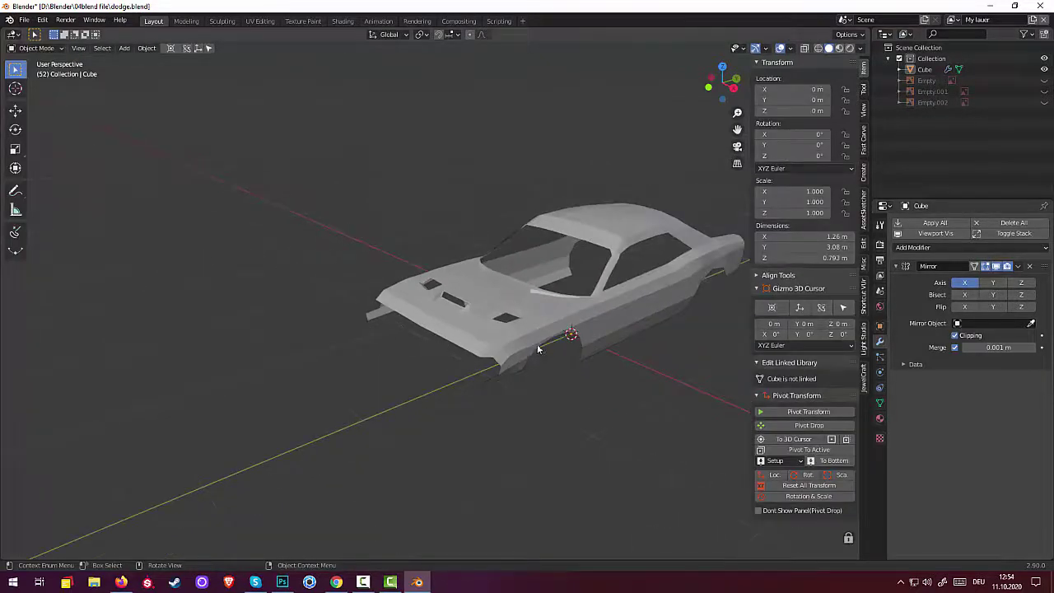
mouse_move(538, 350)
middle_mouse_down()
mouse_move(468, 359)
mouse_move(519, 348)
mouse_move(491, 351)
mouse_move(476, 339)
mouse_move(468, 355)
middle_mouse_up()
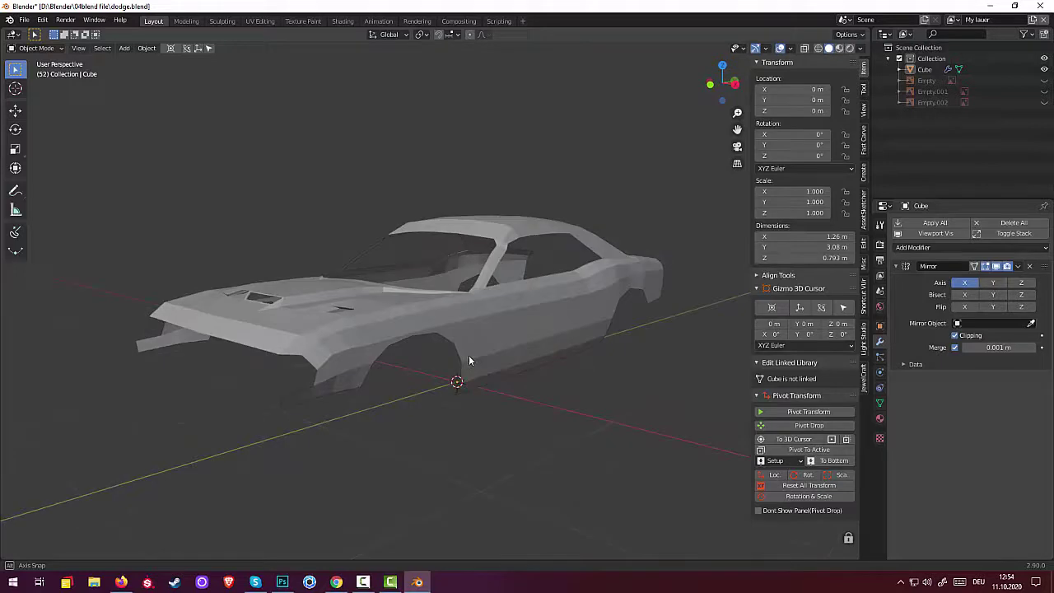
left_click(285, 398)
mouse_move(320, 415)
middle_mouse_down()
mouse_move(377, 422)
mouse_move(387, 412)
middle_mouse_up()
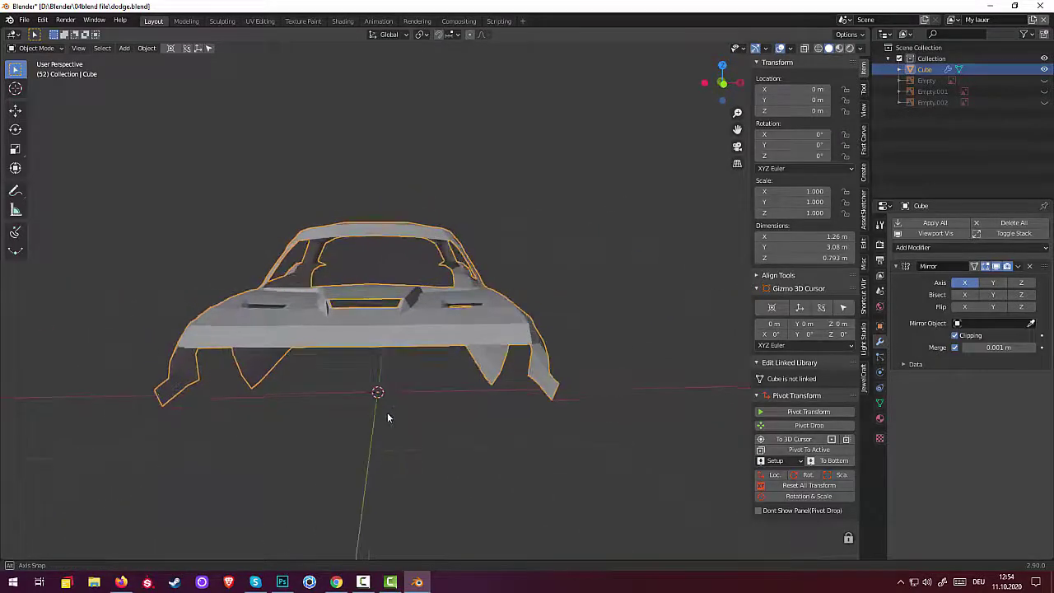
Step: In Edit Mode, shift the fender-tip vertex about 0.024 m along negative X
left_click(48, 50)
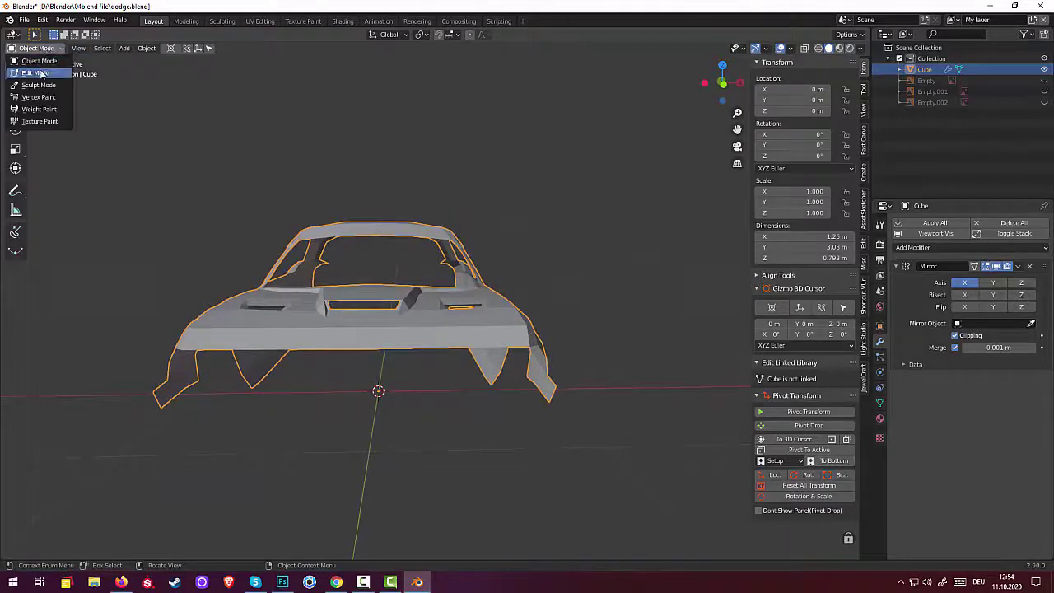
left_click(42, 73)
left_click(550, 399)
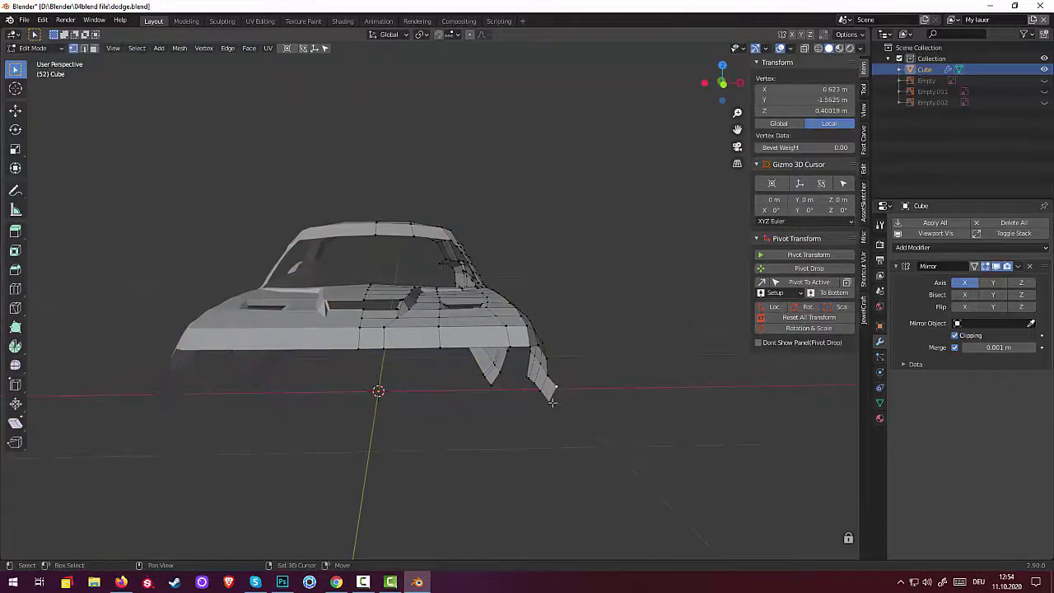
mouse_move(567, 412)
middle_mouse_down()
mouse_move(645, 437)
mouse_move(652, 485)
mouse_move(623, 494)
middle_mouse_up()
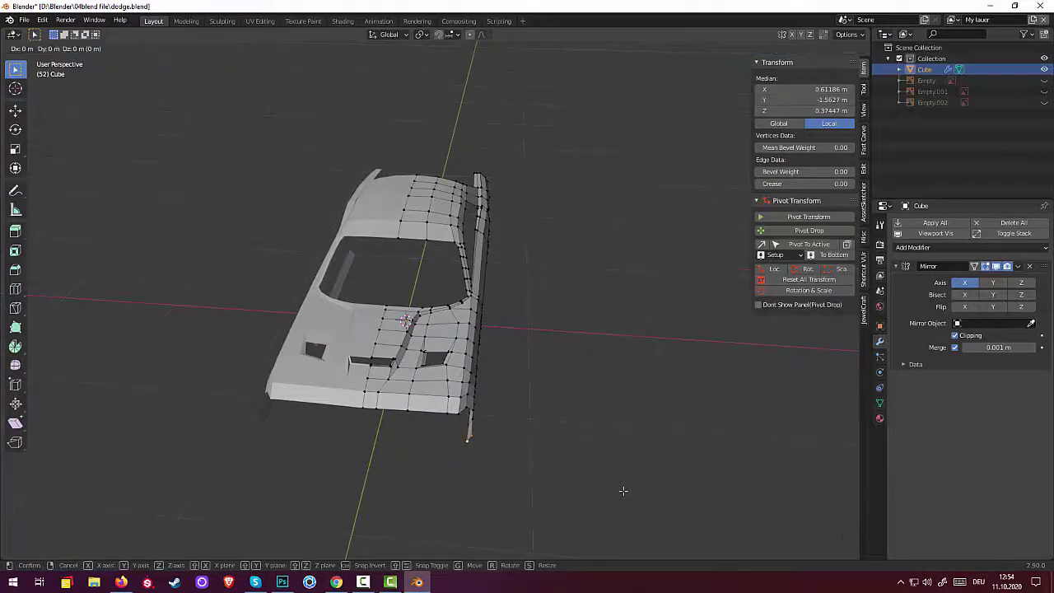
key("g")
key("x")
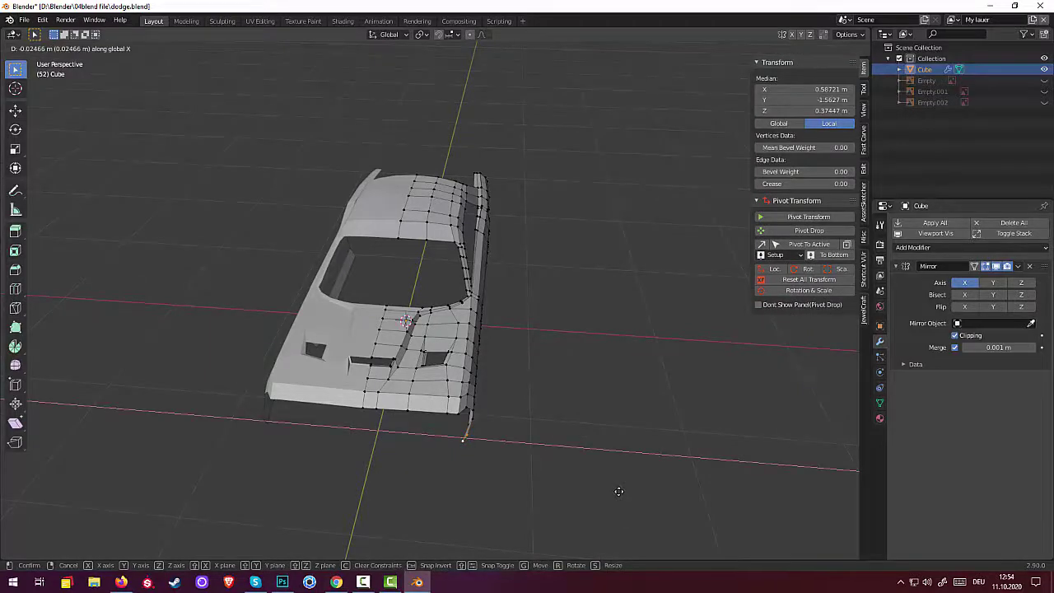
left_click(620, 492)
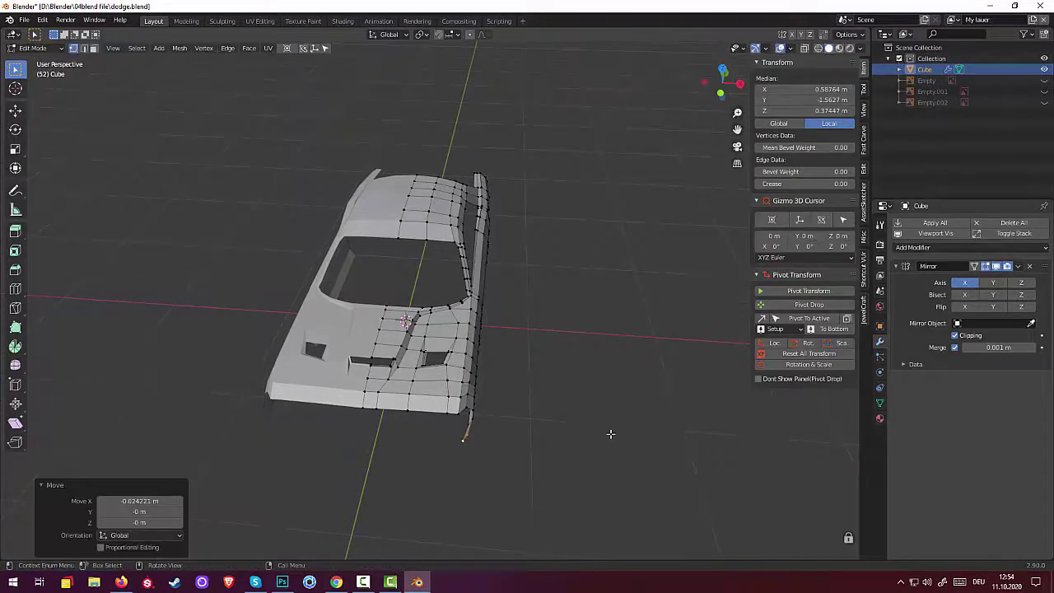
left_click(612, 402)
Step: Orbit around the front end and show the vertical reference image again
mouse_move(612, 402)
middle_mouse_down()
mouse_move(597, 358)
mouse_move(478, 373)
mouse_move(506, 354)
mouse_move(431, 459)
mouse_move(565, 434)
mouse_move(640, 398)
middle_mouse_up()
scroll(635, 400, "down", 3)
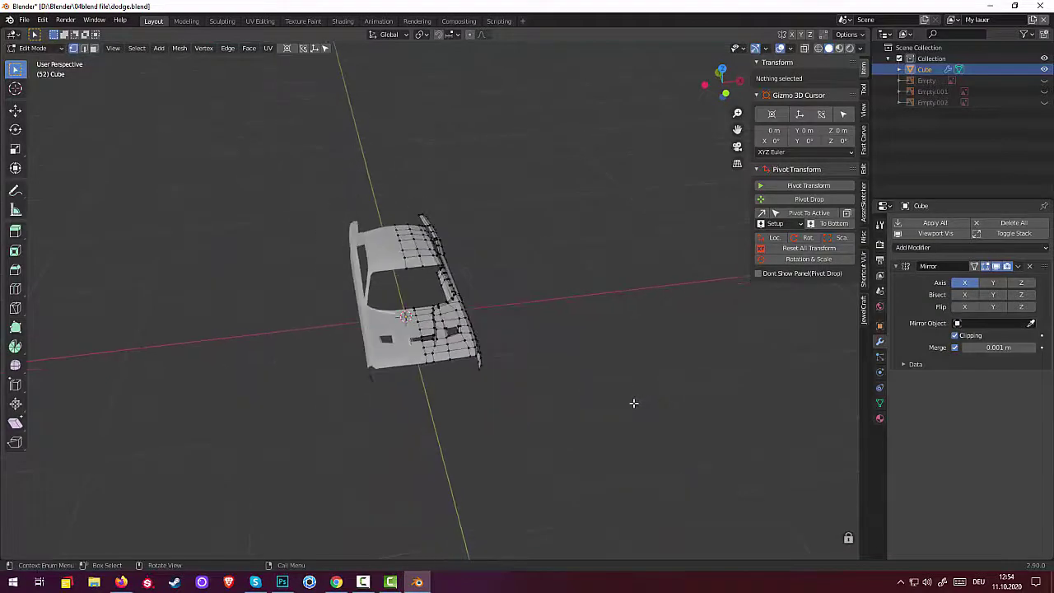
left_click(1044, 102)
Step: Unhide Empty.001 and Empty, then move the bumper corner vertex about 0.042 m X, 0.038 m Y onto the top outline
left_click(1045, 92)
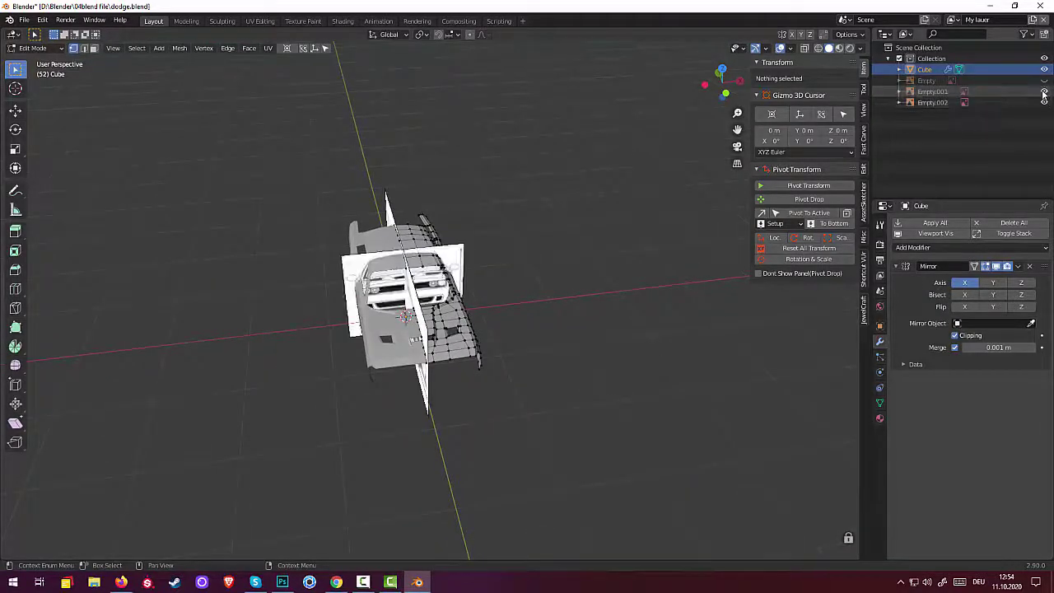
left_click(1045, 81)
middle_click_drag(667, 310, 662, 349)
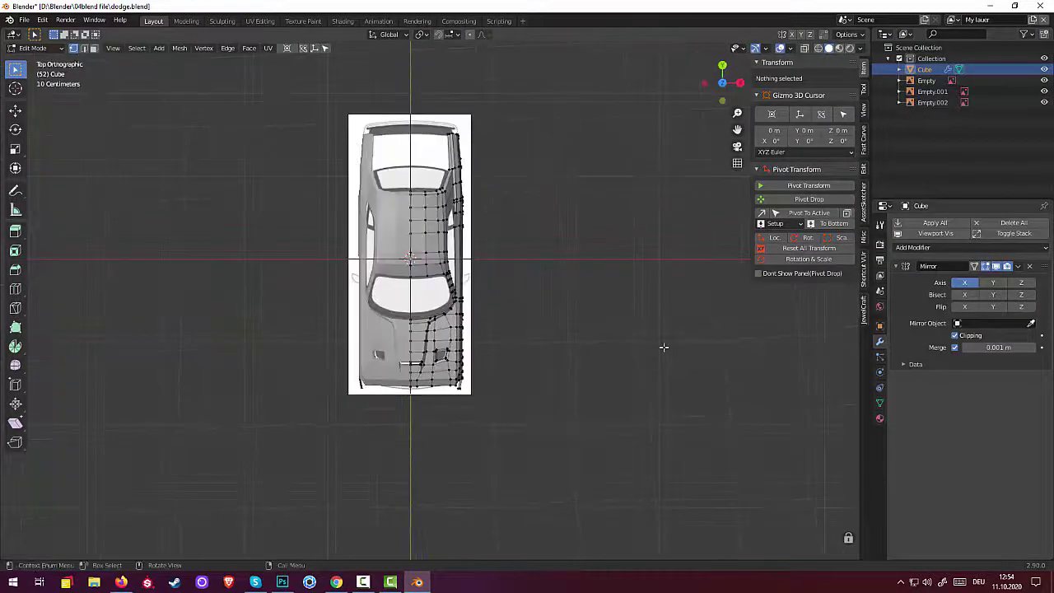
scroll(375, 466, "up", 3)
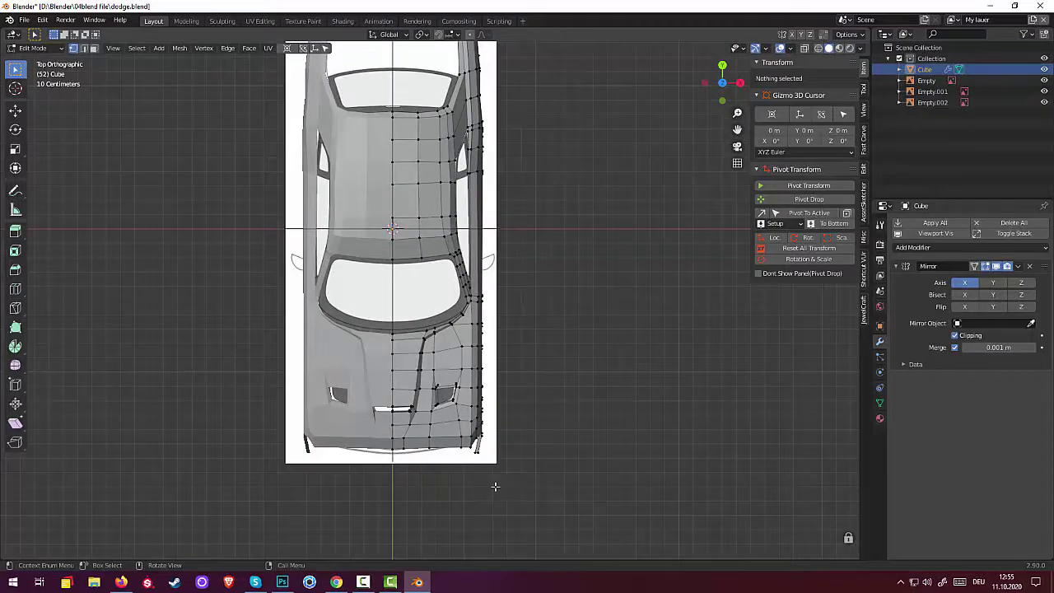
left_click(475, 450)
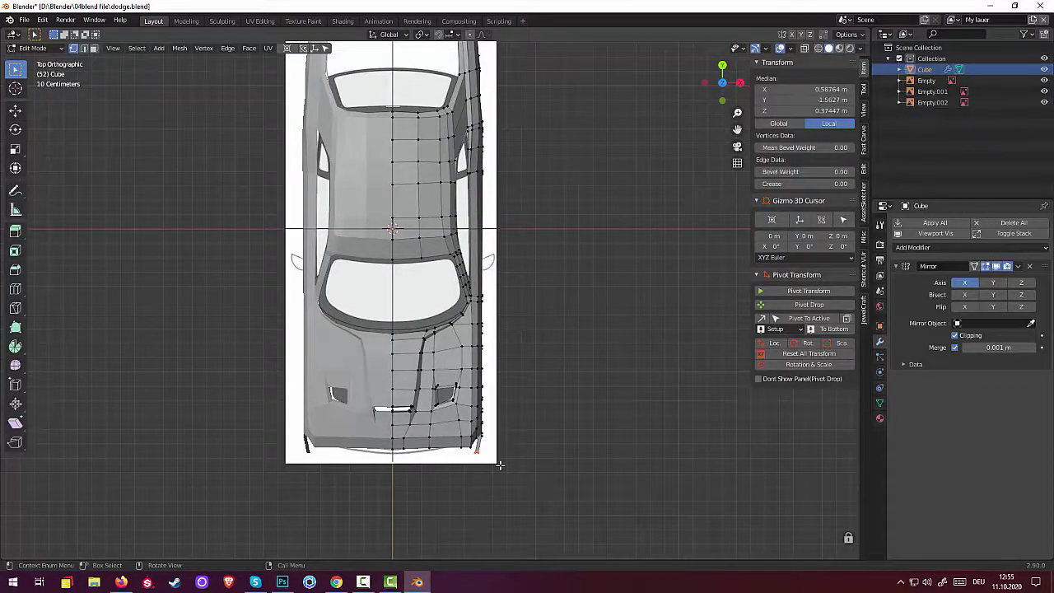
key("g")
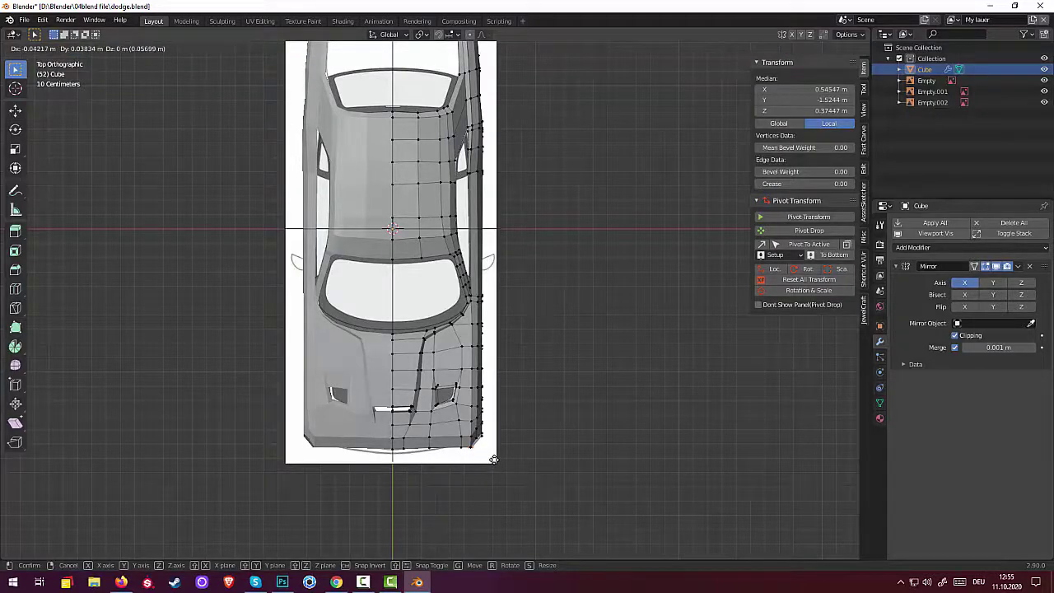
left_click(493, 458)
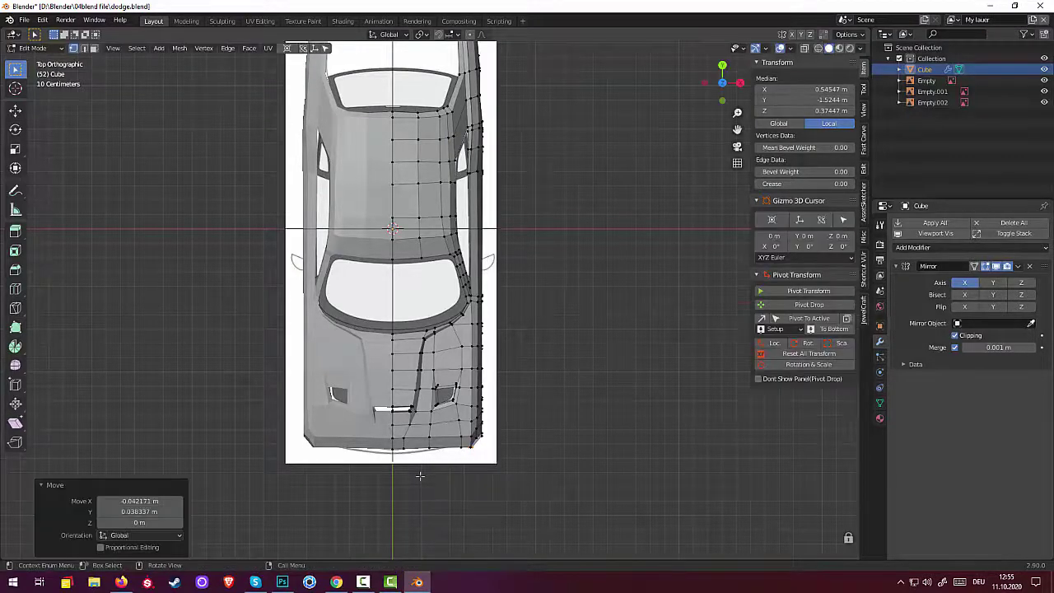